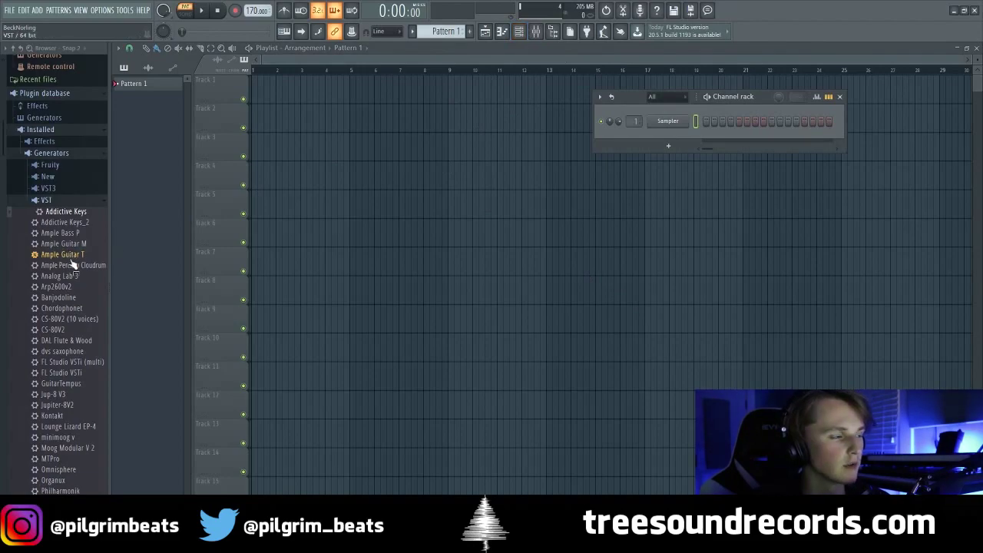
- Add Addictive Keys to the channel rack and load its Studio Grand - Mono Compressed preset after auditioning Intimate and Miles Away
left_click_drag(556, 188, 661, 163)
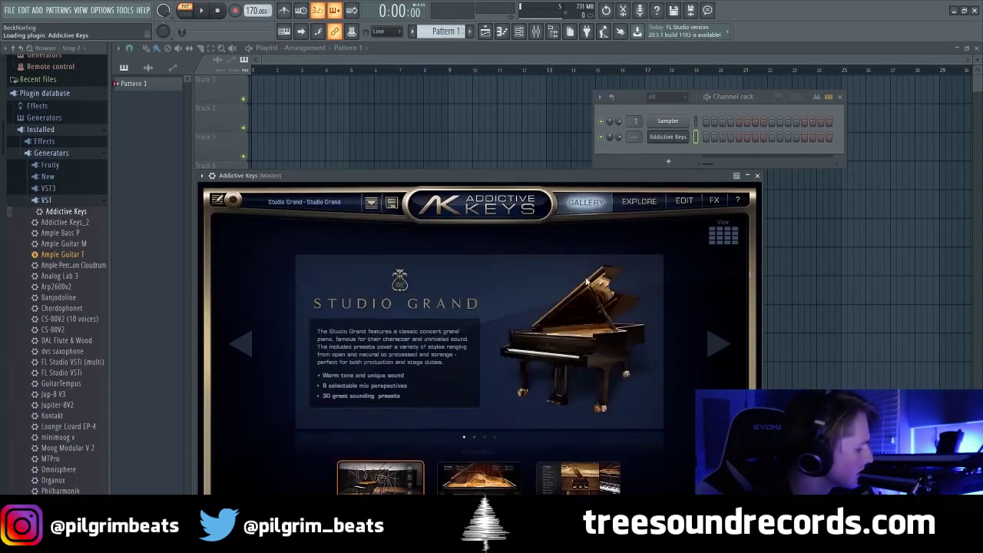
left_click(316, 204)
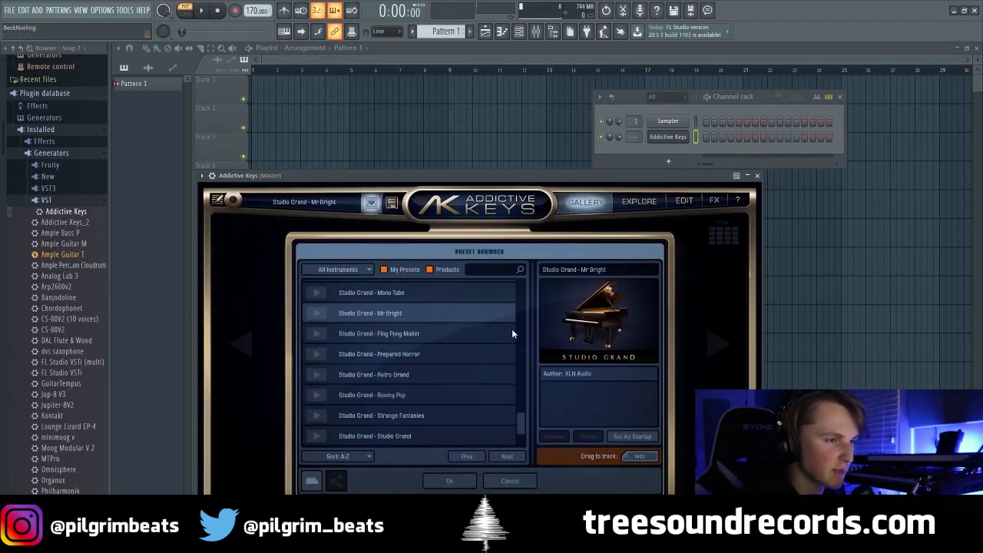
scroll(461, 346, "up", 3)
left_click(438, 380)
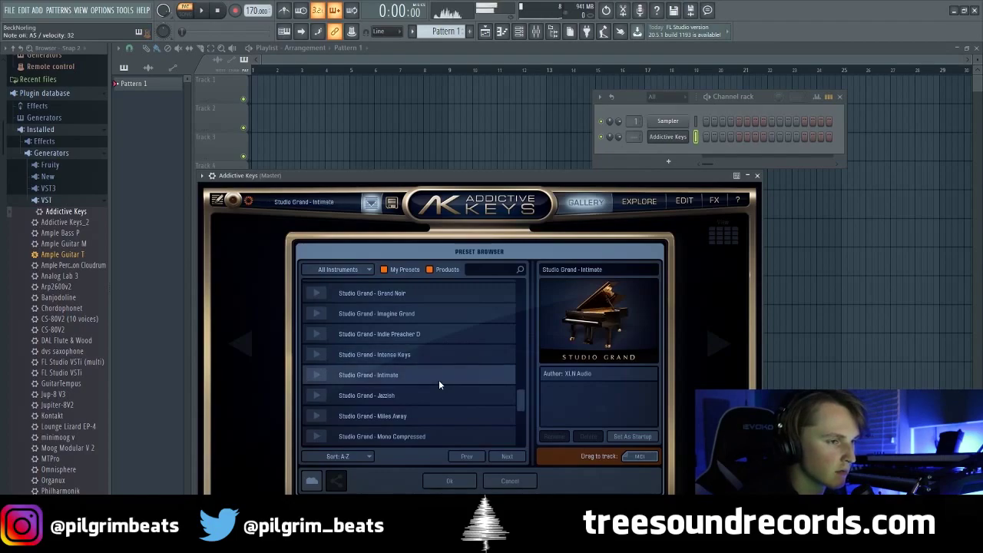
left_click(437, 417)
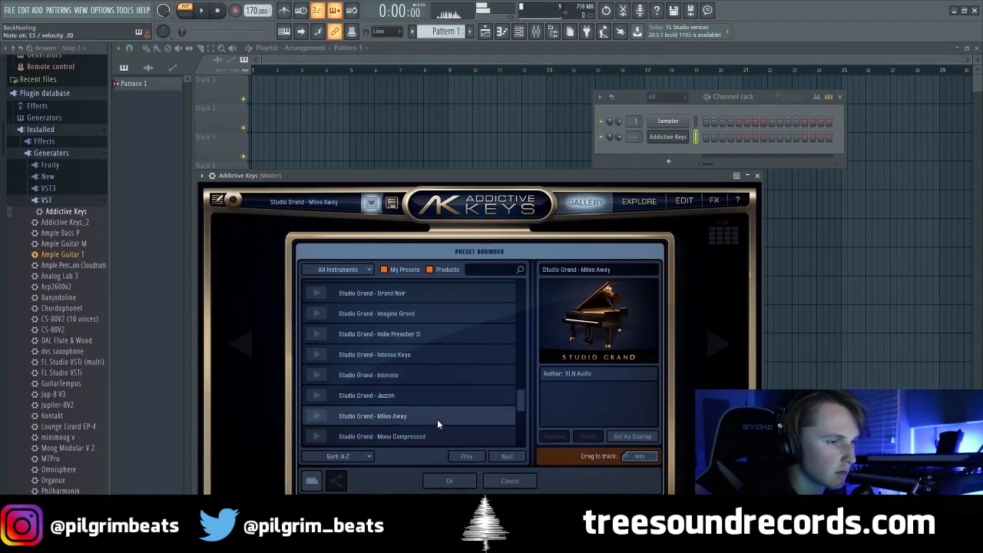
left_click(431, 441)
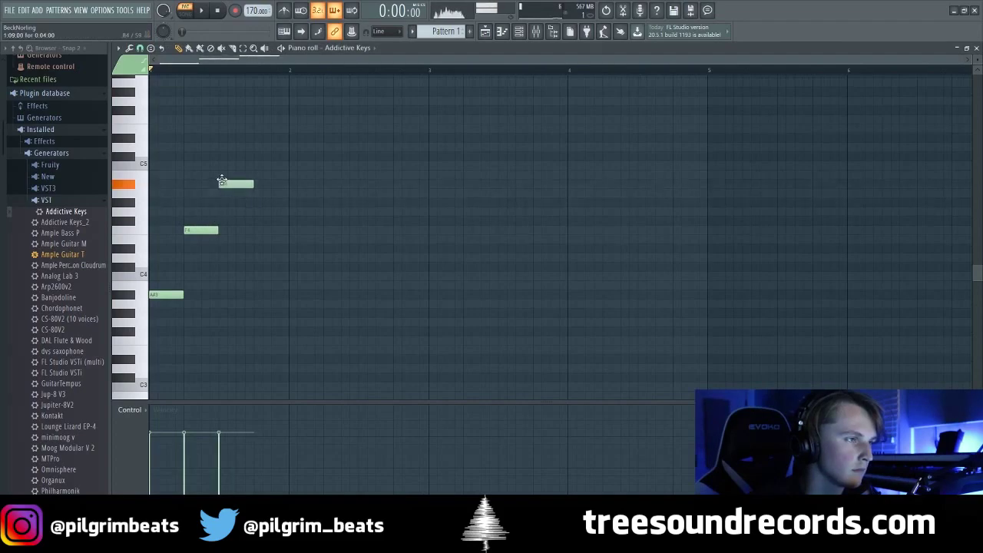
- Fill four bars with quarter-bar arpeggio notes, starting the bars on A#3, G#3, F#3 and G#4, and audition them in playback
key("space")
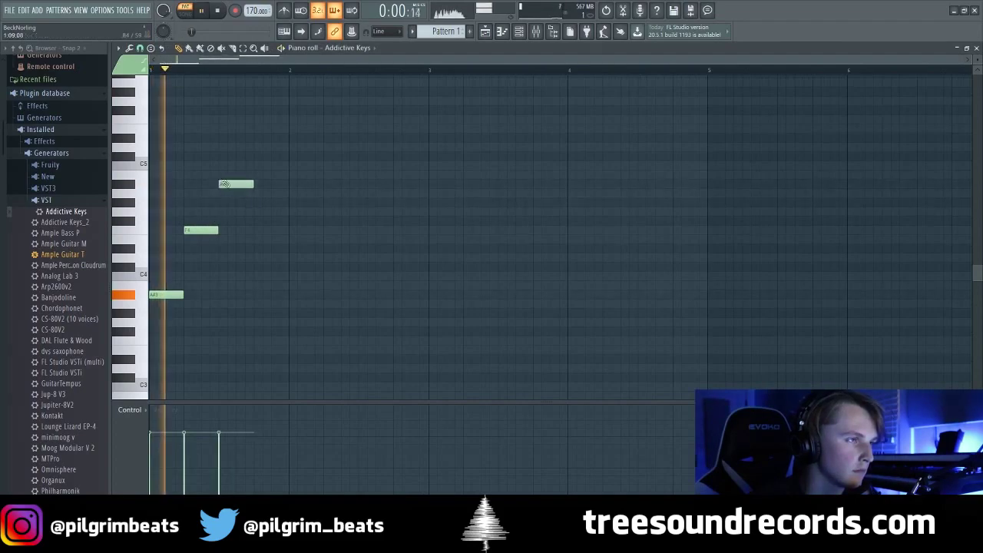
key("space")
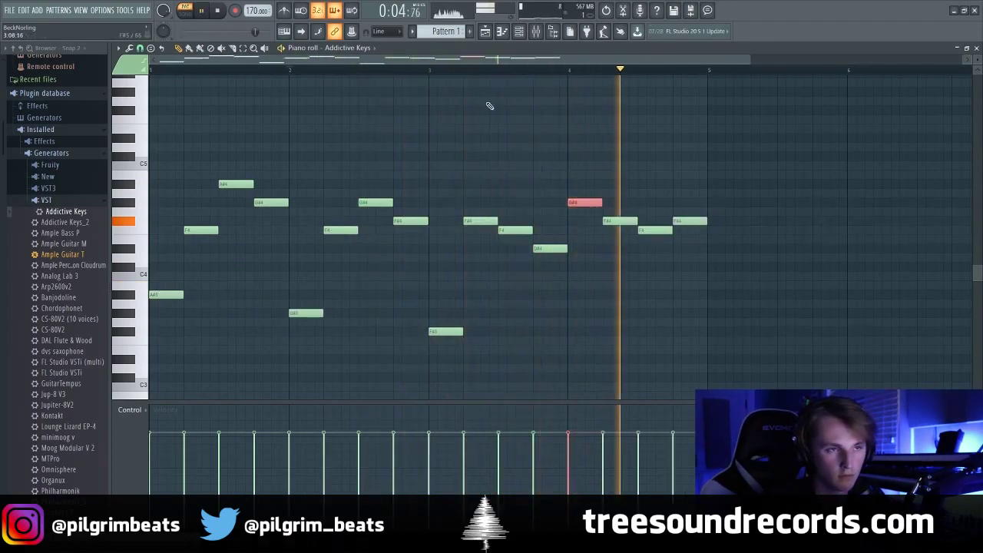
left_click(278, 70)
key("space")
- Lower bar 4's first note an octave to G#3 and lengthen the four bass notes to one full bar each
left_click_drag(219, 330, 504, 378)
left_click_drag(606, 209, 571, 87)
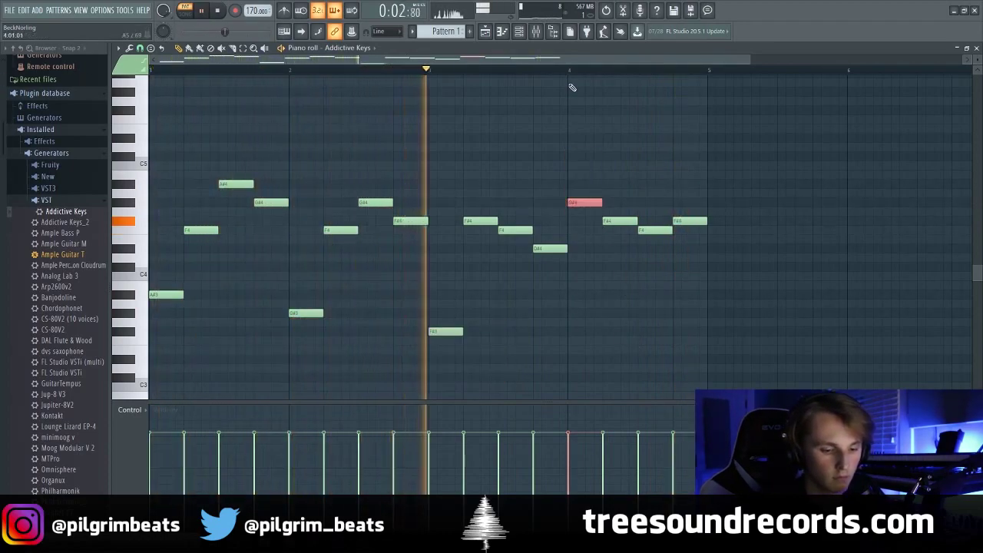
key("ctrl+Down")
left_click_drag(615, 358, 107, 292)
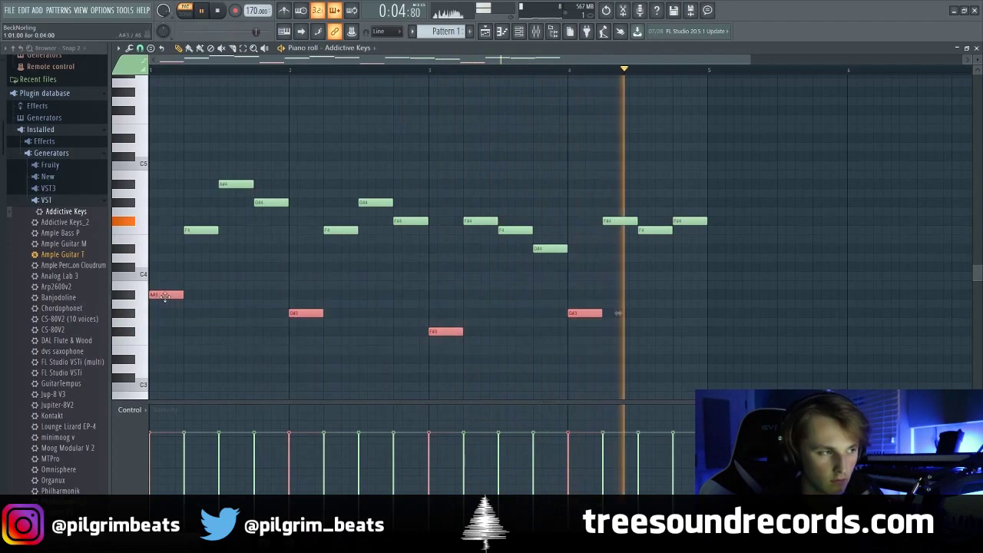
left_click_drag(182, 297, 287, 307)
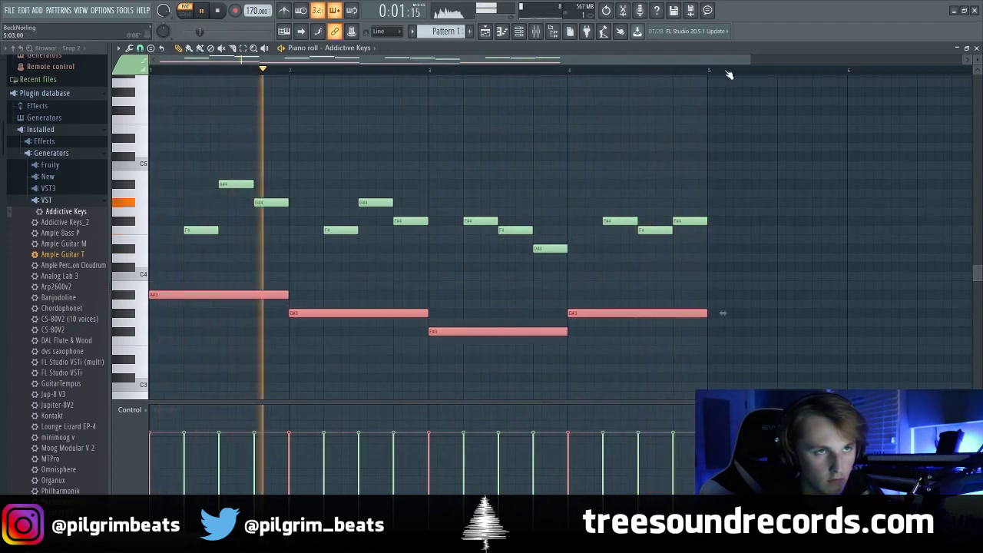
- Transpose all notes of the pattern up five semitones
key("ctrl+a")
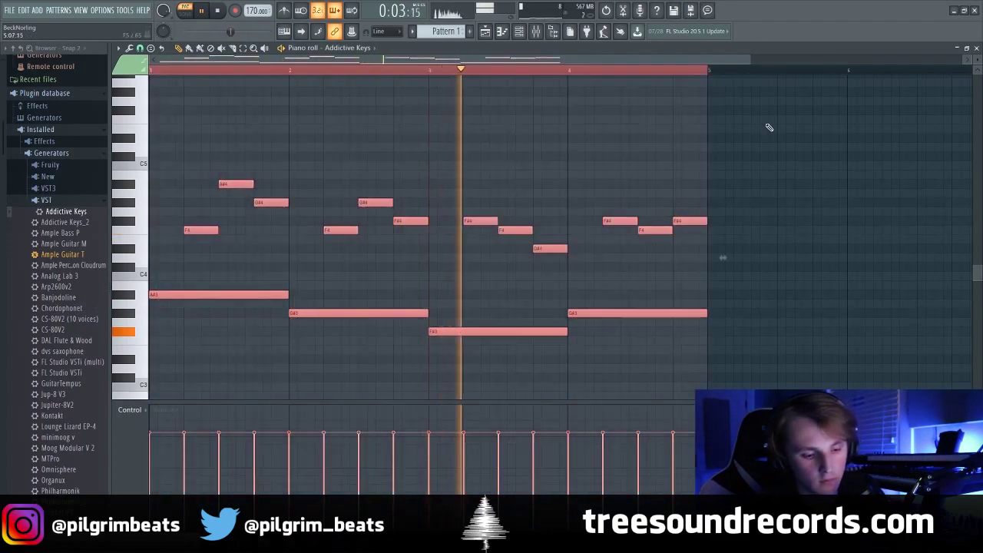
key("Up")
key("Up")
key("Up")
key("Up")
key("Up")
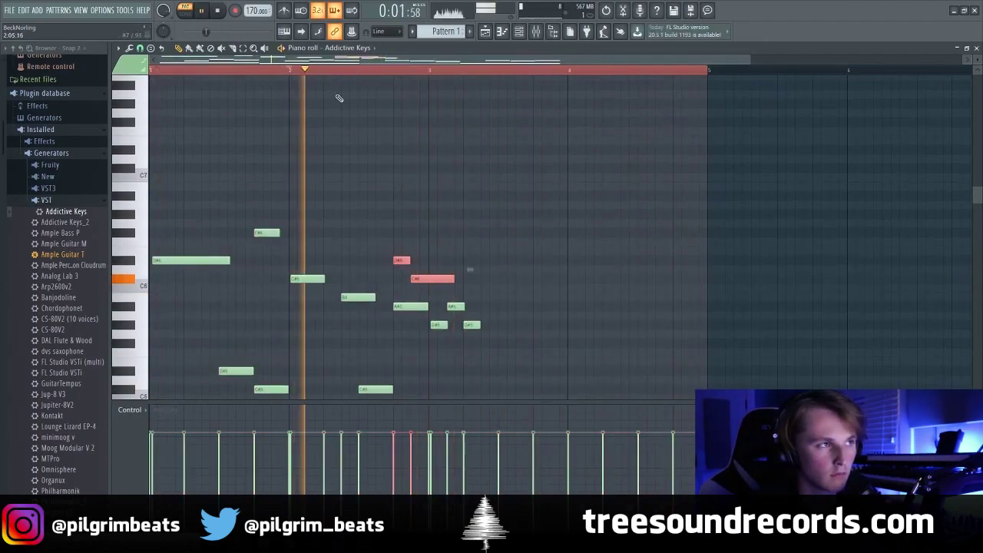
- Audition other pitches for the last short melody note in bar 3, including C#6 and A#5, and erase the rejected notes
scroll(516, 182, "down", 4)
scroll(472, 206, "up", 3)
key("space")
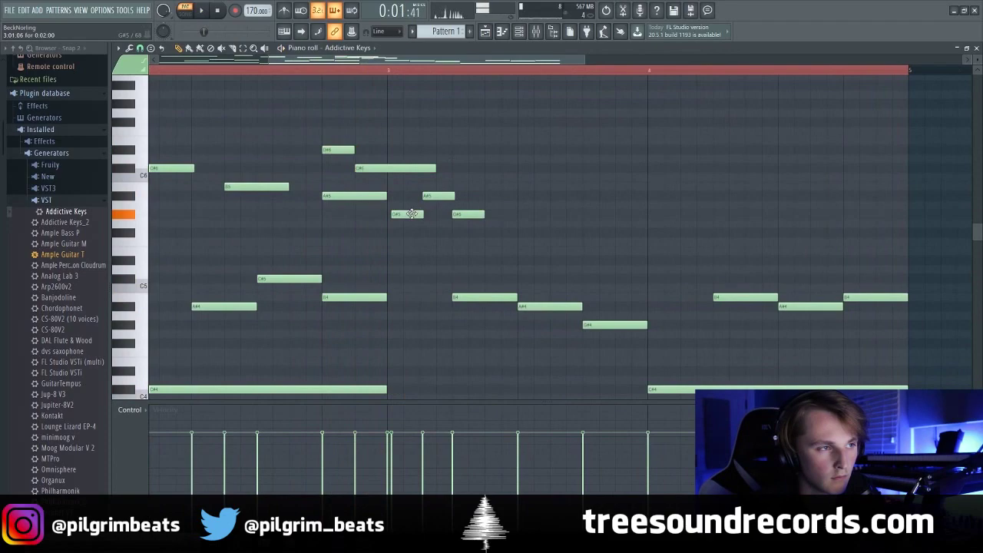
left_click_drag(457, 179, 454, 180)
key("space")
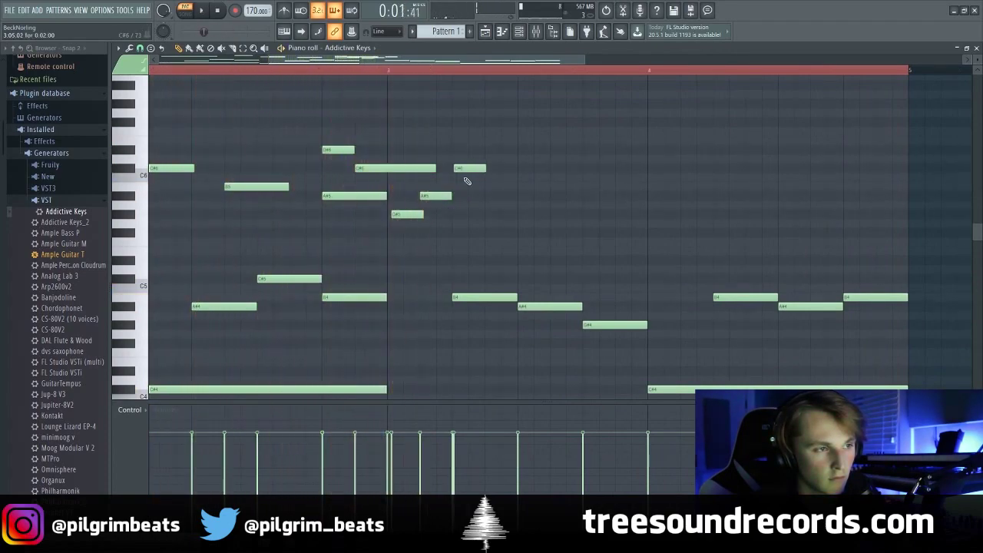
left_click_drag(462, 234, 458, 234)
key("space")
right_click(469, 234)
left_click_drag(474, 169, 474, 200)
key("space")
right_click(474, 194)
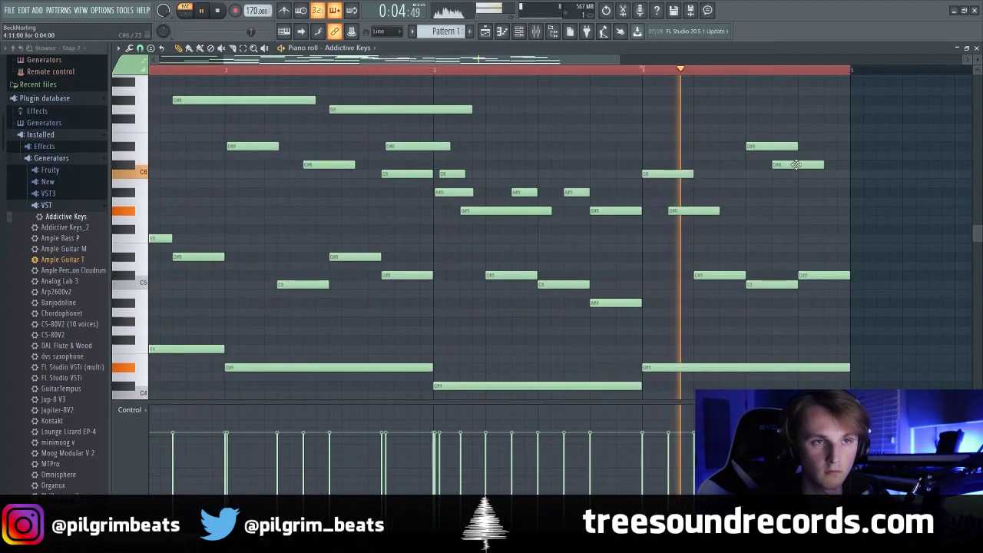
- Add a closing C#6 melody note at the end of bar 4 and play the pattern from the start
left_click(834, 166)
key("space")
key("space")
scroll(782, 174, "down", 3)
left_click_drag(476, 71, 152, 73)
scroll(519, 192, "up", 3)
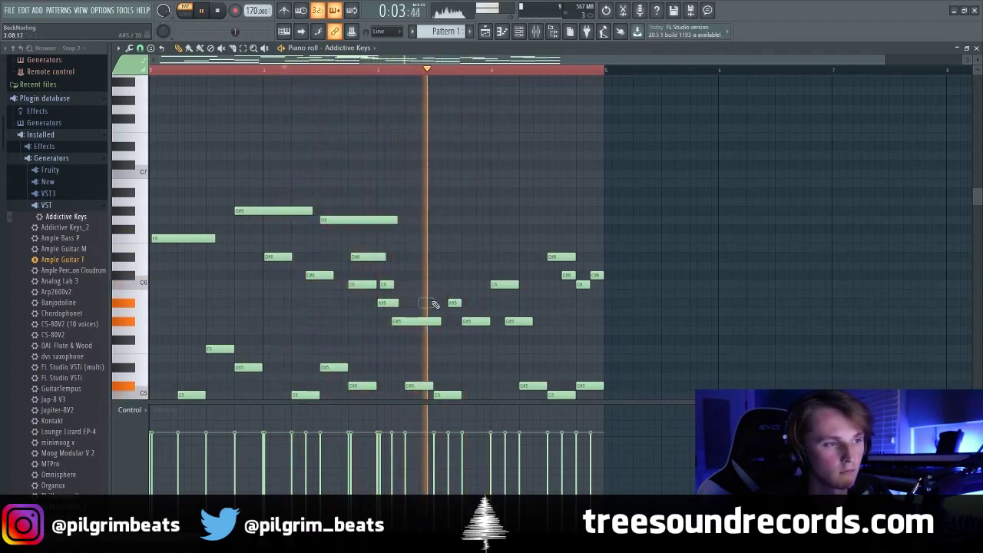
- Remove the short A#5 note in the middle of bar 3 and lengthen the G#5 note below it to half a bar
key("ctrl+z")
right_click(426, 304)
left_click_drag(441, 322, 448, 323)
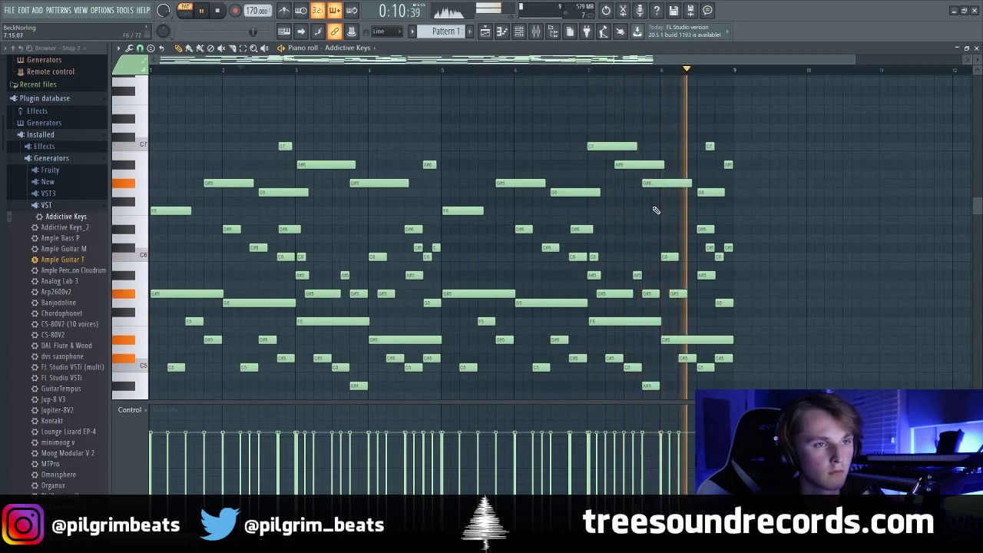
key("space")
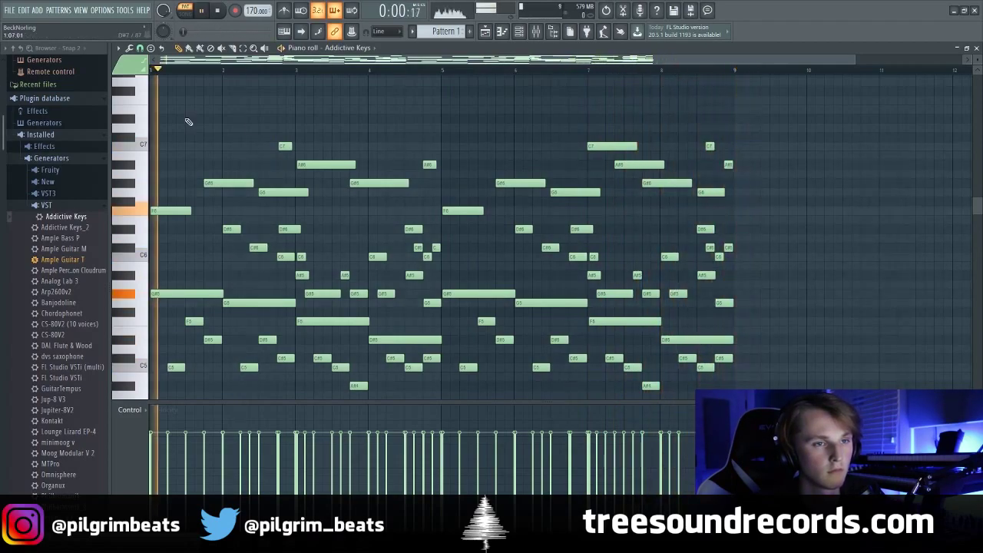
- Transpose all notes of the eight-bar pattern down three semitones
scroll(650, 184, "down", 3)
key("ctrl+a")
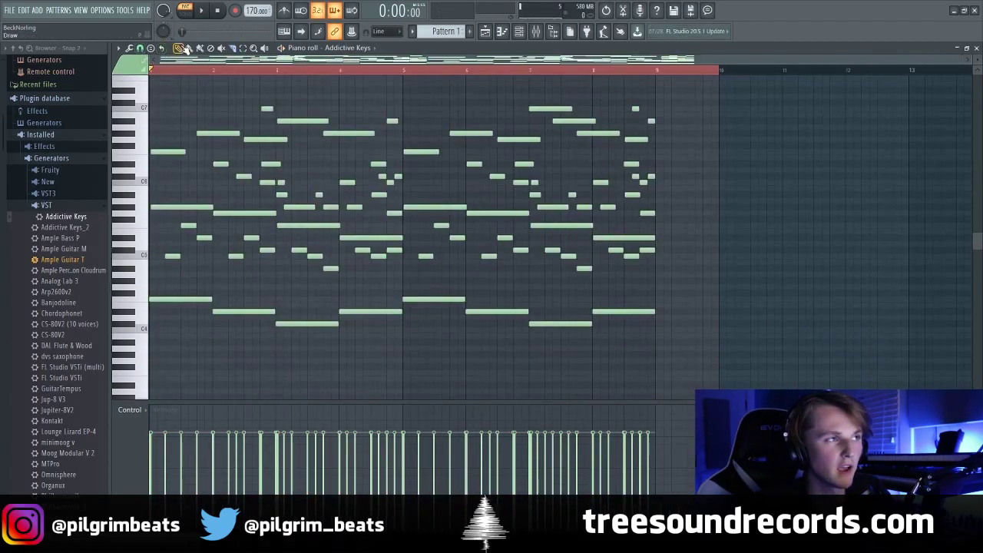
key("ctrl+a")
key("Down")
key("Down")
key("Down")
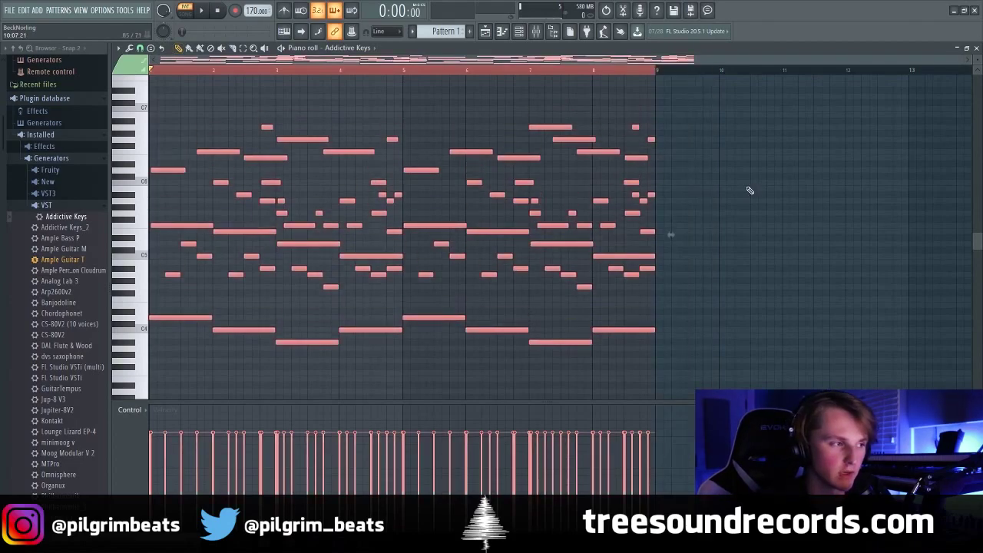
scroll(133, 312, "up", 5)
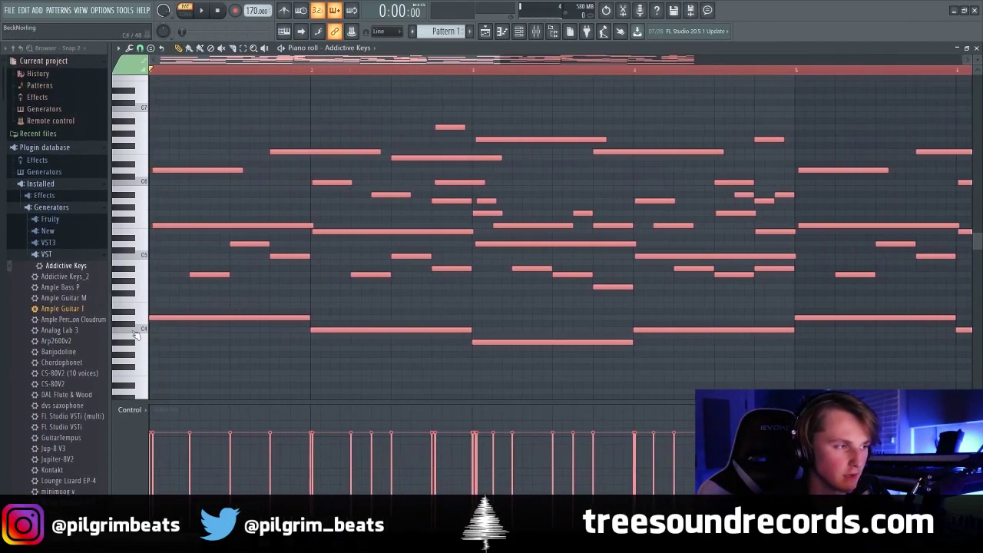
- Load RC-20 Retro Color into the first effect slot of mixer Insert 1
key("F9")
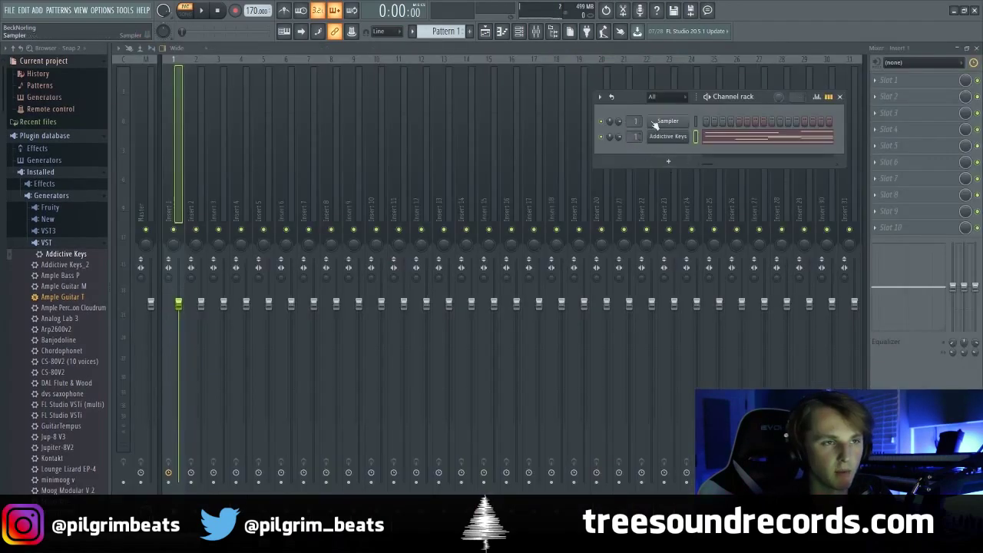
left_click(908, 81)
mouse_move(908, 92)
left_click(731, 20)
type("rc")
double_click(413, 37)
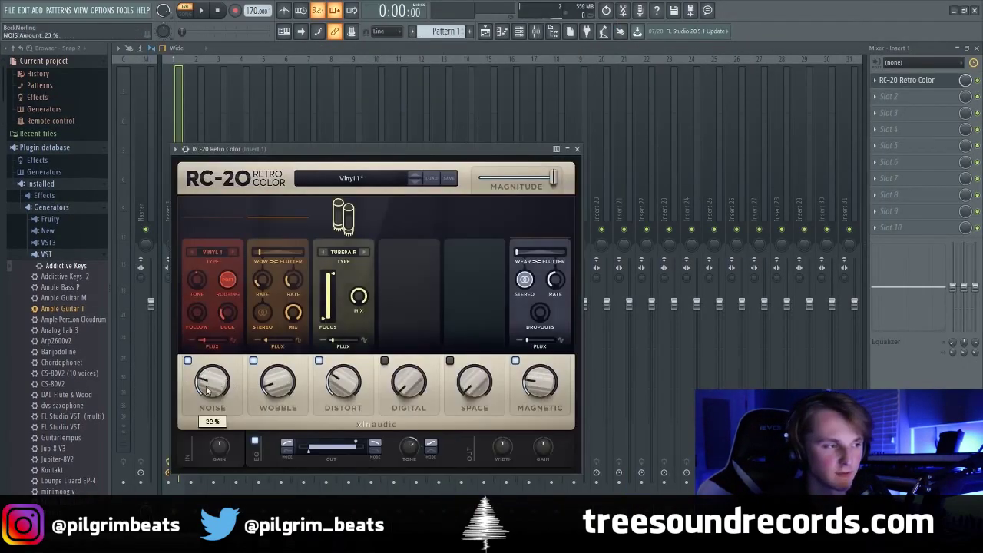
- Enable RC-20's Digital module with a 36 % mix and its Space module at 9 %, and play the pattern
left_click(384, 360)
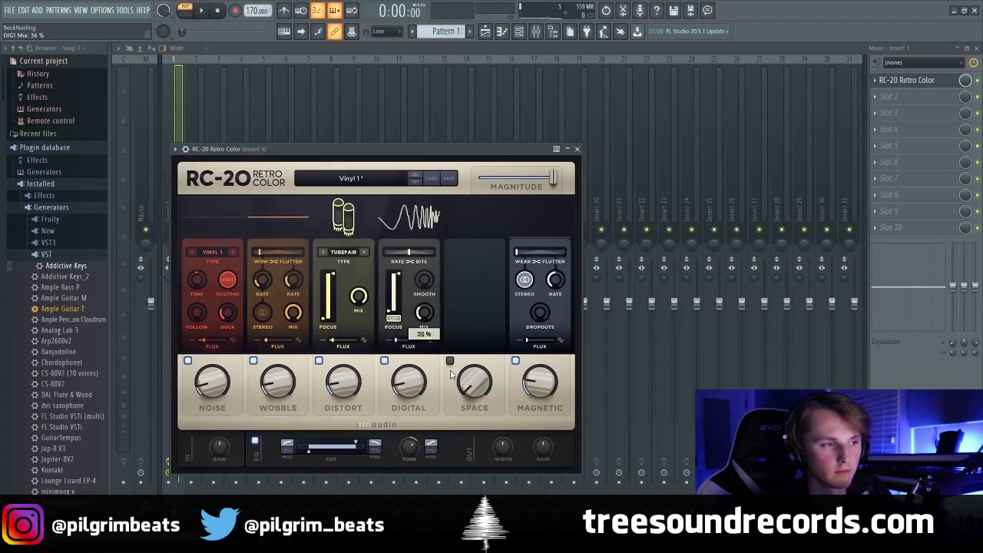
left_click(449, 360)
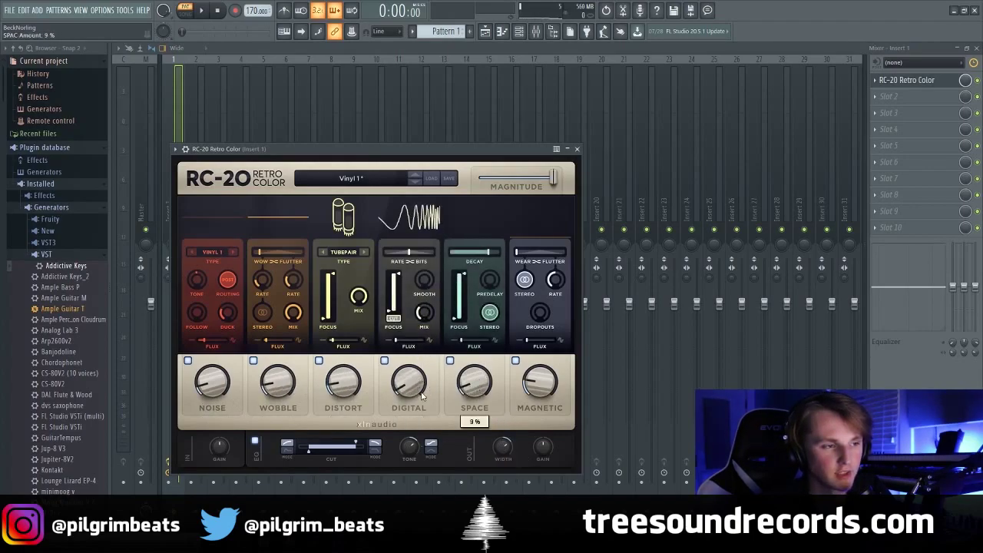
left_click(504, 29)
key("space")
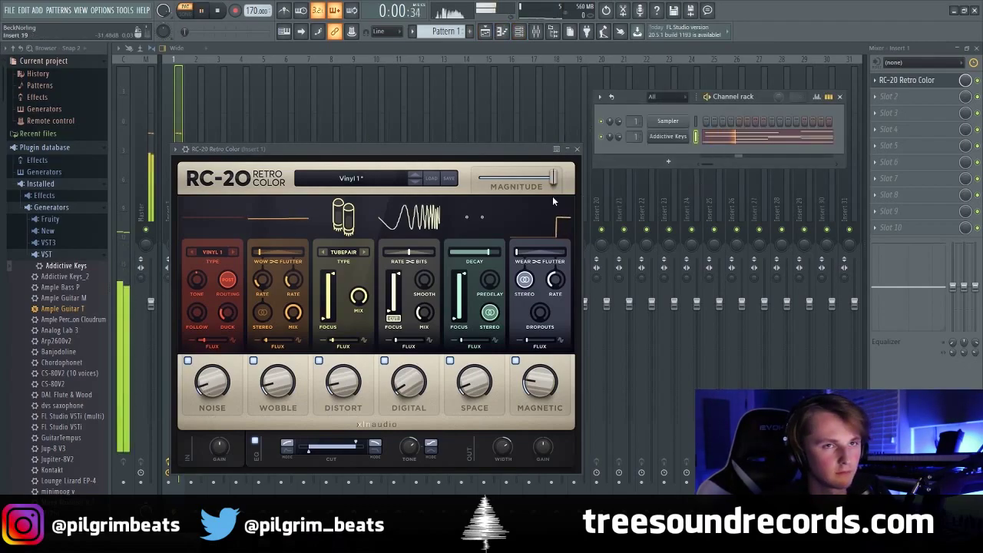
- Switch the Addictive Keys preset to Studio Grand - Jazzish while the pattern plays, and stop playback
left_click(669, 136)
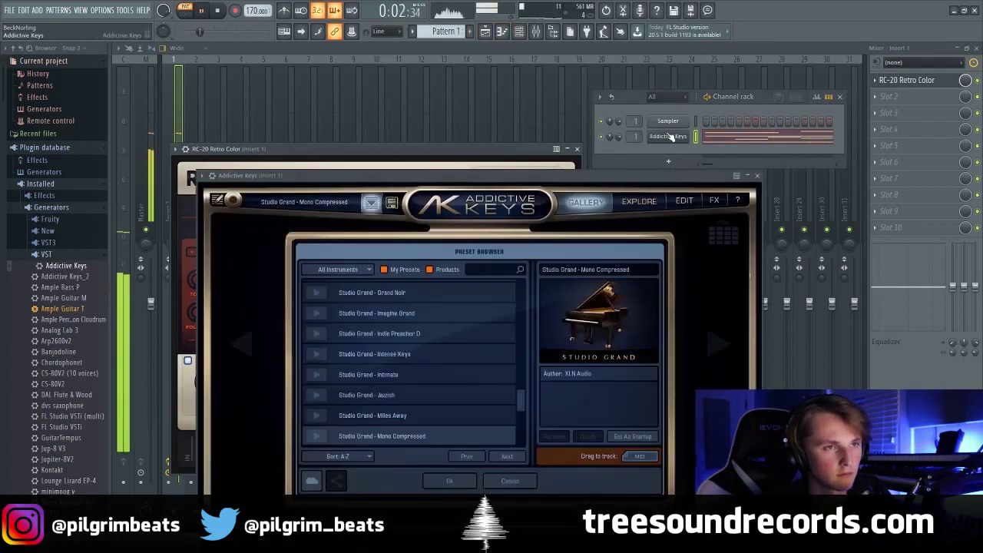
left_click(420, 391)
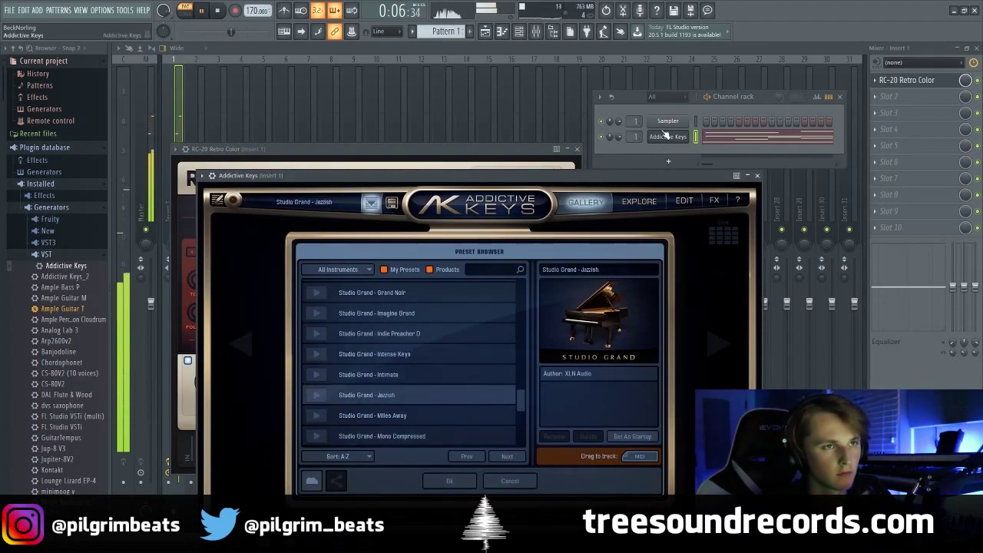
key("space")
- Apply the Strumizer to all notes in the Addictive Keys piano roll
left_click(738, 141)
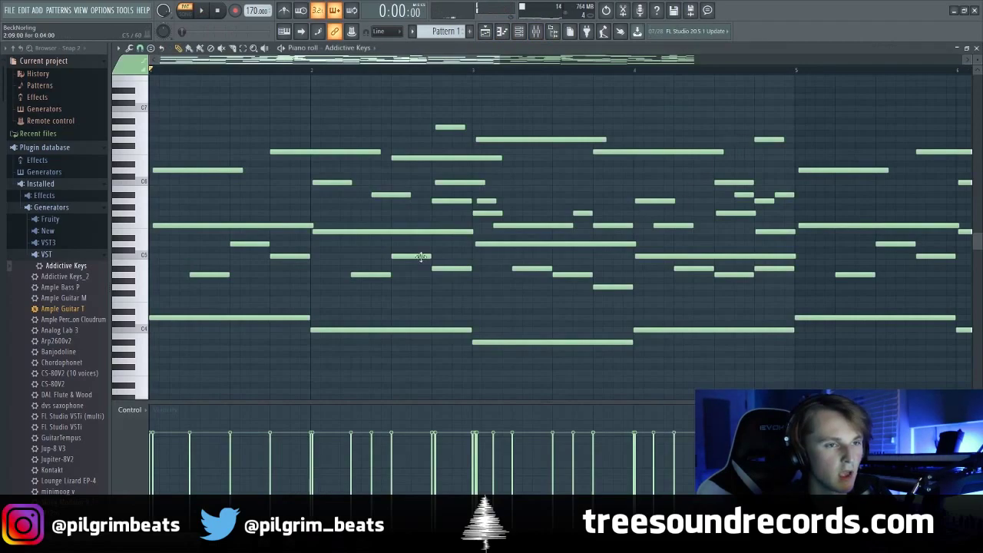
scroll(421, 257, "down", 3)
key("ctrl+a")
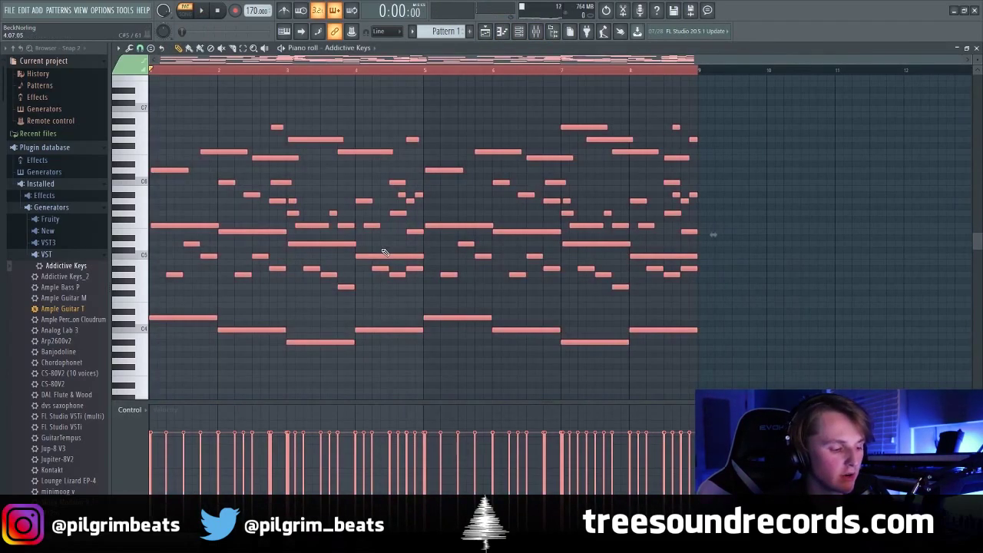
key("alt+s")
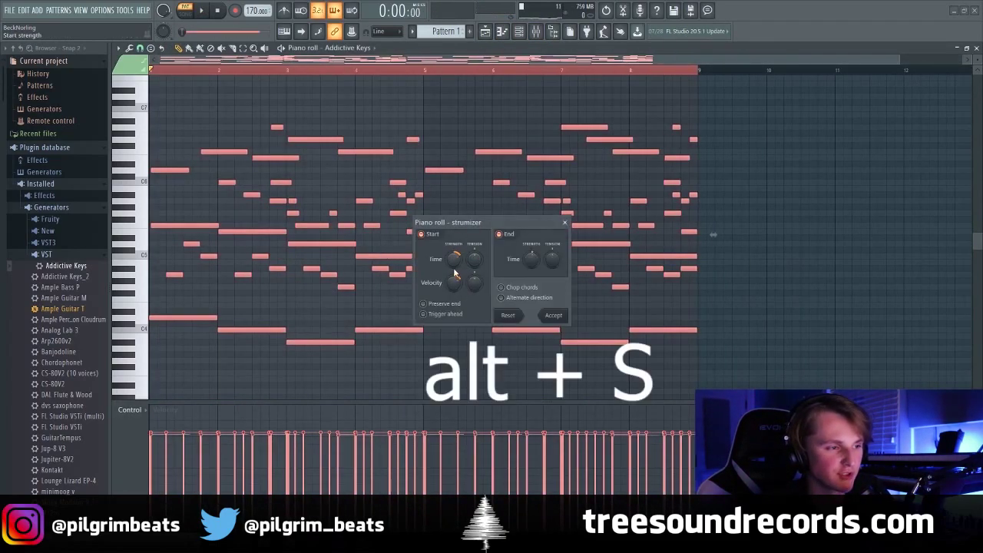
left_click(553, 315)
- Randomize the pan and velocity levels of all notes with the Randomizer, keeping its pattern generation off
key("alt+r")
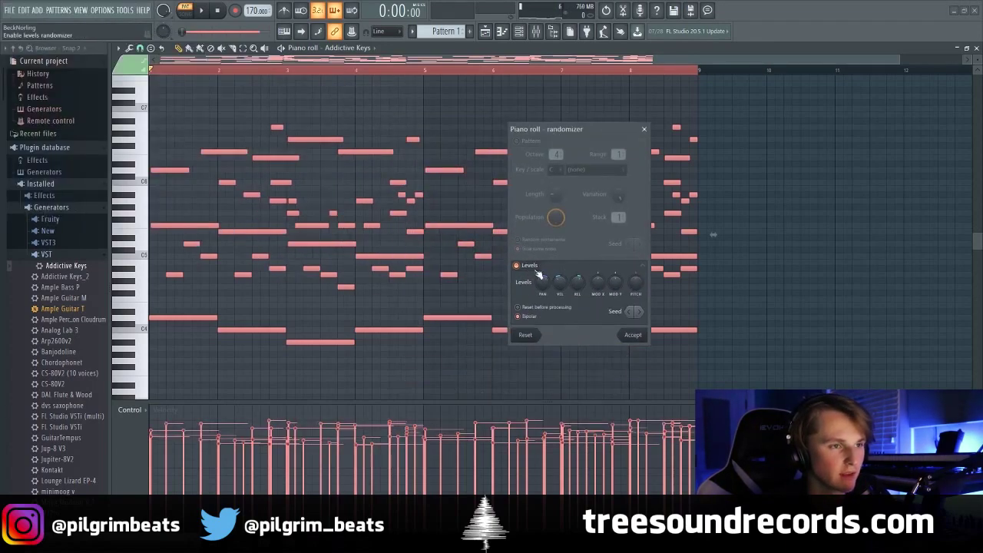
left_click(530, 141)
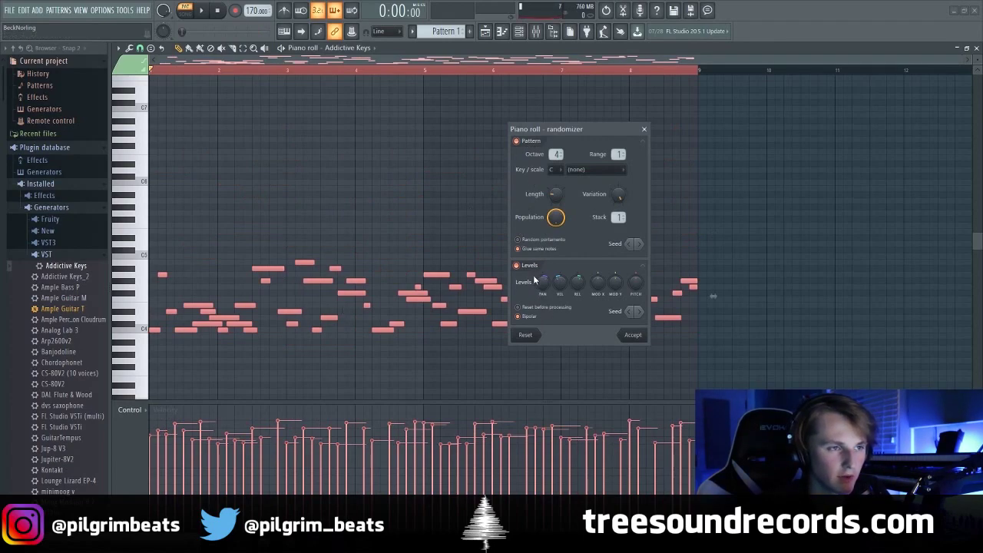
left_click(518, 248)
left_click_drag(543, 282, 543, 275)
mouse_move(561, 282)
left_mouse_down()
mouse_move(561, 304)
mouse_move(560, 272)
left_mouse_up()
- Play back the randomized pattern and bring up the mixer
key("space")
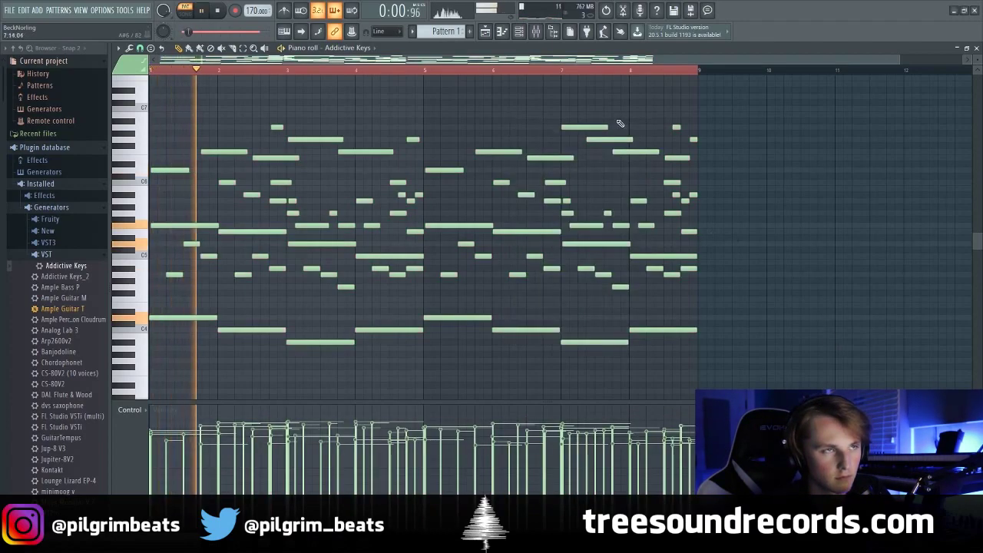
key("F9")
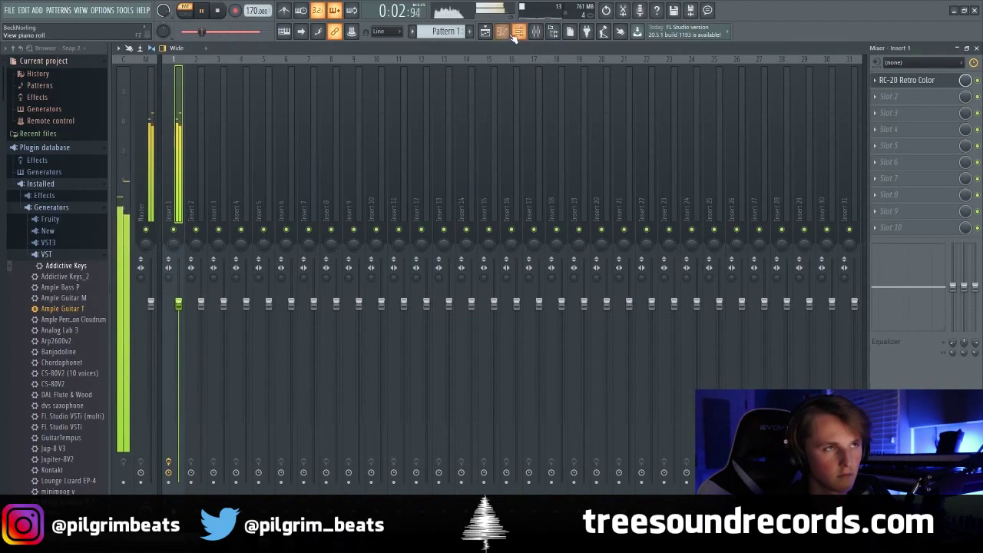
- Add Fruity parametric EQ 2 to the third effect slot of Insert 1 and roll off the lowest and highest frequencies
left_click(890, 119)
mouse_move(894, 130)
left_click(738, 19)
type("eq")
double_click(424, 67)
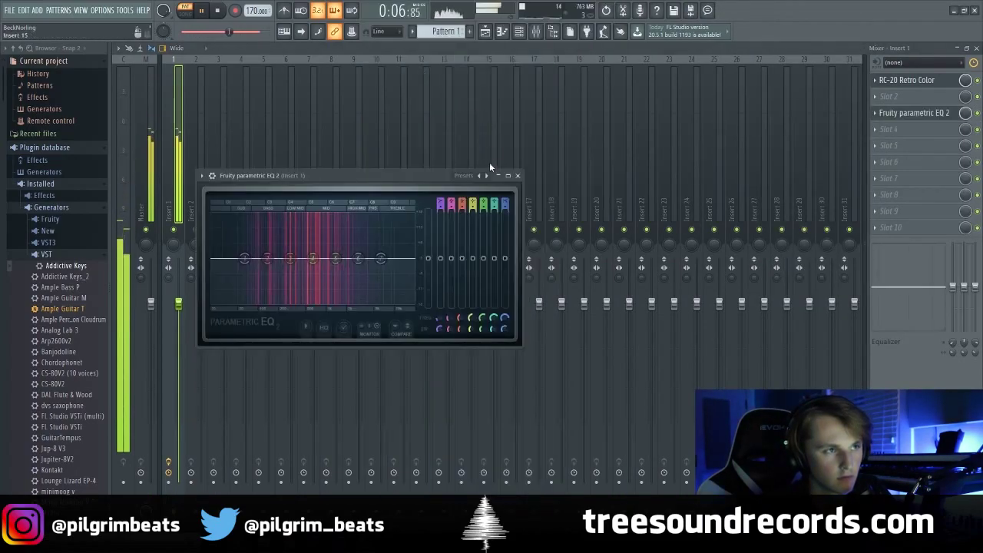
left_click_drag(211, 260, 258, 260)
- Stop playback, add a Kontakt channel and load the Scarbee Rickenbacker Bass instrument from its library
left_click(519, 31)
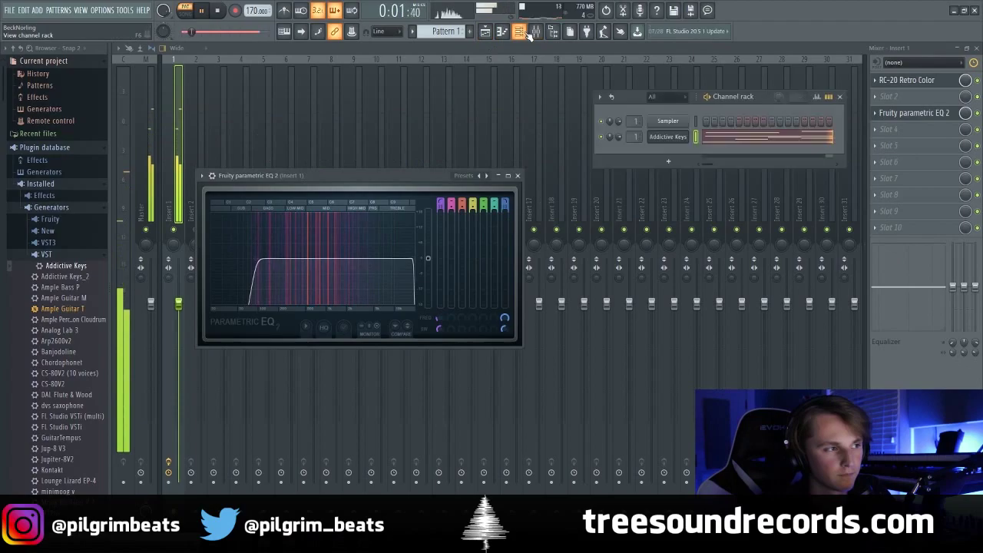
key("space")
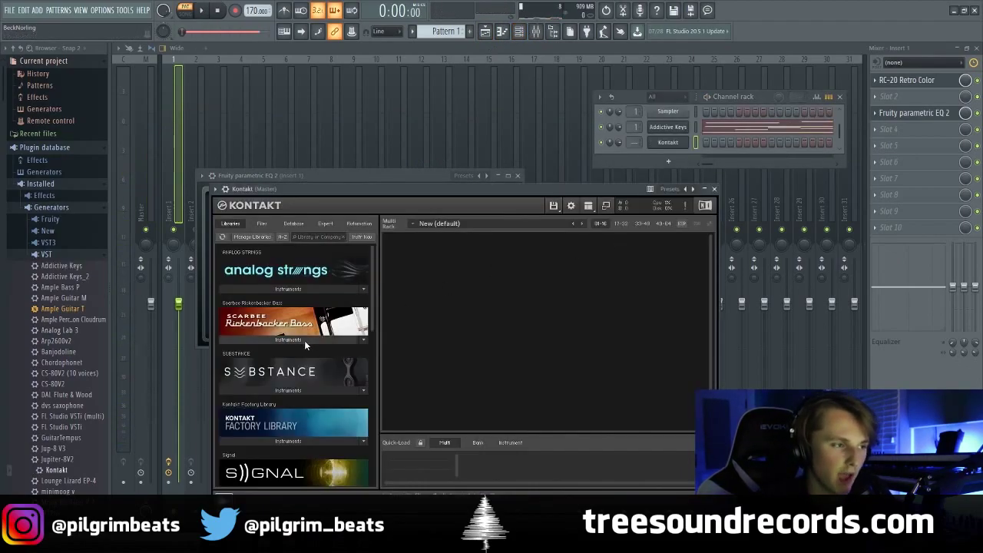
left_click(307, 340)
left_click_drag(274, 362, 290, 332)
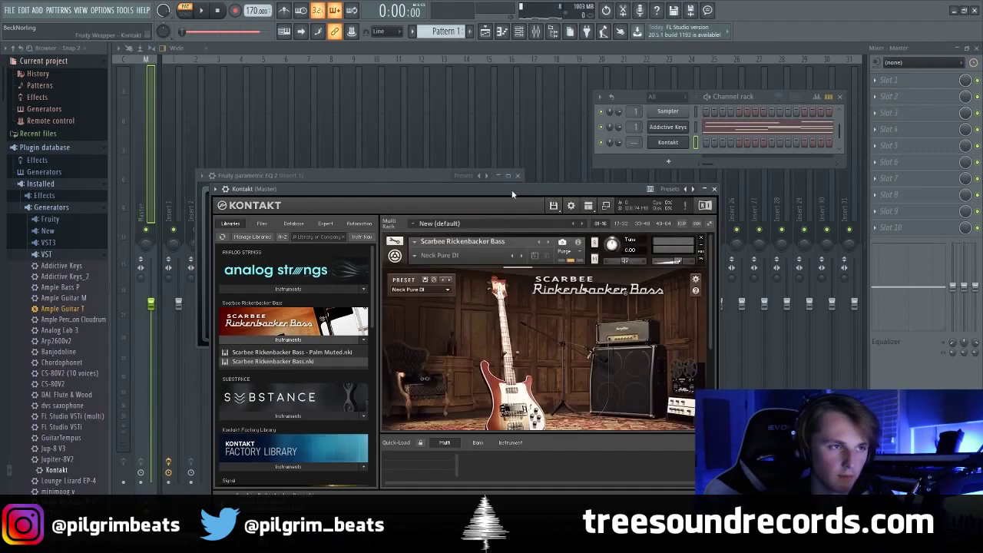
left_click_drag(511, 190, 520, 132)
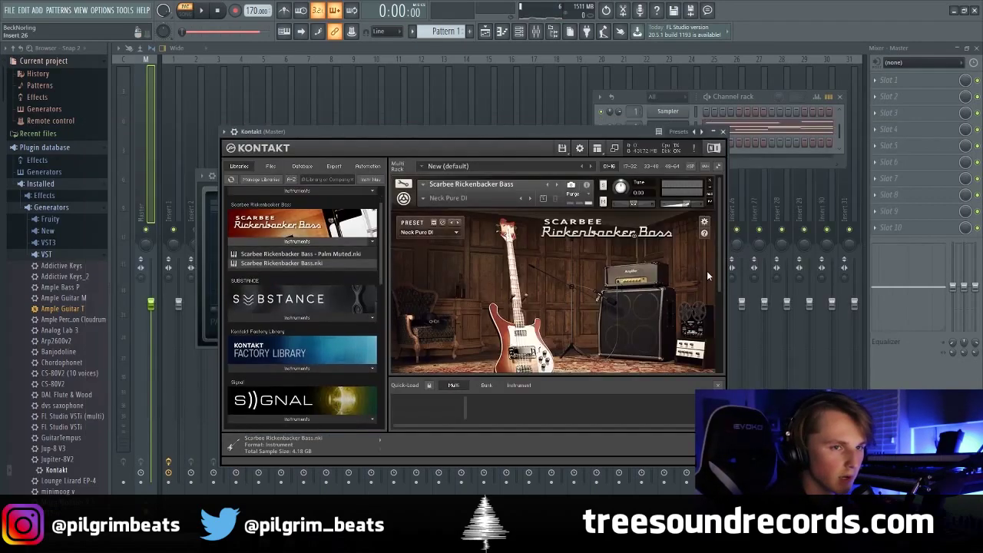
scroll(715, 270, "down", 4)
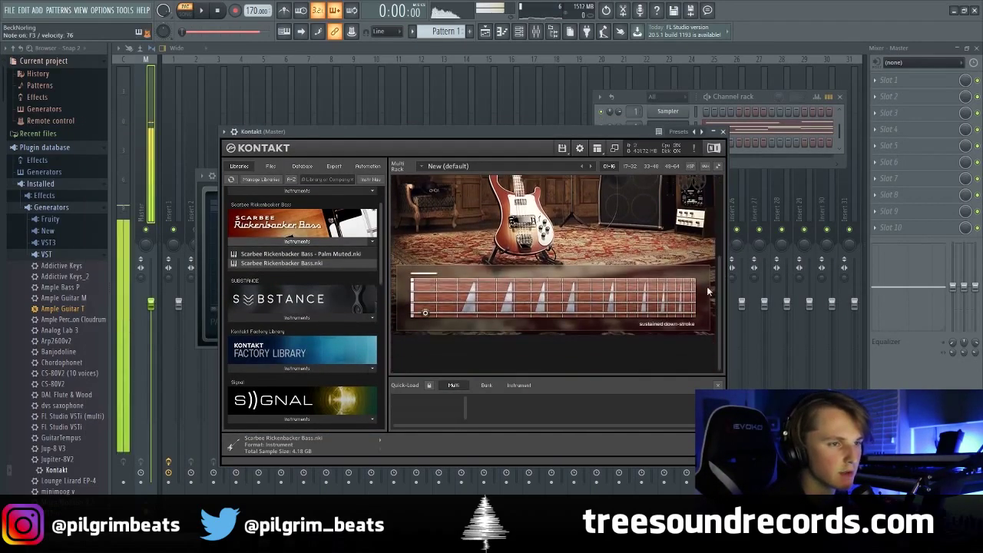
- In Kontakt's piano roll, shorten the first bass note, add a short repeat after it and rework the low note in bar 3
left_click(764, 95)
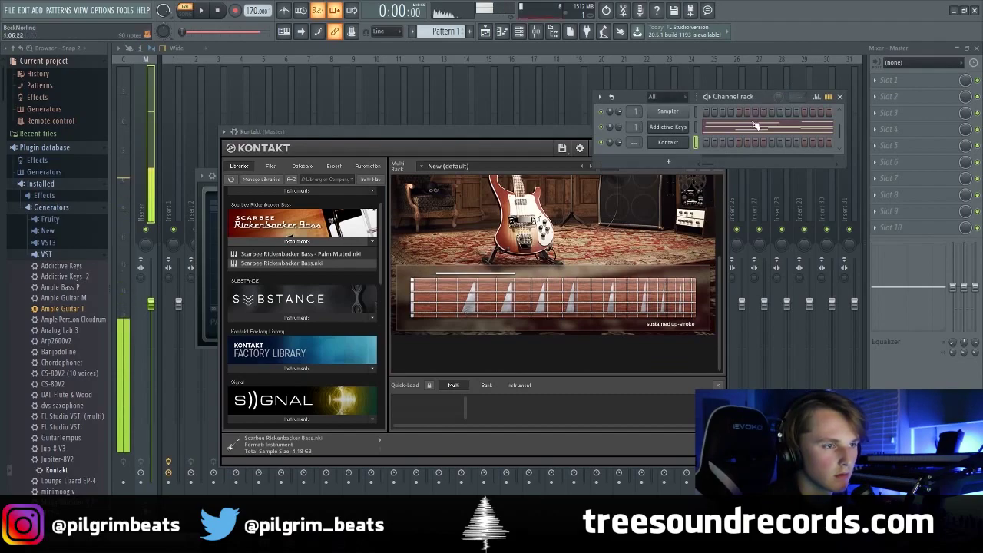
right_click(688, 139)
left_click(713, 143)
key("space")
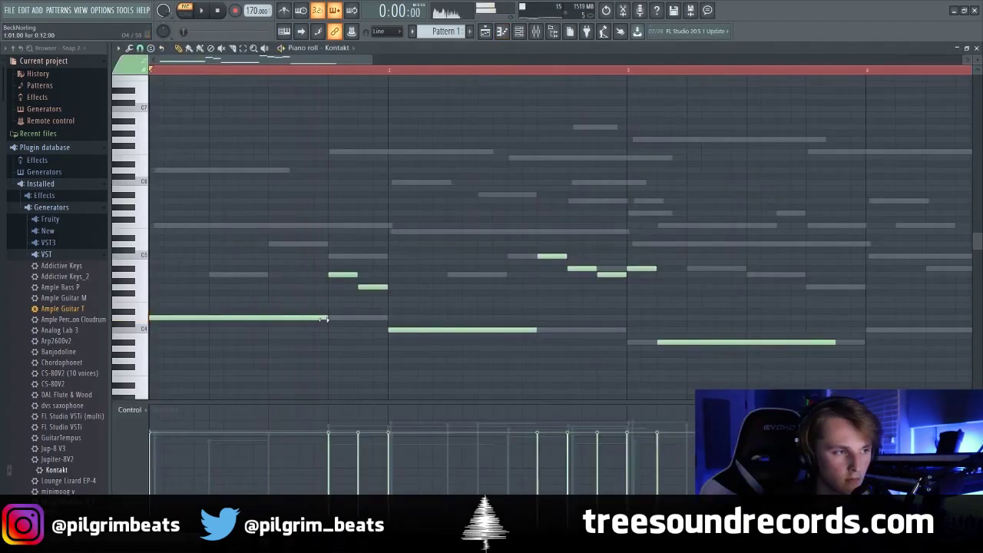
left_click_drag(326, 318, 283, 318)
key("space")
left_click(307, 317)
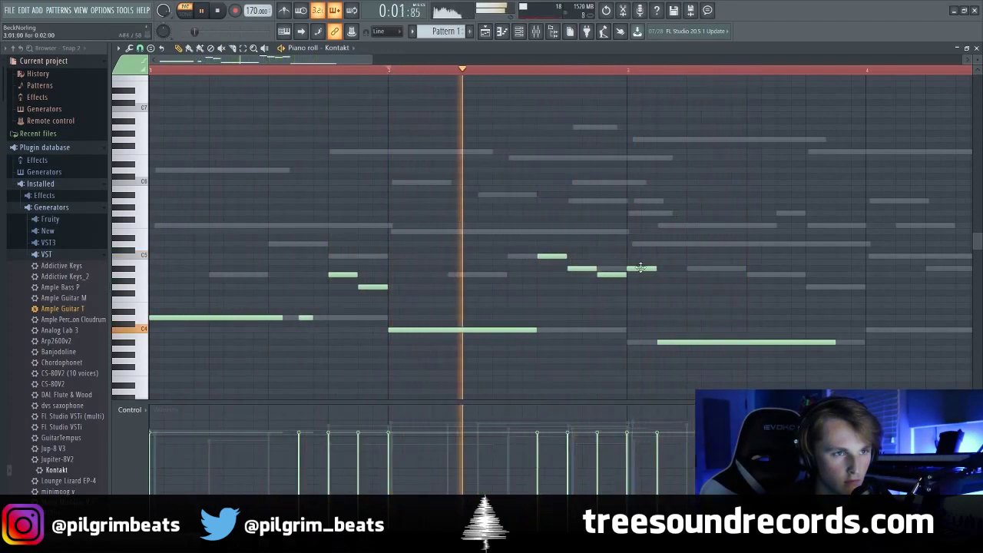
left_click_drag(698, 342, 727, 348)
right_click(695, 348)
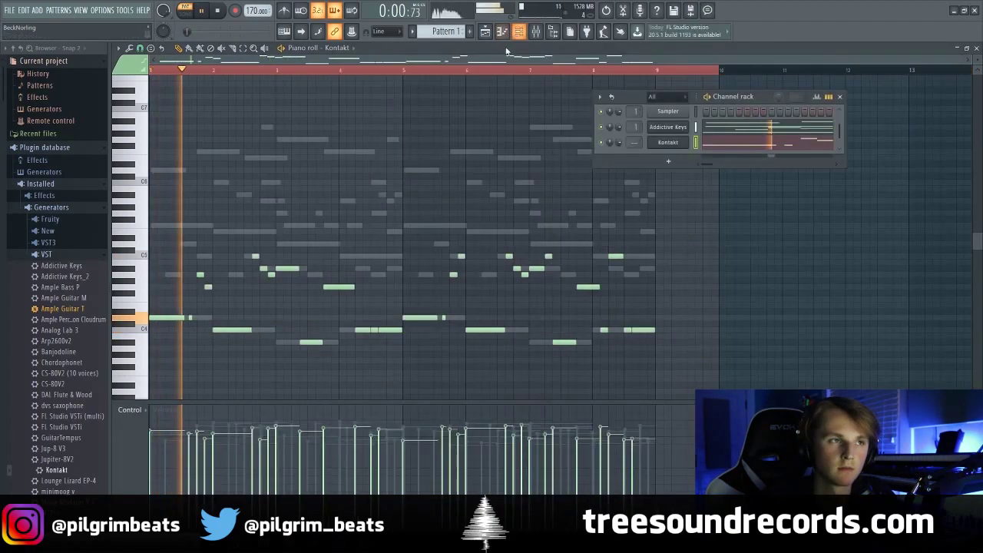
- Stop playback, route the Kontakt bass to Insert 2 and load Guitar Rig 5 in that track's fourth effect slot
key("F6")
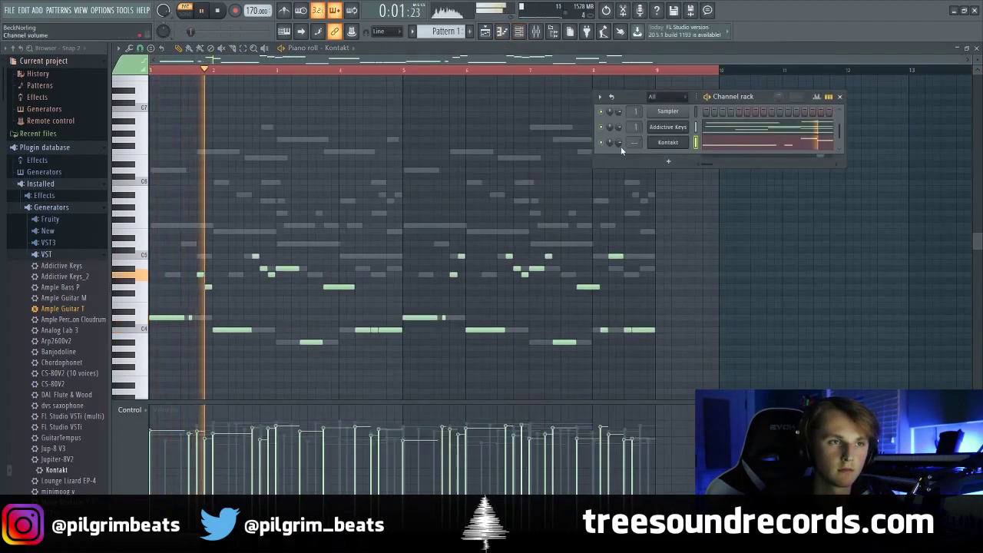
key("space")
left_click(536, 32)
left_click(875, 80)
mouse_move(891, 90)
left_click(749, 18)
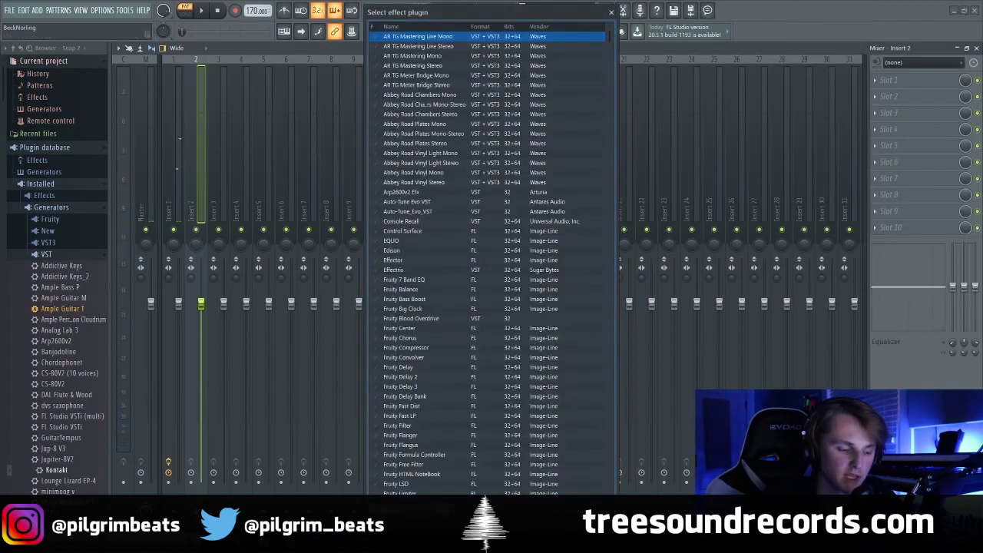
type("gui")
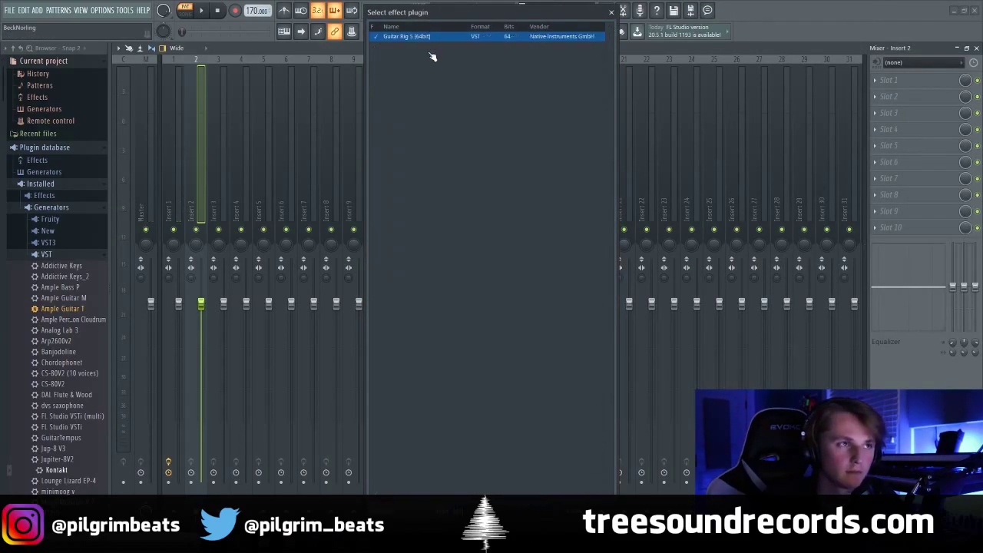
double_click(430, 37)
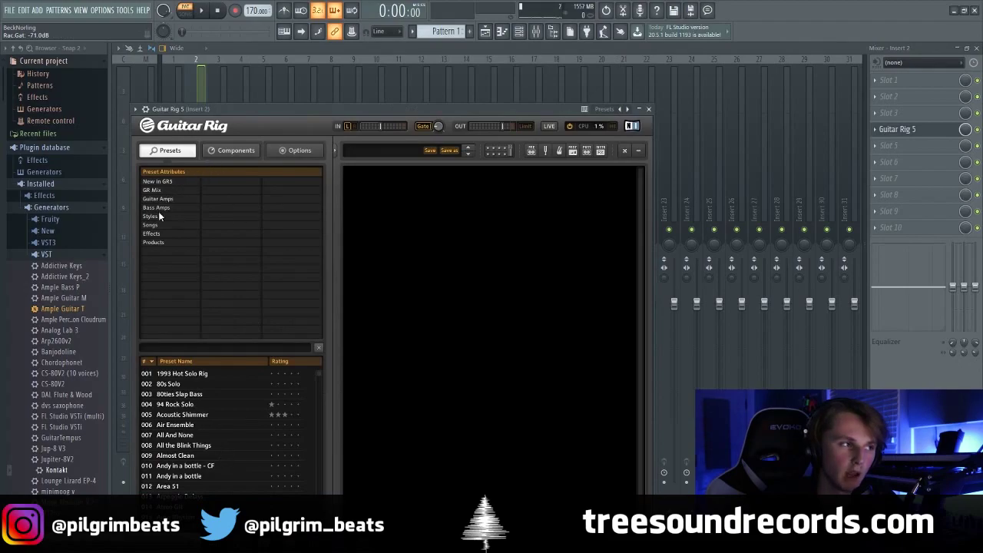
- Audition Guitar Rig's Bass Amps presets from Picked Bass 2 to Slap Bass 1 during playback, and raise Insert 2's fader to about 1.5 dB
left_click(151, 216)
left_click(155, 208)
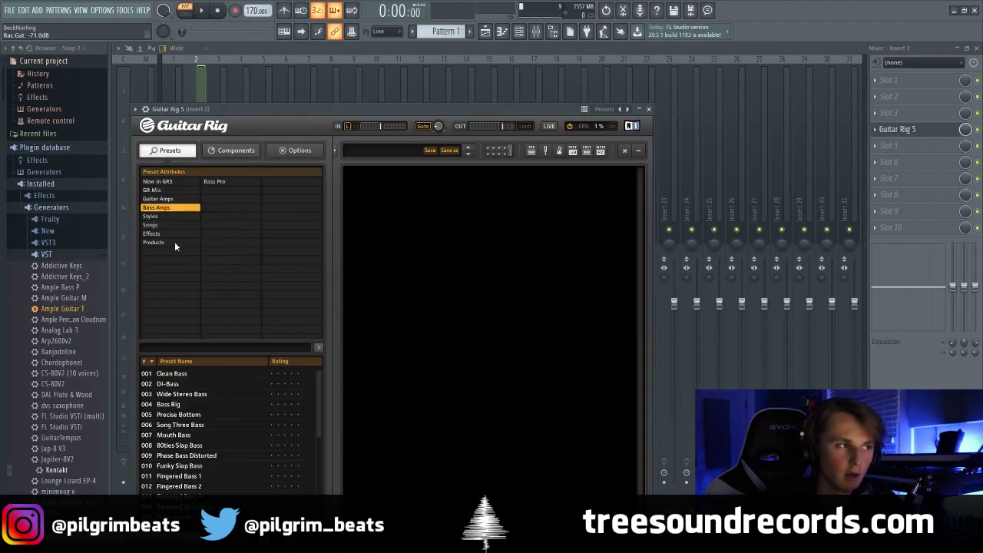
scroll(409, 431, "down", 2)
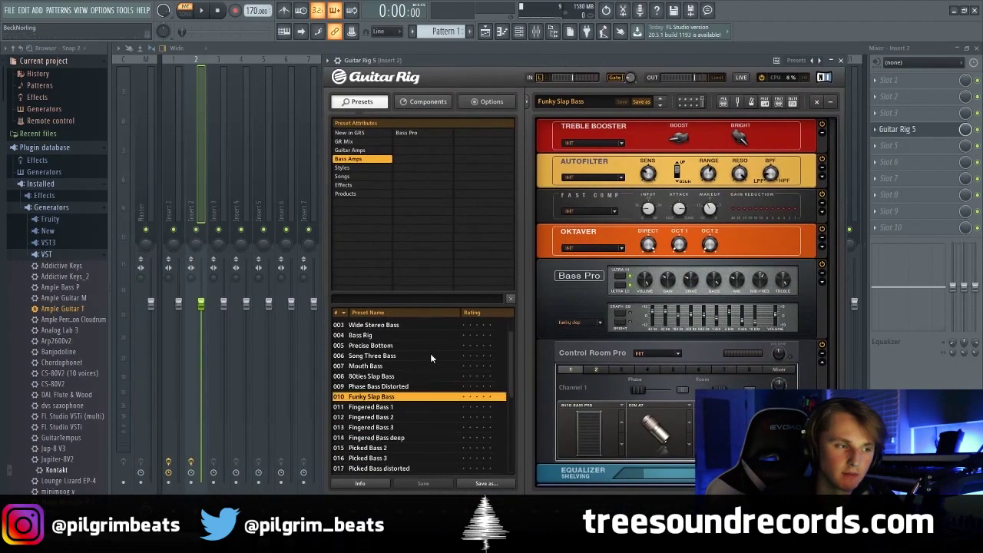
key("space")
left_click(410, 406)
left_click(413, 418)
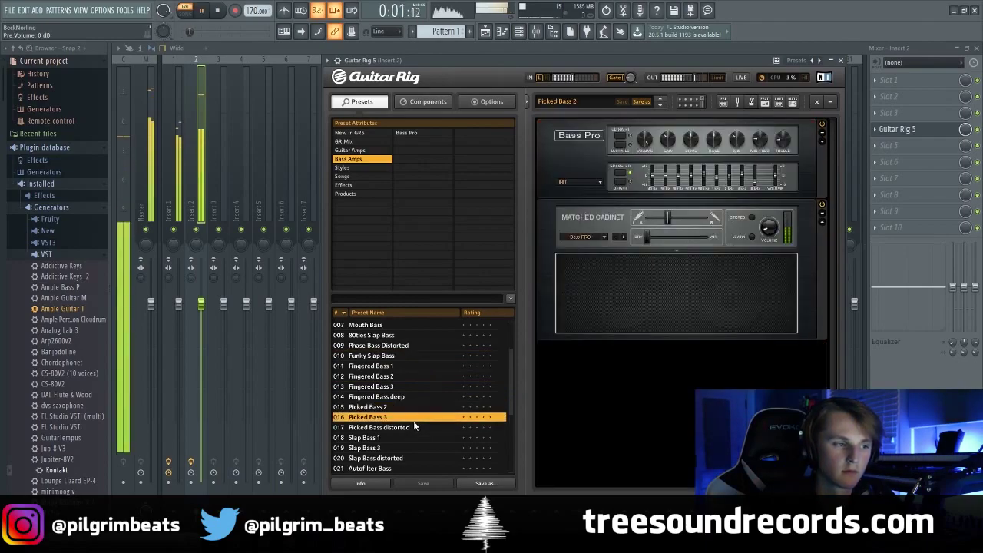
left_click(418, 428)
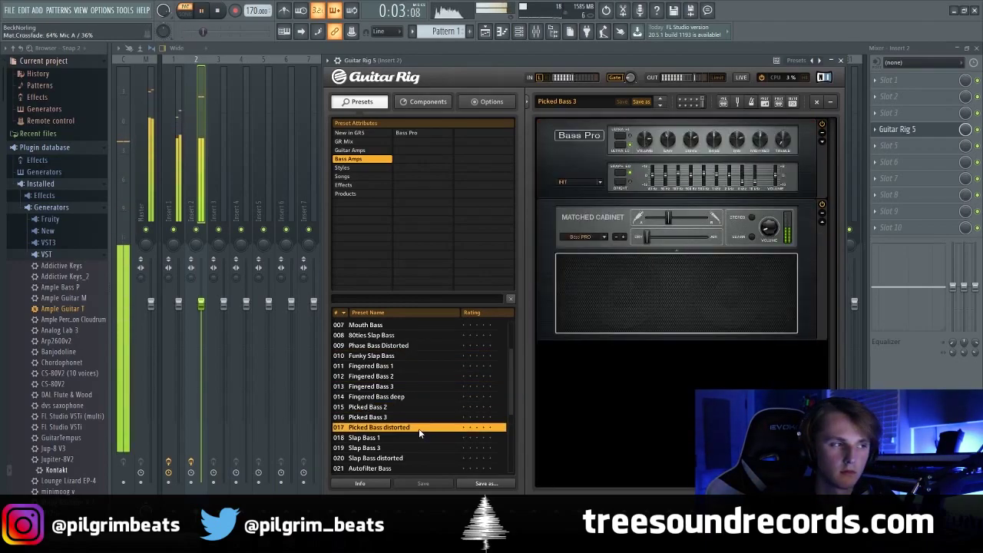
left_click(419, 438)
scroll(424, 437, "down", 2)
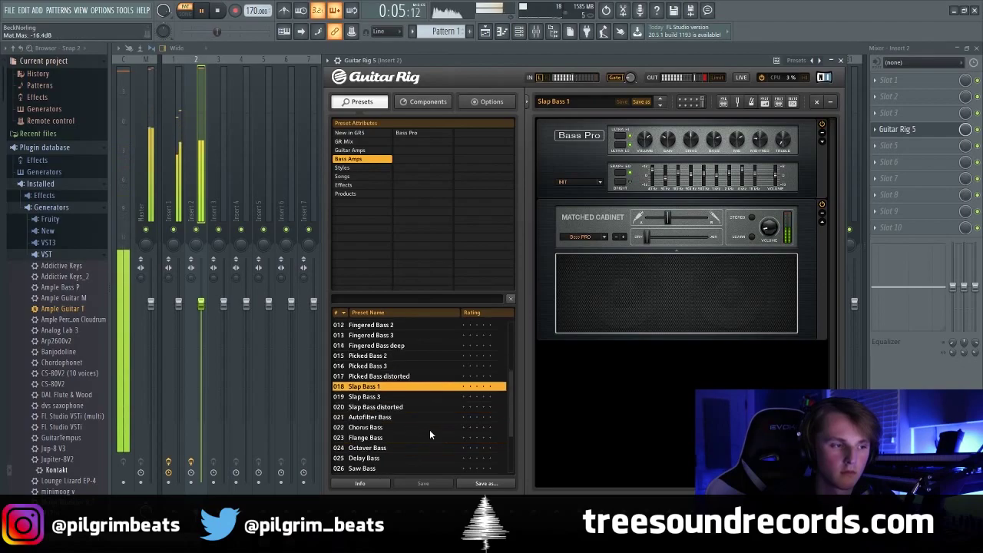
left_click_drag(200, 303, 201, 292)
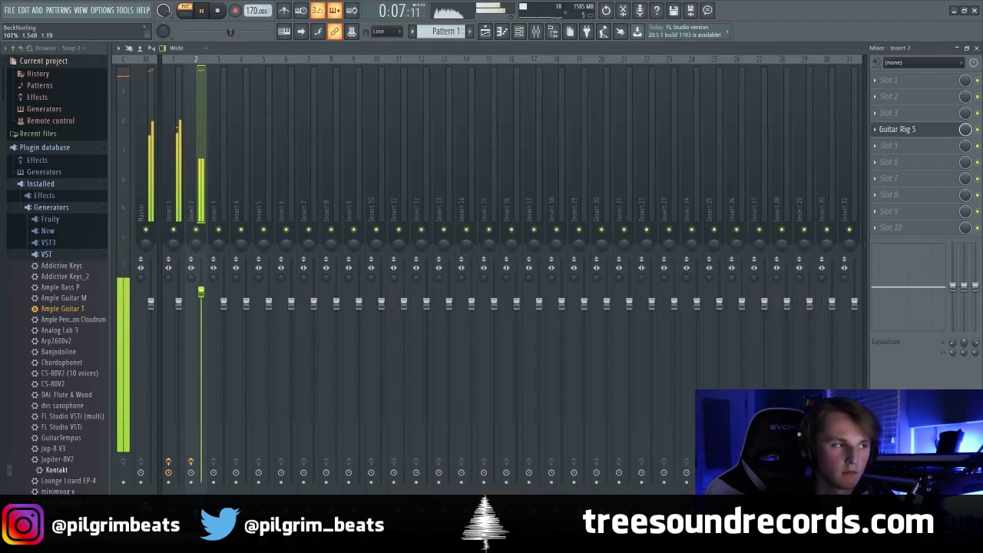
key("space")
- Add a Lounge Lizard EP-4 channel routed to Insert 3 and paste the Addictive Keys notes into it
left_click_drag(72, 352, 683, 153)
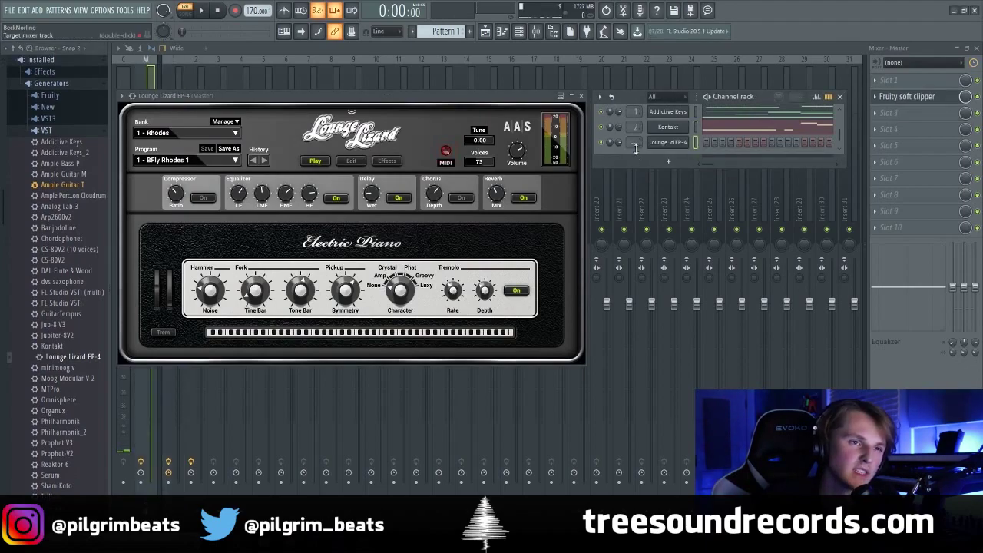
scroll(636, 150, "up", 3)
right_click(676, 114)
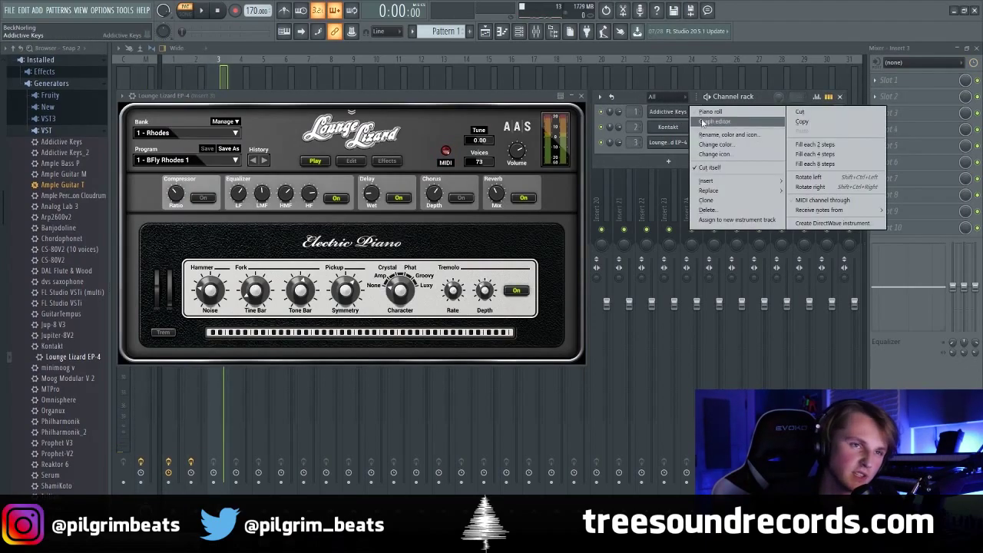
left_click(803, 122)
right_click(673, 143)
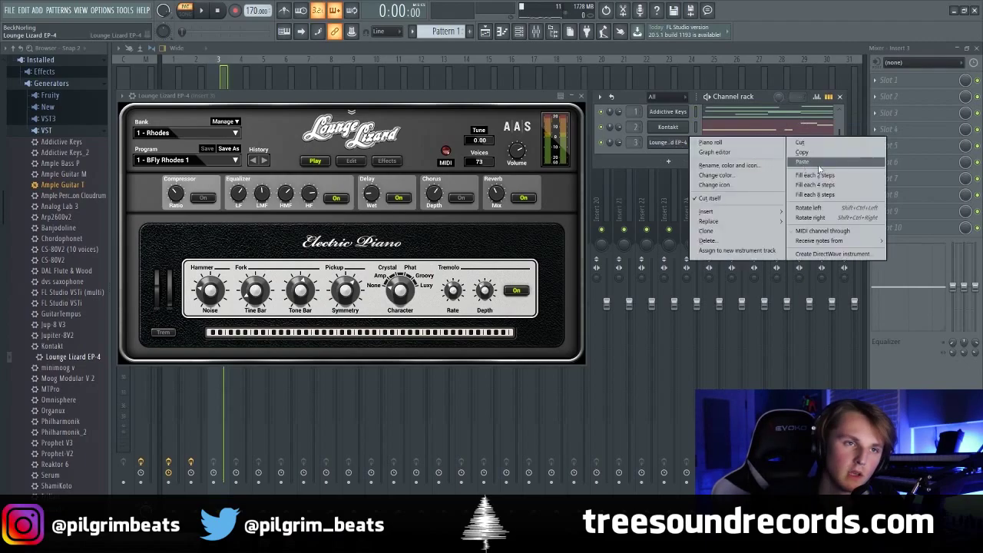
left_click(805, 162)
- Delete the highest melody notes across all eight bars of the Lounge Lizard EP-4 pattern
key("F7")
scroll(494, 219, "up", 1)
left_click_drag(794, 214, 196, 75)
scroll(538, 116, "down", 2)
left_click_drag(755, 243, 165, 75)
scroll(307, 161, "down", 3)
key("Delete")
scroll(292, 154, "down", 4)
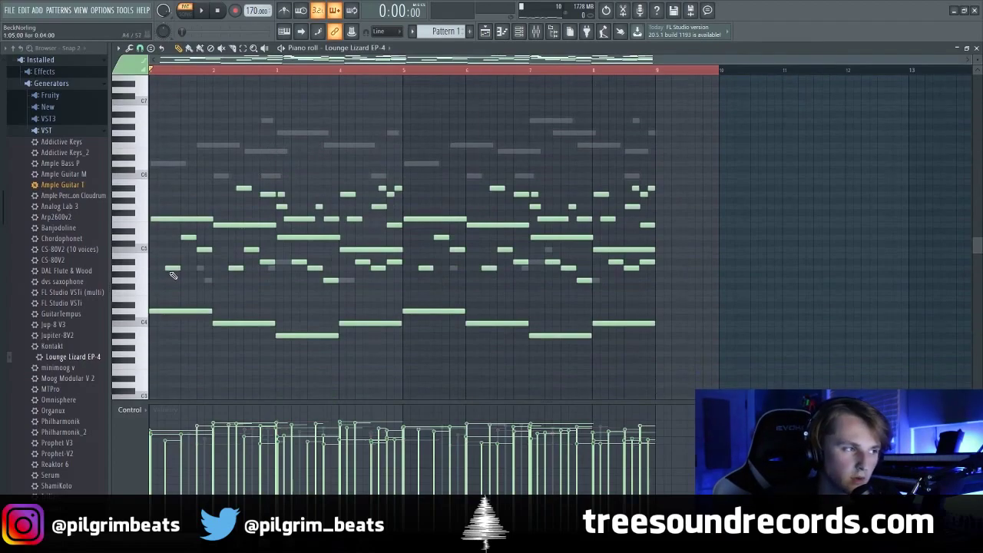
- Stretch the short A4 and D5 notes across the whole of bar 1 and remove the short C5 after them
scroll(85, 261, "up", 4)
scroll(261, 269, "up", 5)
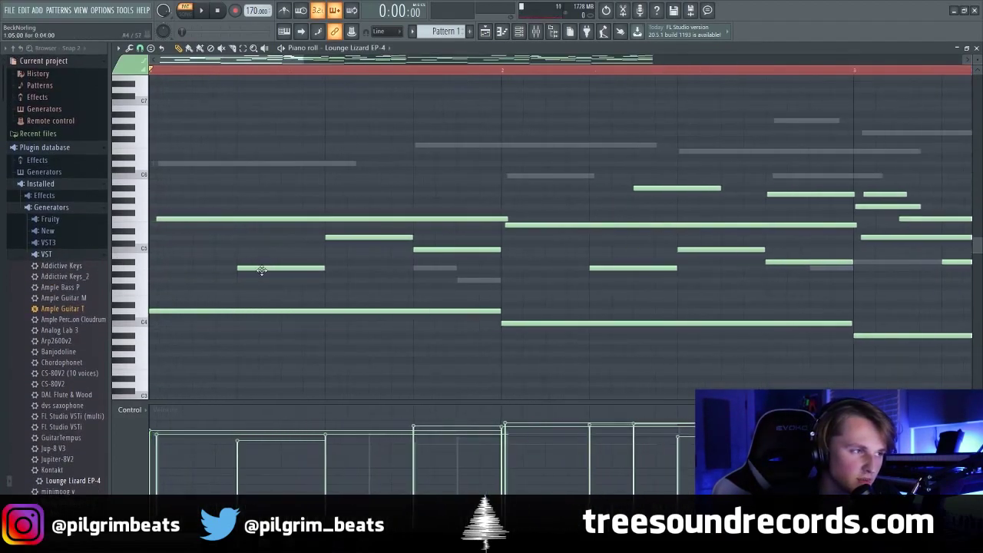
left_click_drag(283, 239, 198, 240)
key("space")
key("space")
left_click_drag(229, 281, 225, 231)
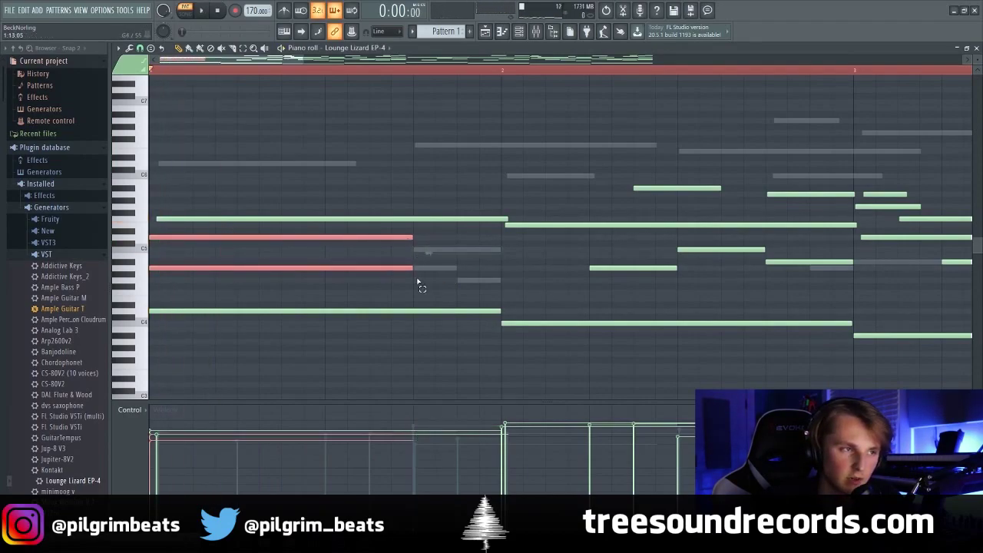
scroll(507, 249, "down", 4)
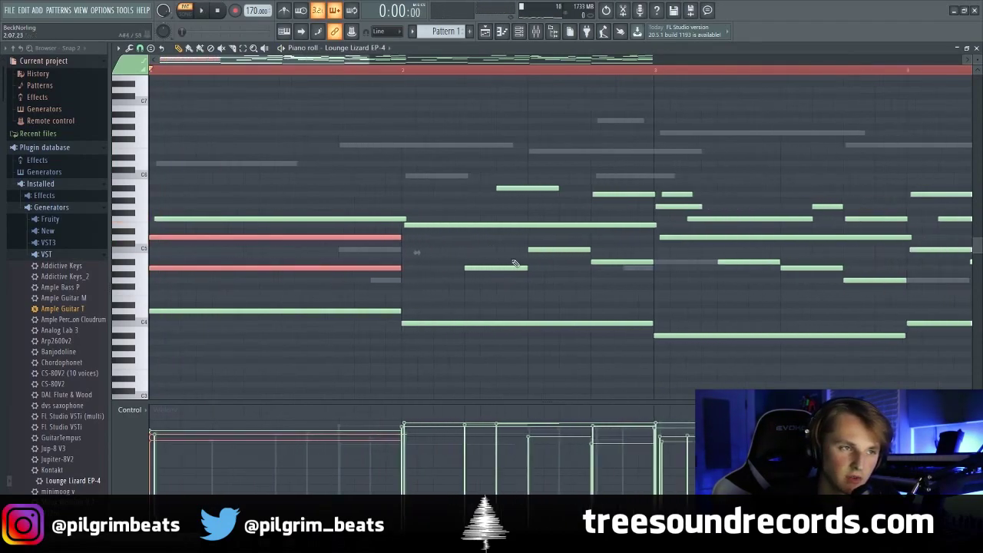
- Replace the short notes in bar 2 with sustained A4 and C5 notes from the start of the bar, checking them in playback
left_click(381, 273)
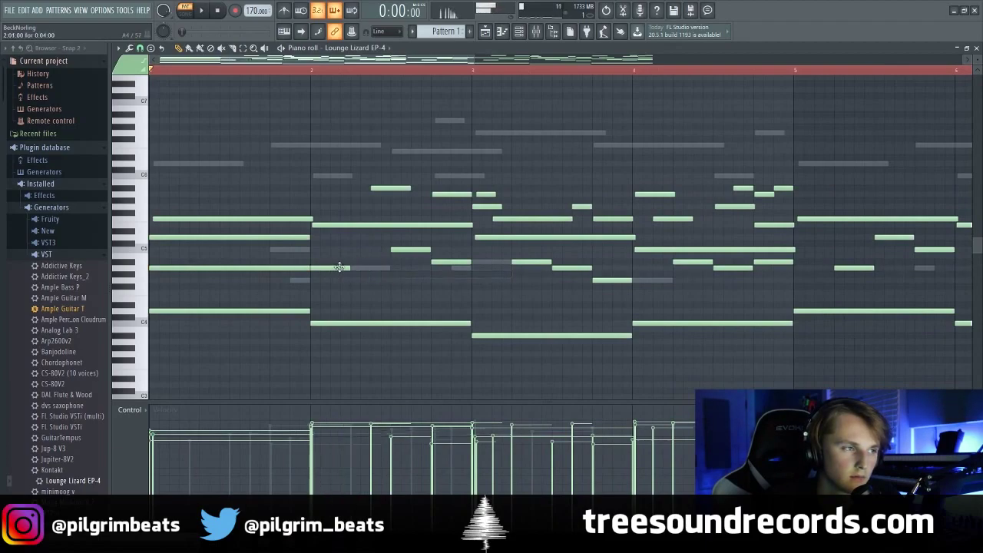
left_click_drag(354, 287, 415, 258)
key("ctrl+z")
key("space")
key("space")
left_click_drag(350, 250, 421, 245)
key("space")
key("space")
- Try a C#5 at the end of bar 2, replace it with a held A#4 and play the chords back
right_click(455, 263)
left_click(435, 245)
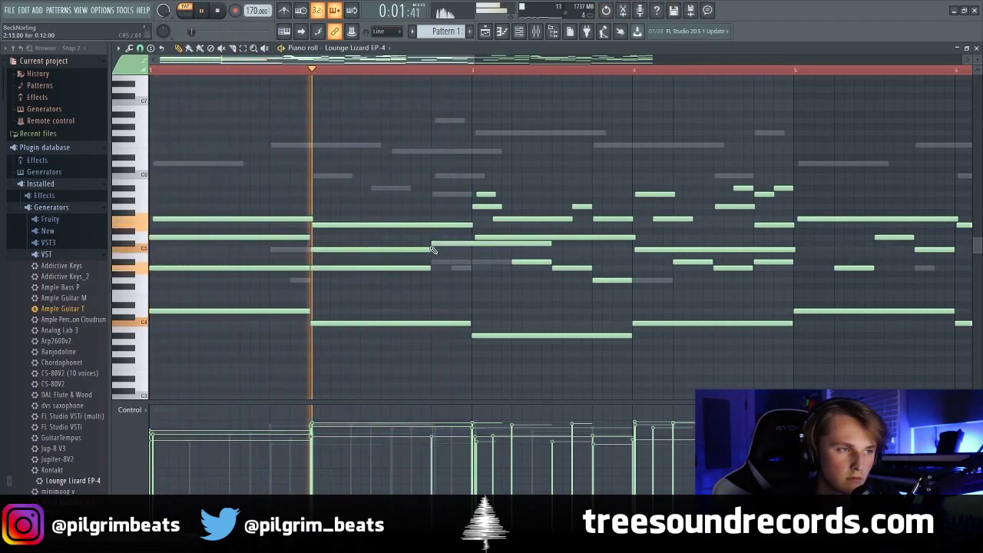
right_click(459, 244)
left_click(435, 258)
key("space")
key("space")
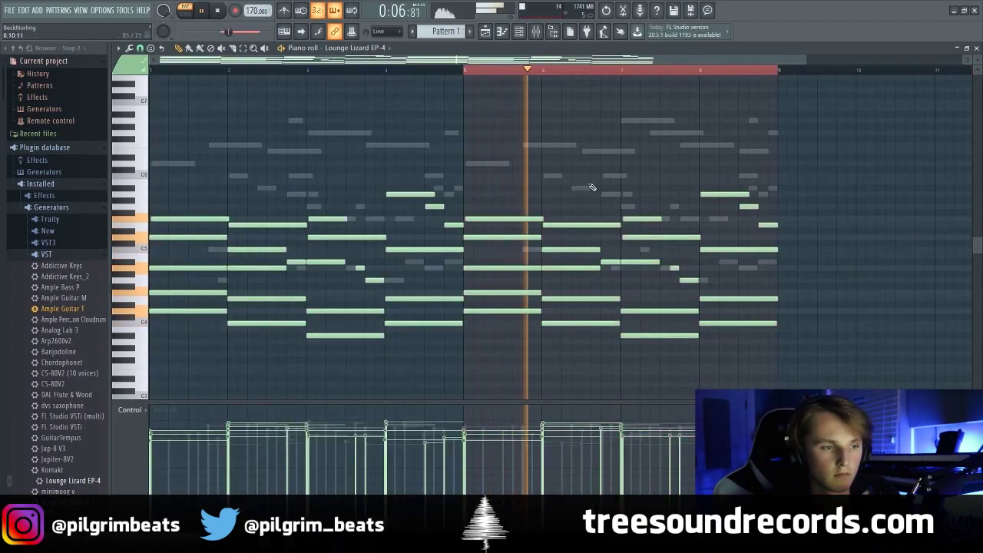
- Level the velocities of all Lounge Lizard notes to about 55% and vary their levels with the Randomizer, keeping pattern generation off
key("ctrl+a")
key("space")
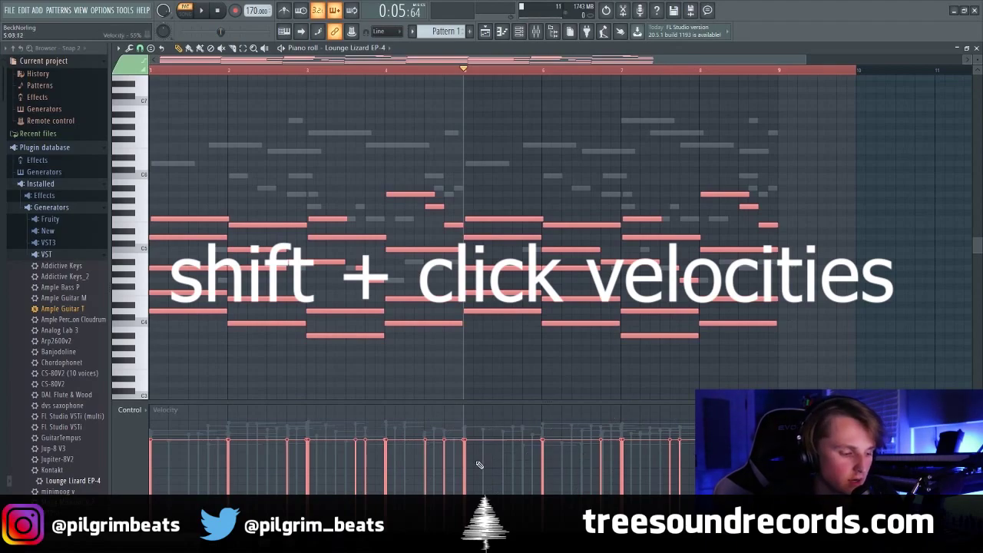
key("alt+r")
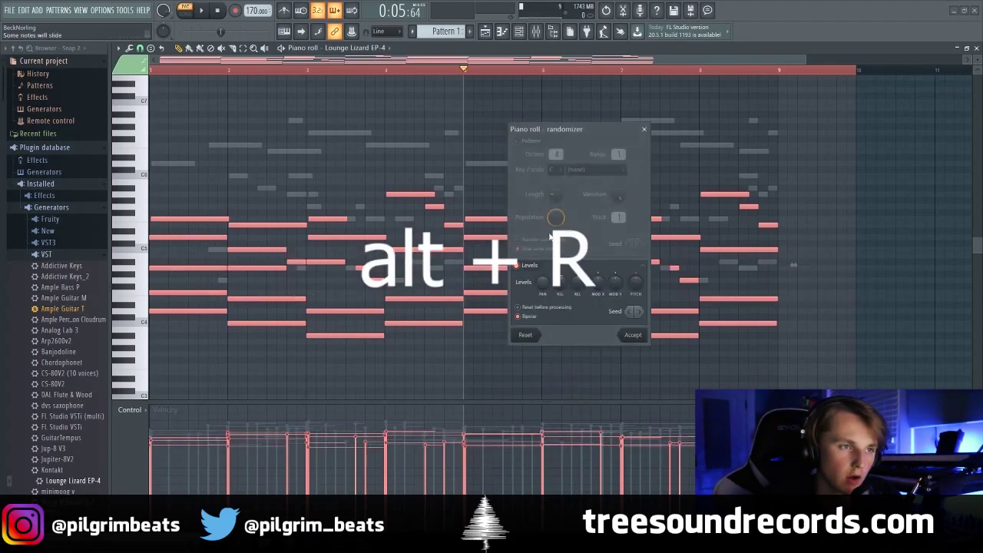
left_click(635, 337)
- Apply the Strumizer to all Lounge Lizard notes, play the pattern back and bring up the channel rack
key("alt+s")
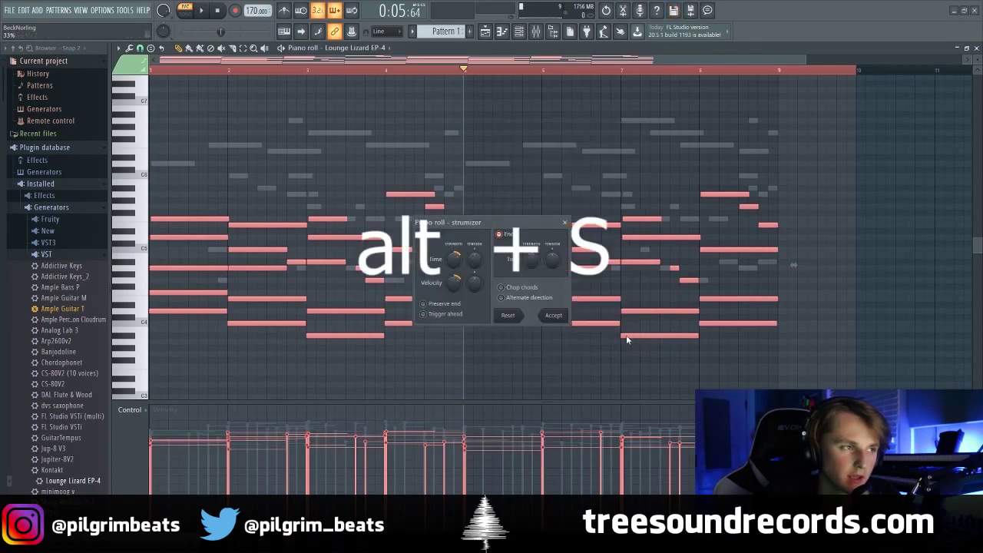
left_click(555, 316)
key("space")
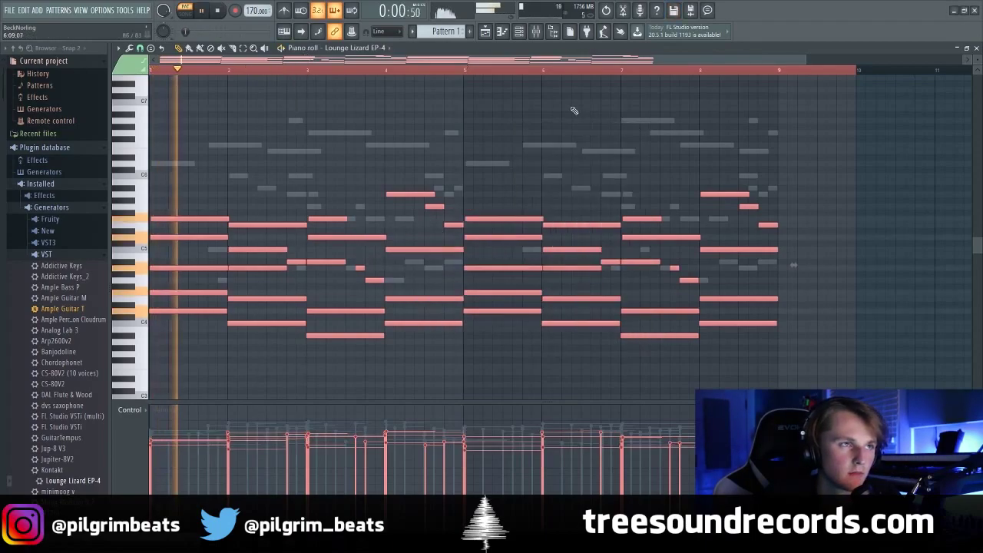
left_click(525, 96)
left_click(520, 33)
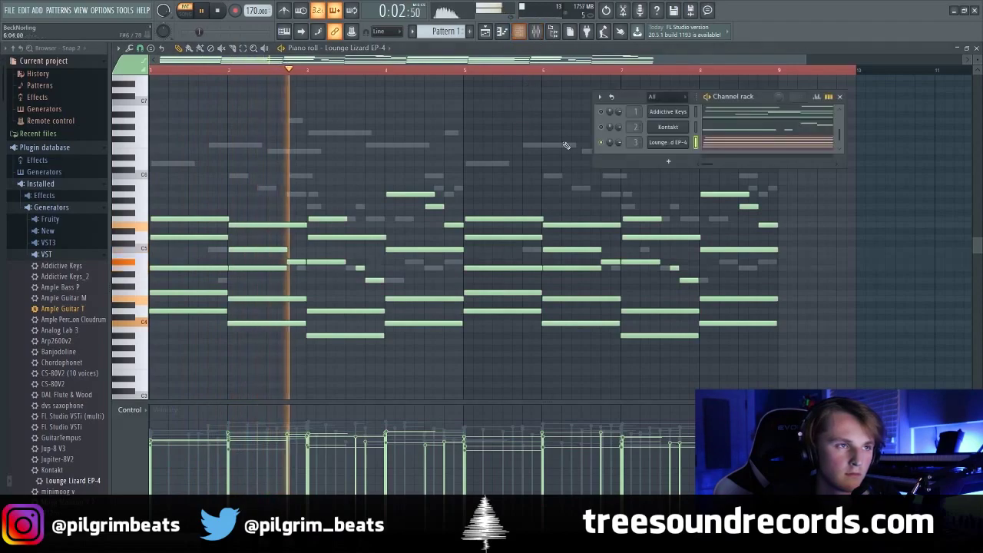
- Load RC-20 Retro Color into the second effect slot of mixer insert 3
key("F9")
key("space")
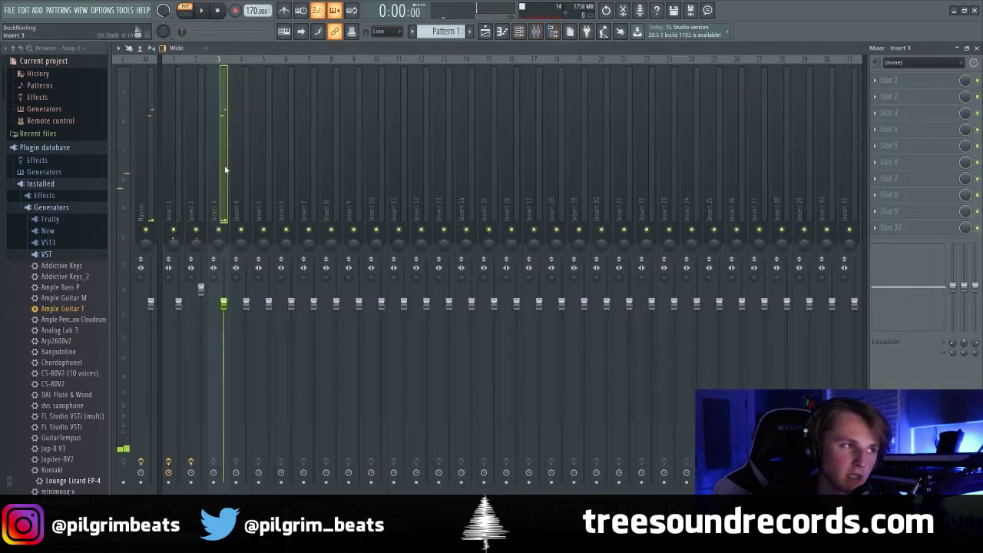
left_click(880, 100)
mouse_move(868, 137)
left_click(724, 19)
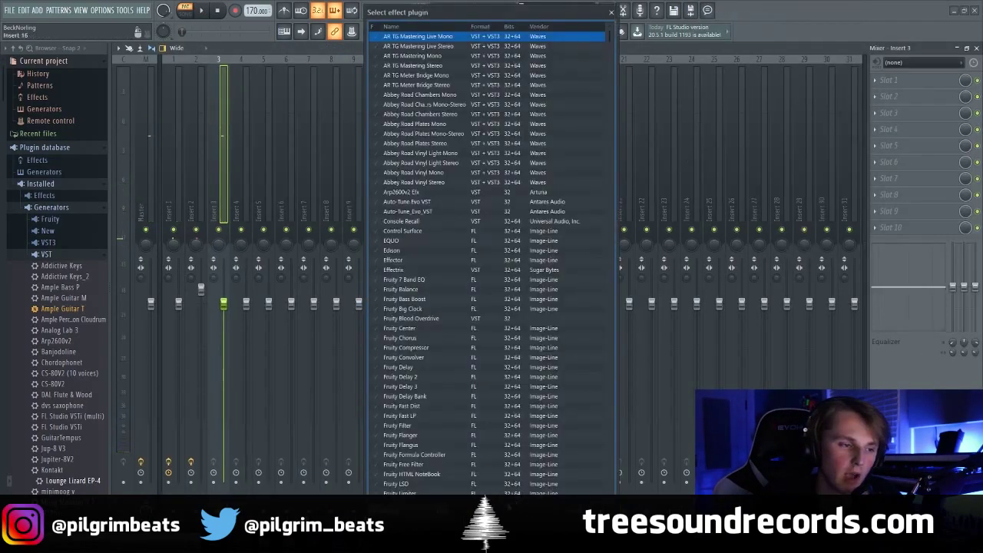
type("rc")
double_click(429, 36)
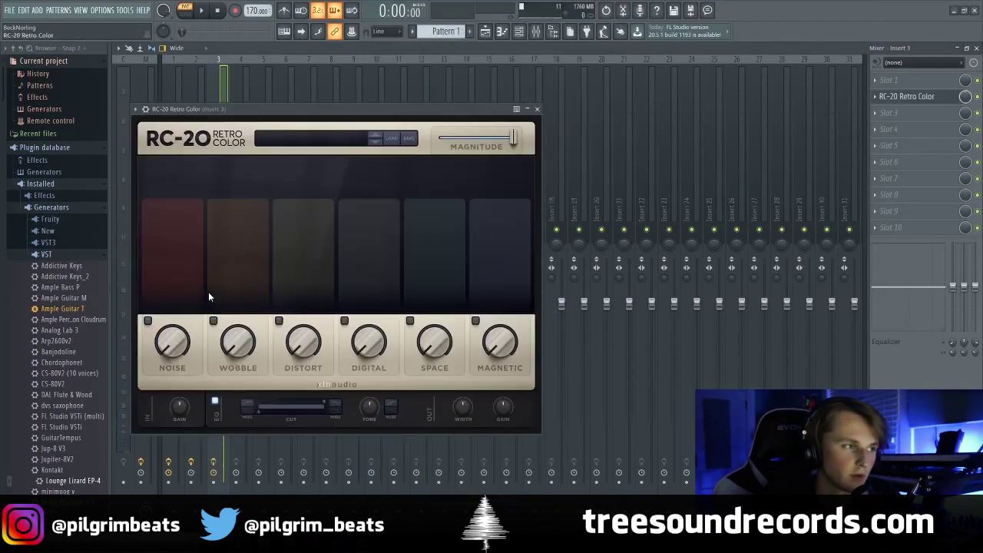
- Dial in small amounts of all six RC-20 effects, with the digital mix at 9%, and widen the output to 120%
left_click_drag(169, 343, 167, 365)
scroll(377, 354, "up", 3)
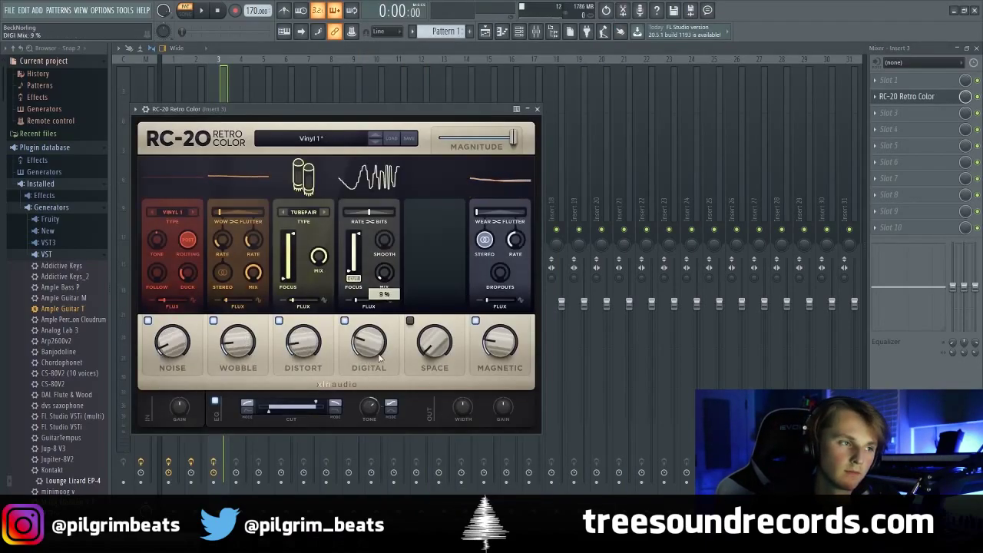
scroll(435, 344, "up", 4)
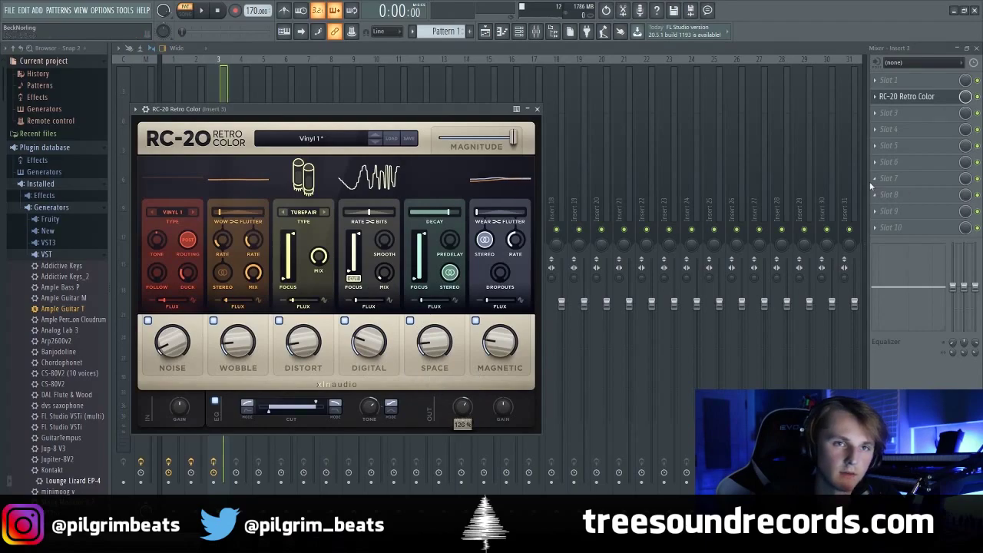
- Load J37 Stereo into the sixth effect slot of insert 3
left_click(875, 162)
mouse_move(892, 176)
left_click(727, 16)
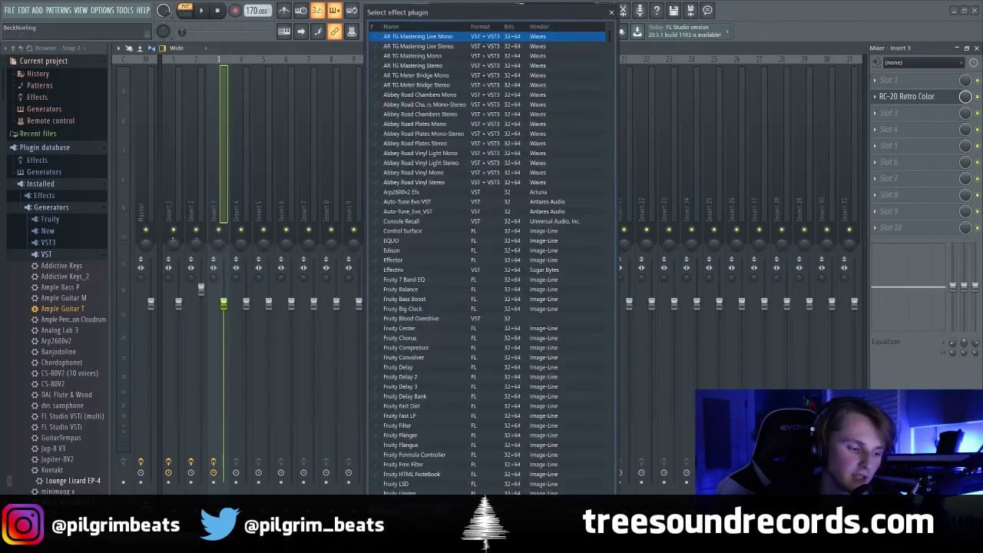
type("j37")
double_click(395, 47)
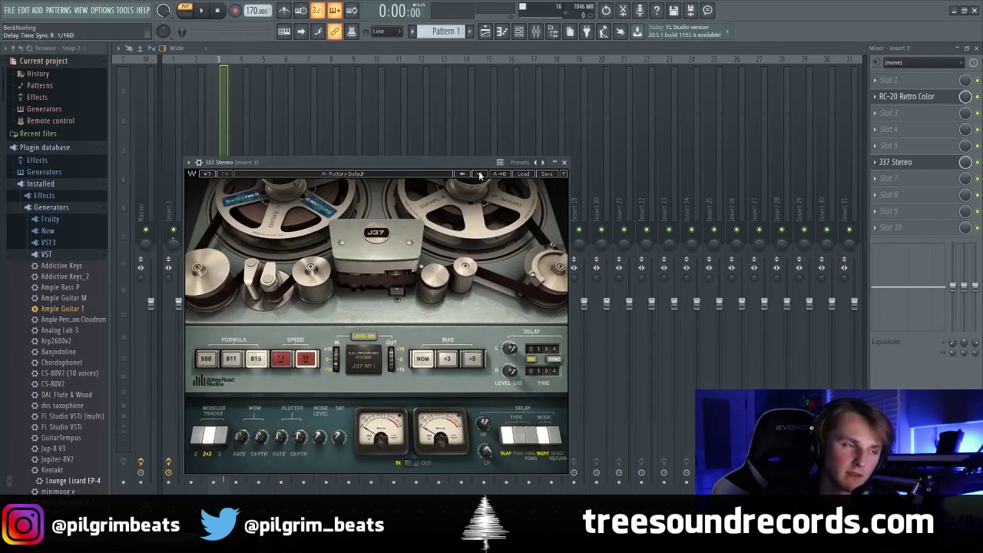
- Audition J37 presets from Attack Of The Time Flies through Electric Guitar to Fake Leslie 2 (Stereo Mod)
left_click(479, 175)
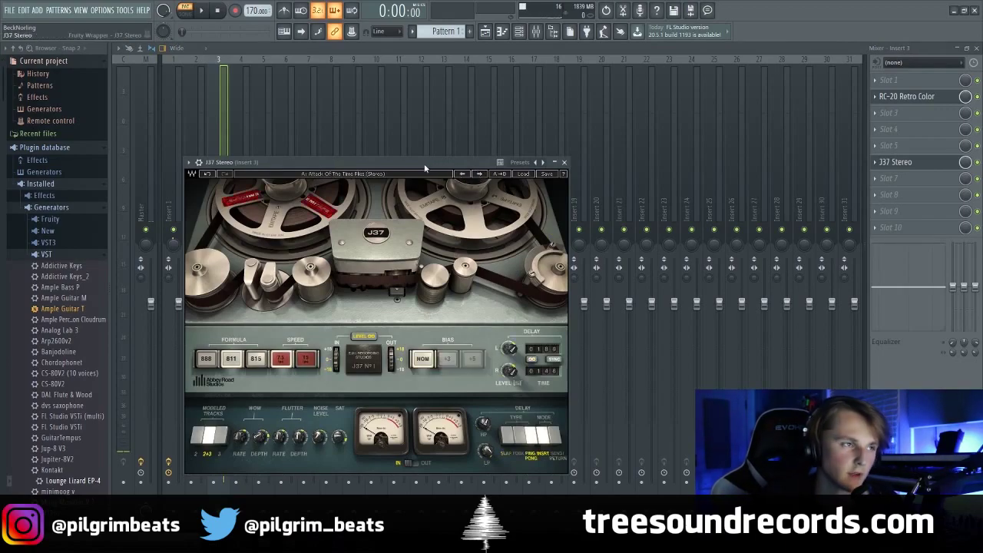
left_click(479, 174)
left_click(479, 174)
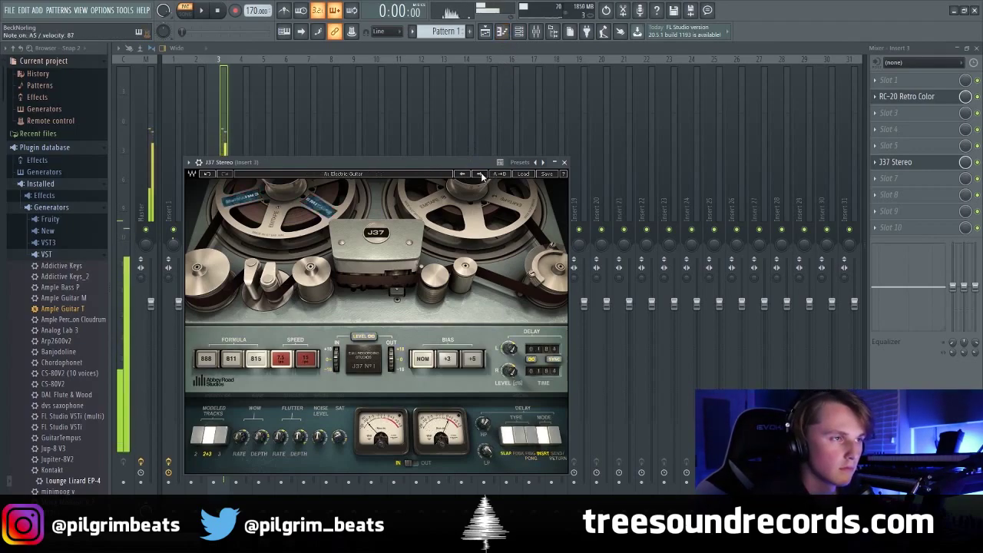
left_click(479, 175)
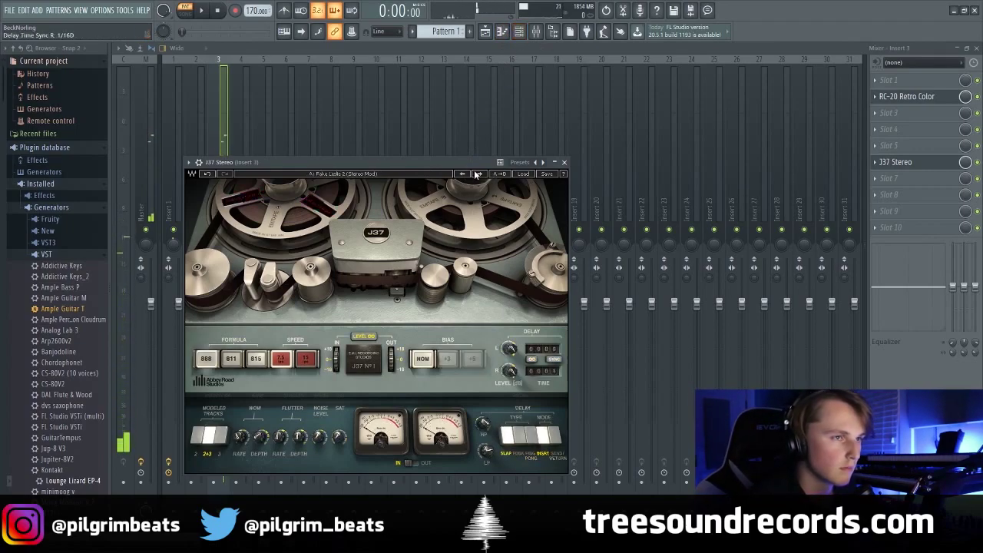
- Reduce the J37 slot's mix level, then lower insert 3's volume fader during playback
left_click(521, 34)
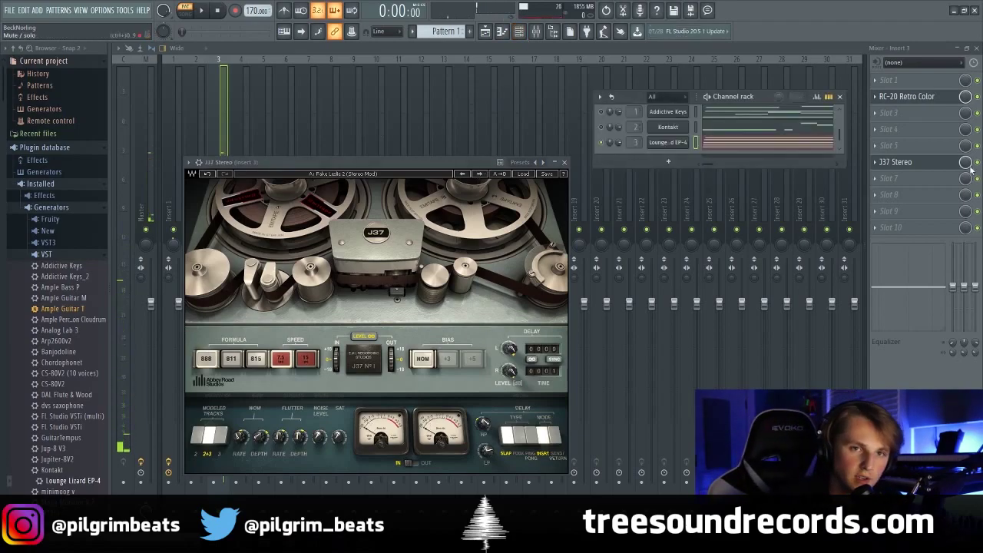
left_click_drag(965, 162, 966, 176)
key("space")
key("F6")
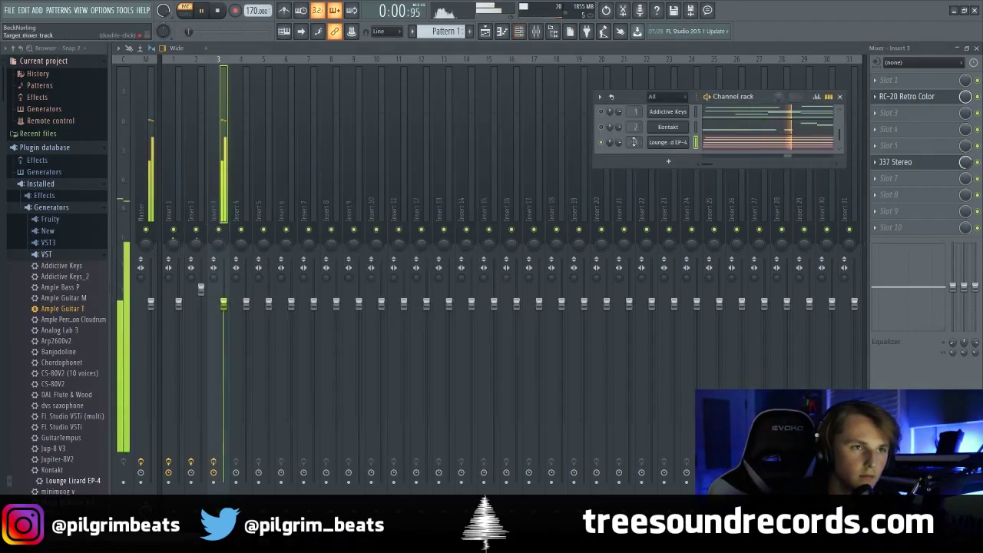
left_click_drag(228, 305, 229, 341)
- Advance the J37 preset past High Shimmers (Stereo) to Pads Of Canada (Stereo) during playback
left_click(898, 167)
left_click(903, 170)
left_click(905, 168)
left_click(480, 175)
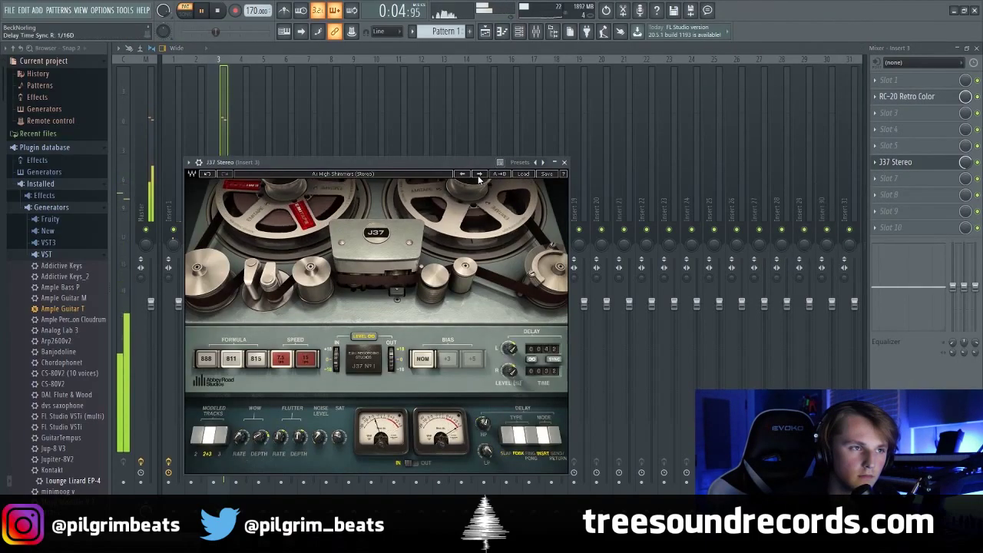
left_click(480, 174)
- Reduce RC-20's output width to 112% during playback, then bring J37 back up and stop playback
left_click(918, 97)
left_click(924, 98)
left_click(927, 99)
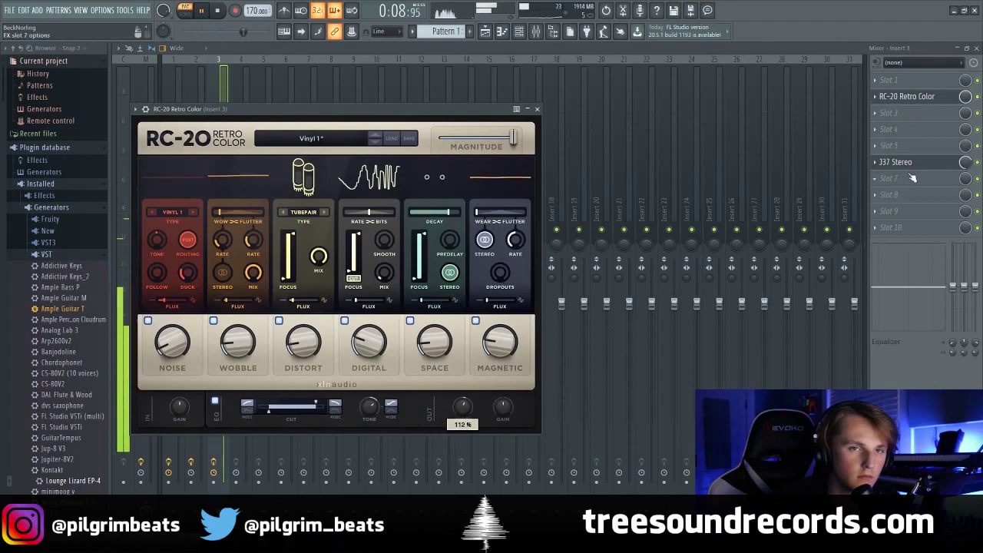
left_click(900, 163)
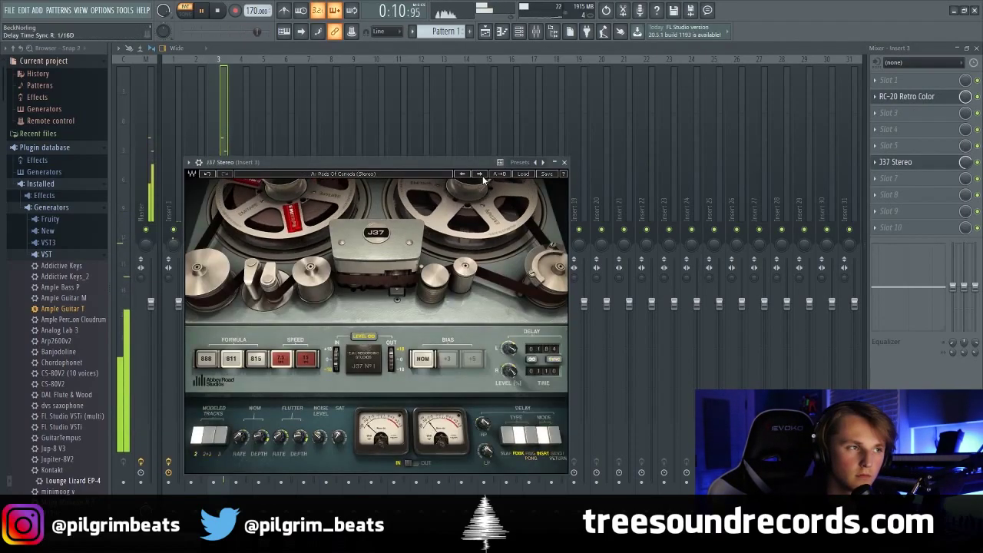
key("space")
- Add Fruity parametric EQ 2 in slot 9 with a preset cutting both lows and highs, and play it back
left_click(949, 207)
type("eq")
left_click(432, 66)
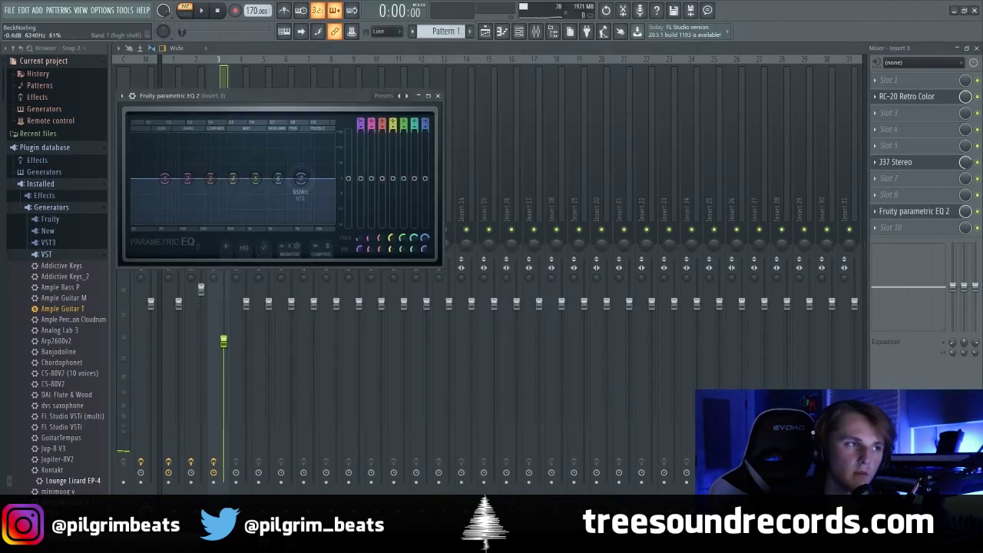
left_click(409, 98)
key("space")
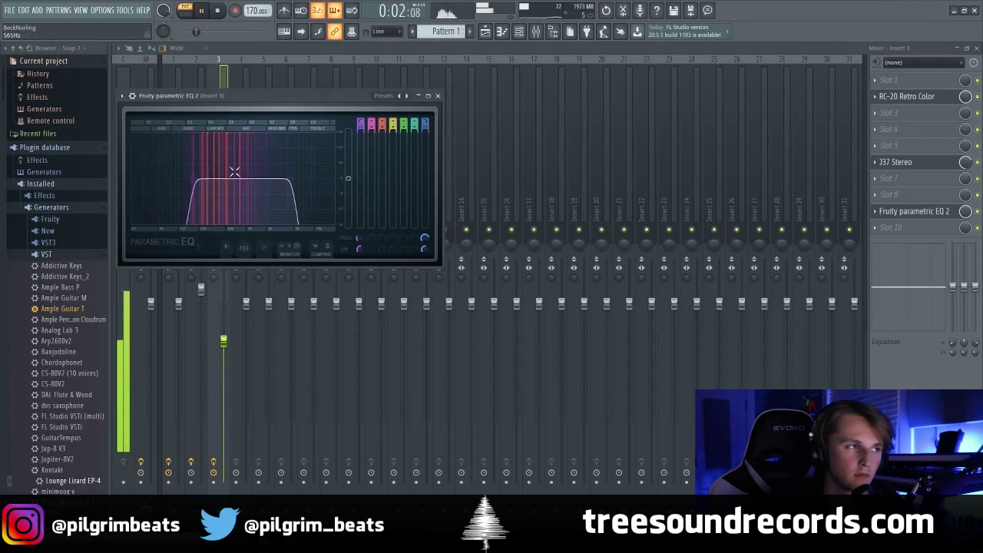
- Set RC-20's digital amount to 8%, switch the distortion type to Iron and set its amount to 5%
left_click(895, 97)
left_click_drag(364, 344, 363, 374)
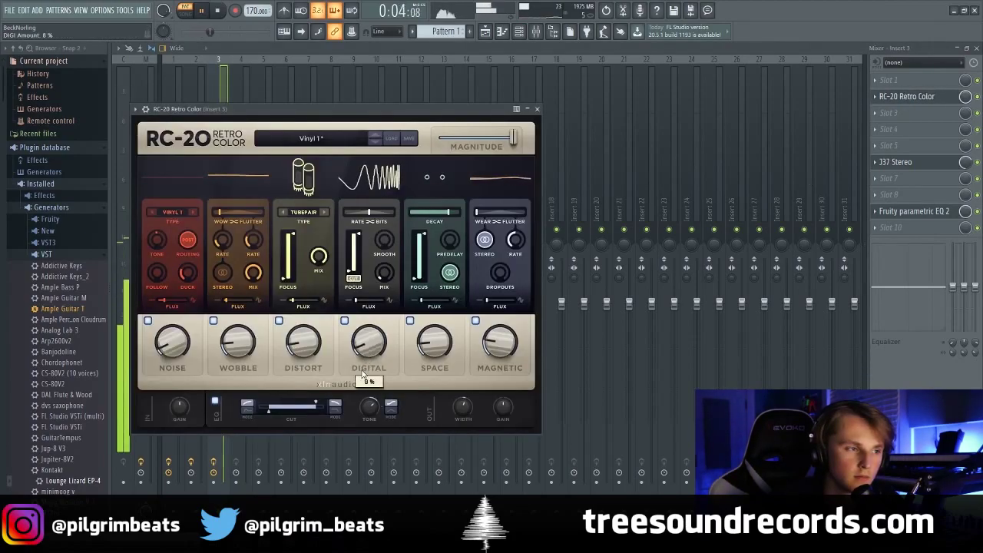
left_click(325, 213)
mouse_move(314, 351)
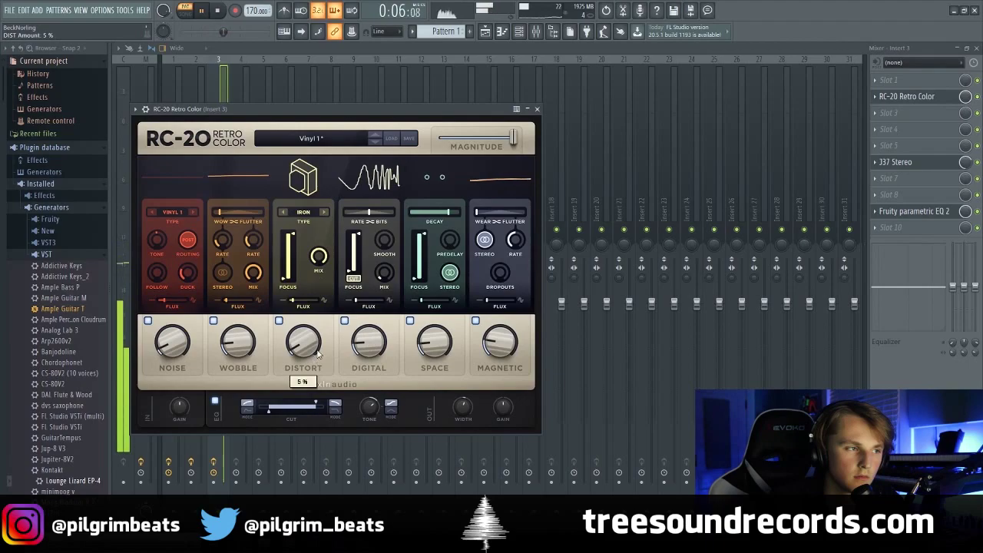
- Audition several Lounge Lizard programs in the Rhodes bank and select 16 - Hybrid FM/Mark V
left_click(485, 31)
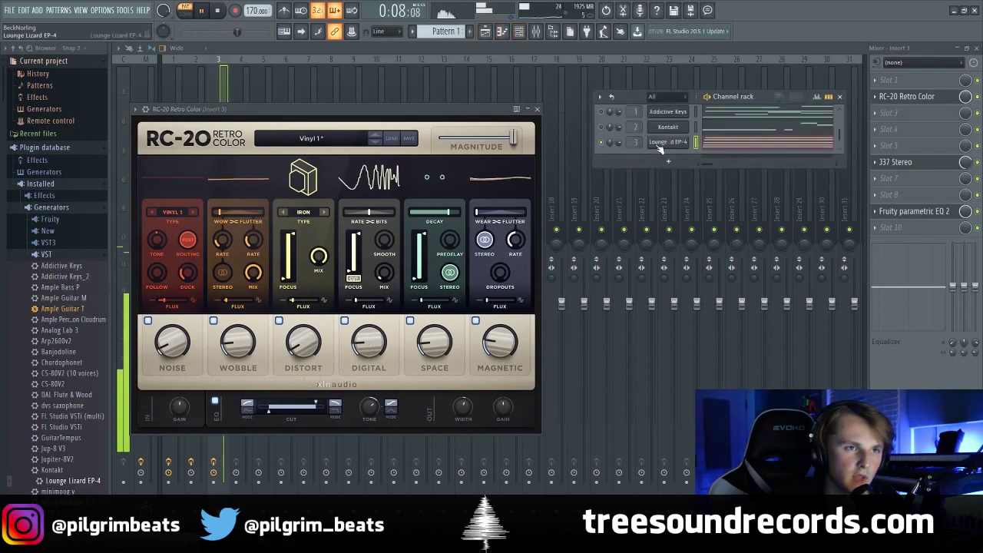
left_click(668, 142)
left_click(209, 160)
left_click(181, 292)
left_click(209, 160)
left_click(183, 201)
left_click(197, 160)
left_click(197, 288)
left_click(185, 160)
left_click(190, 273)
left_click(189, 160)
left_click(192, 288)
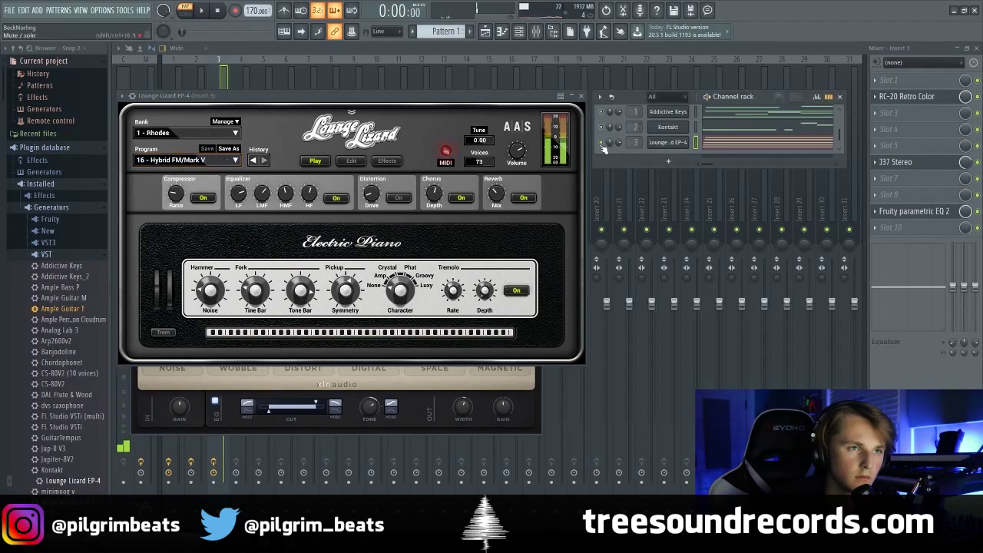
- Play Addictive Keys, Kontakt and Lounge Lizard together and check their levels in the mixer
key("space")
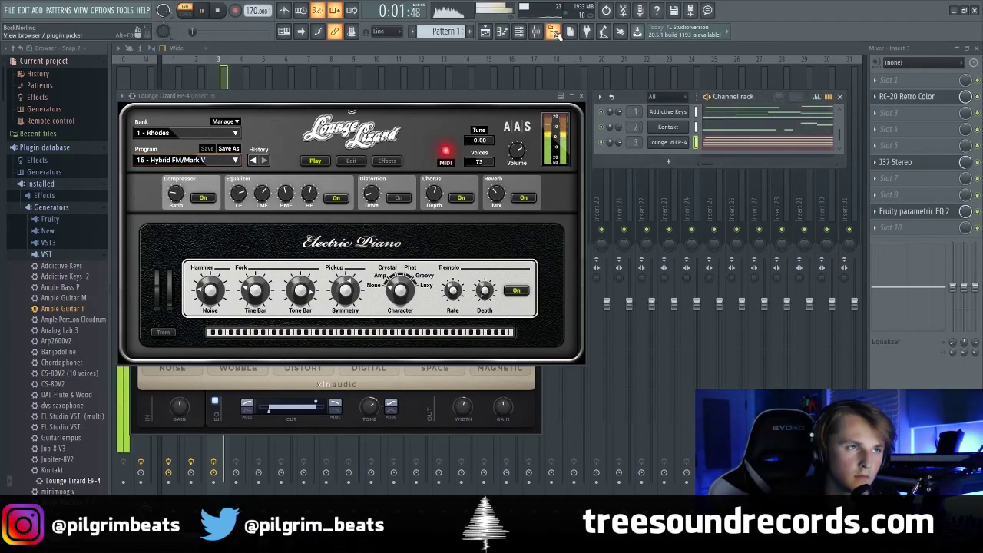
left_click(538, 33)
left_click(523, 35)
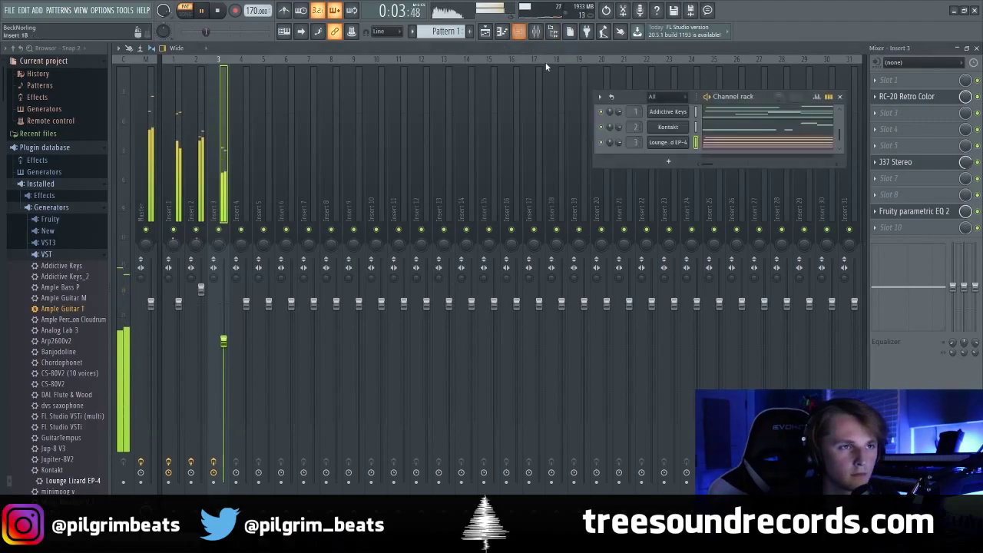
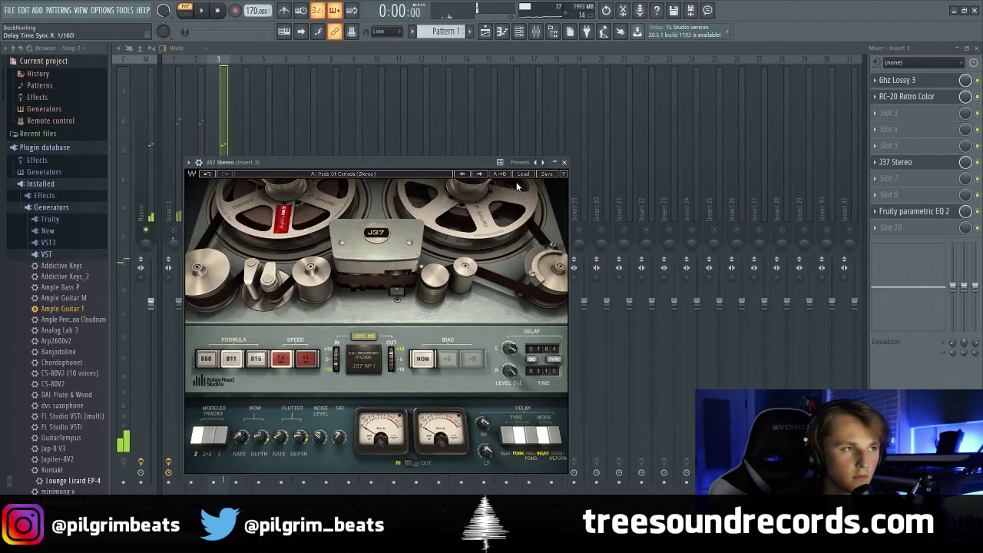
- Lower insert 3's fader slightly during playback and adjust the panning of insert 2
key("space")
left_click(221, 140)
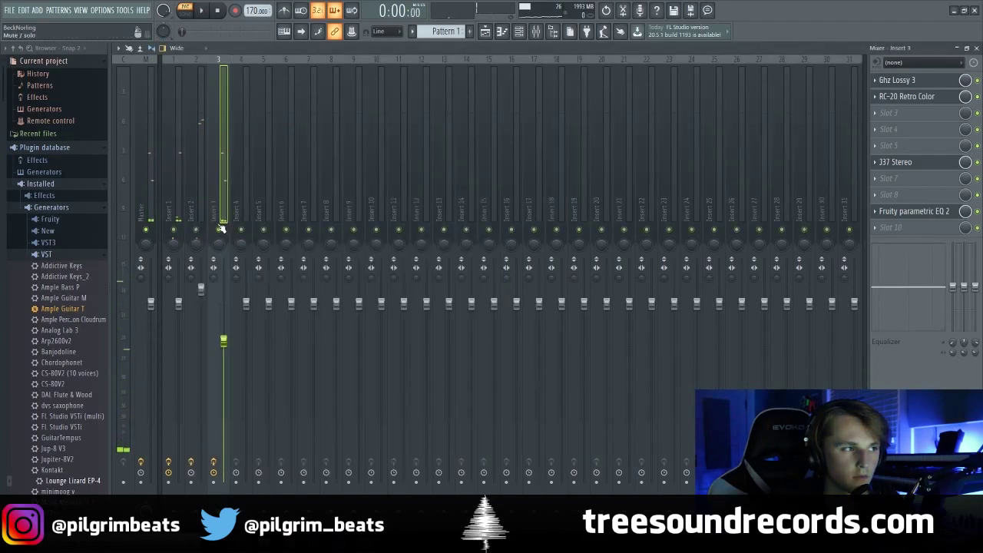
key("space")
left_click_drag(224, 341, 223, 347)
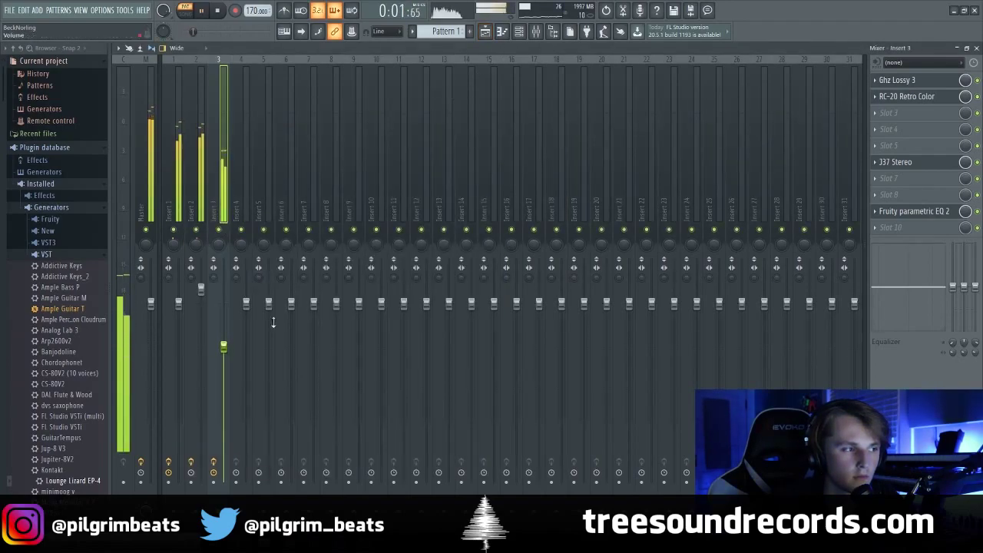
left_click_drag(197, 251, 197, 243)
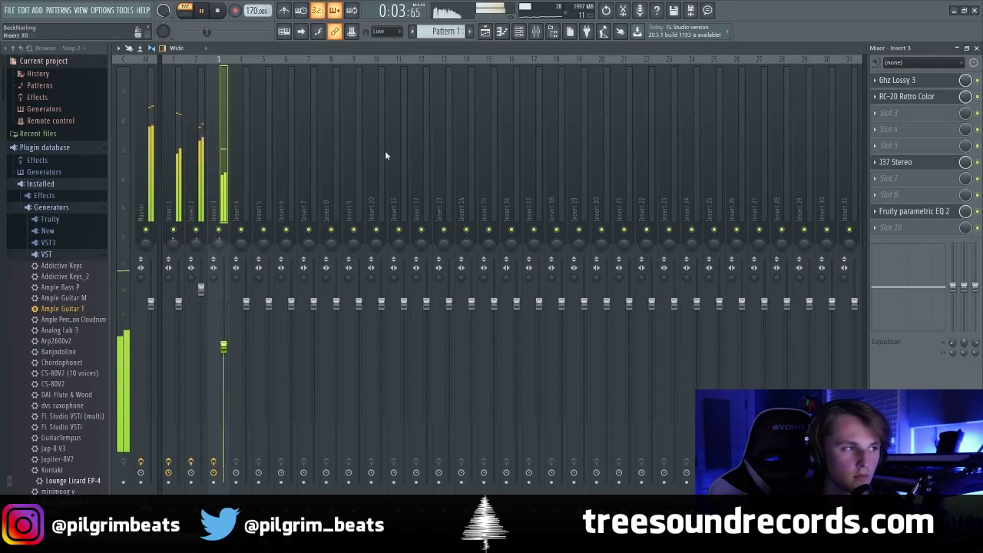
- Place Pattern 1 at the start of playlist Track 1 and trim the clip to eight bars
left_click(485, 31)
left_click(519, 31)
left_click(434, 89)
left_click_drag(487, 98, 309, 93)
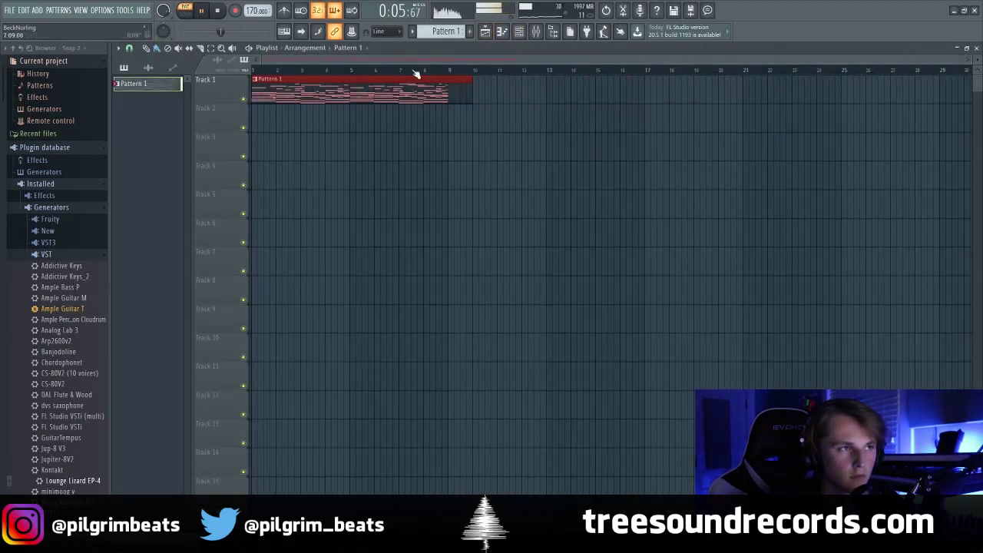
left_click(476, 84)
right_click(477, 91)
left_click_drag(473, 96, 452, 103)
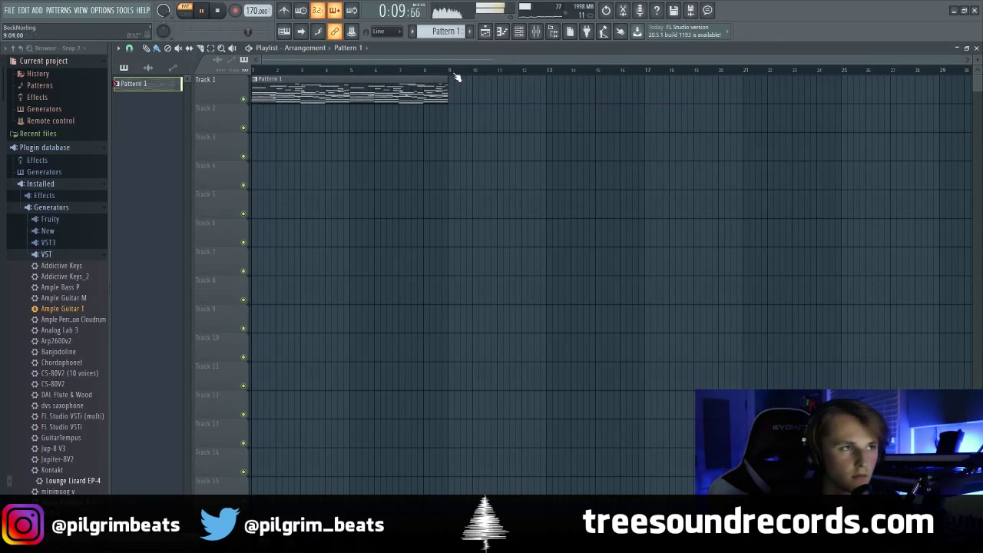
- Add an Analog Lab 3 channel and browse its synth, piano and organ categories to pick a melody sound
left_click_drag(61, 330, 631, 197)
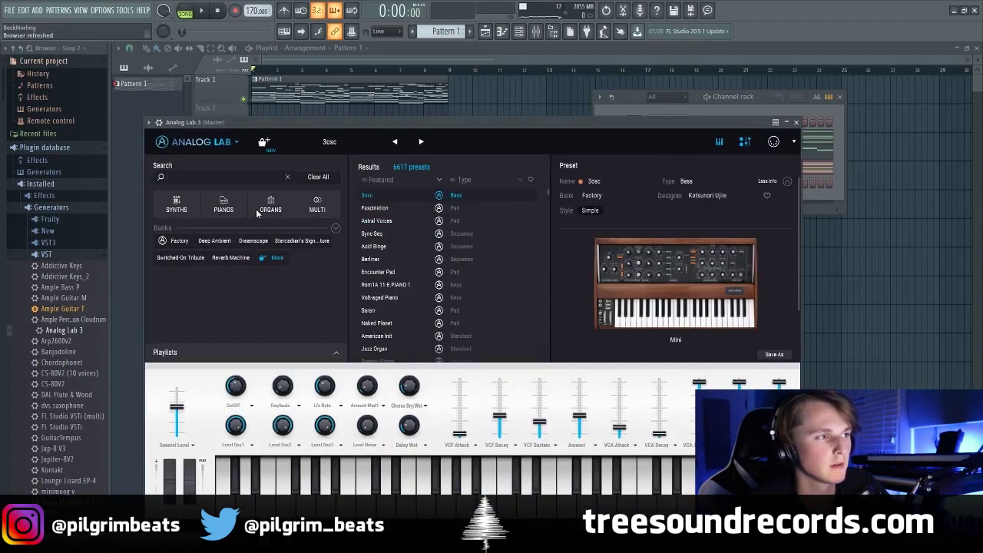
left_click(235, 206)
left_click(261, 207)
left_click(239, 207)
left_click(189, 206)
left_click(219, 203)
left_click(417, 289)
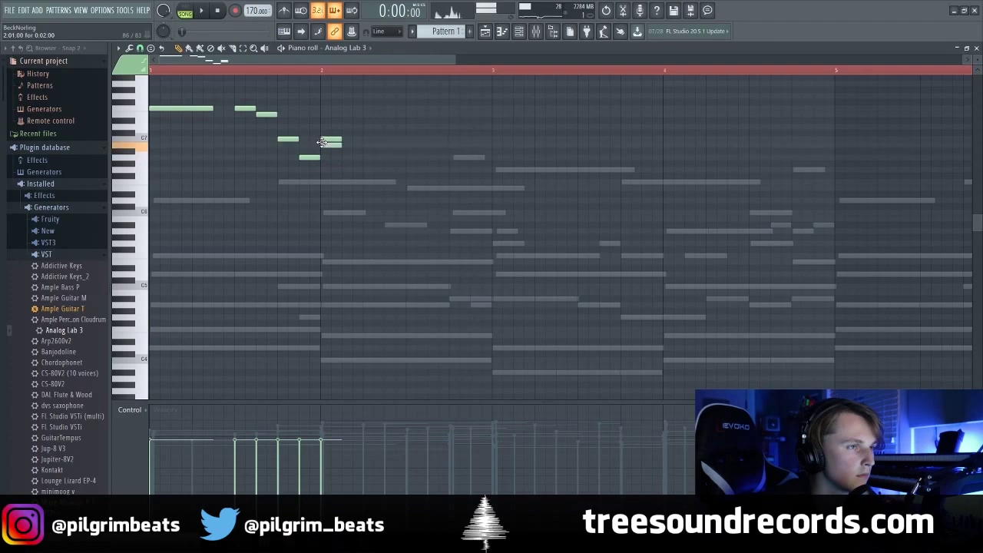
- Lengthen the C7 note at the start of bar 2, add an A6 after it and replay from bar 2
key("space")
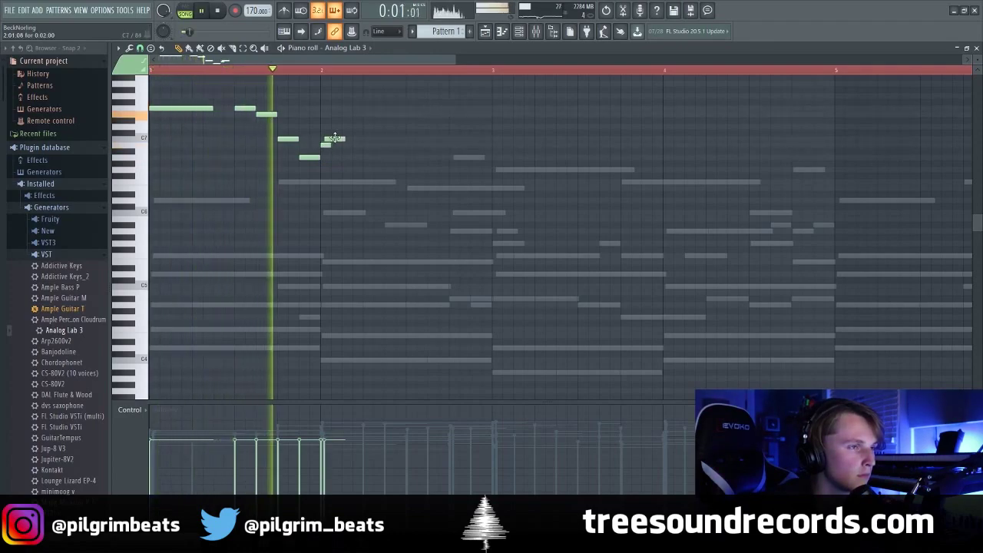
left_click_drag(348, 142, 401, 159)
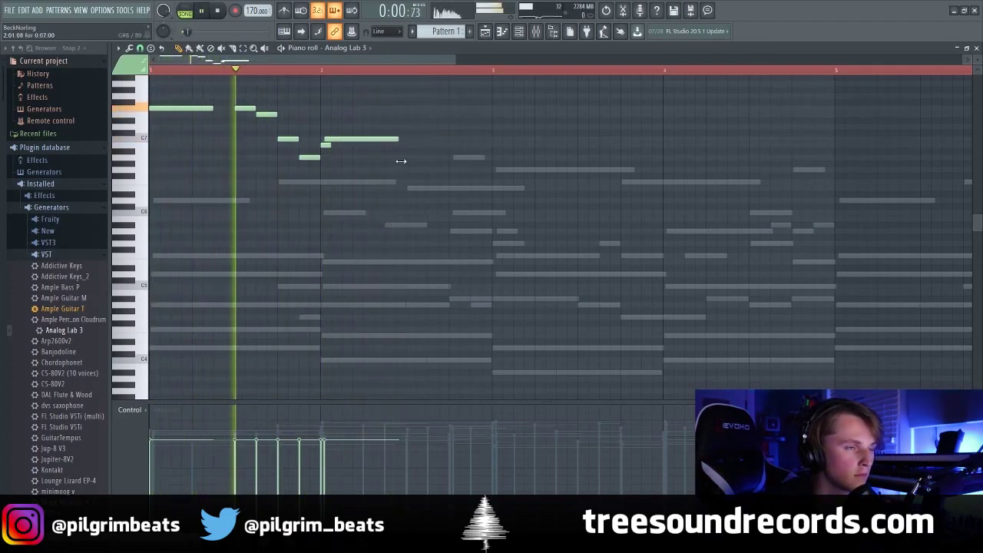
key("space")
left_click(399, 157)
left_click(323, 71)
key("space")
key("space")
- Continue the melody from the second half of bar 2 into bar 4 with A, G, F and E notes, replaying to check
left_click_drag(435, 159, 486, 168)
key("space")
key("space")
key("space")
key("space")
left_click(430, 170)
key("space")
key("space")
key("space")
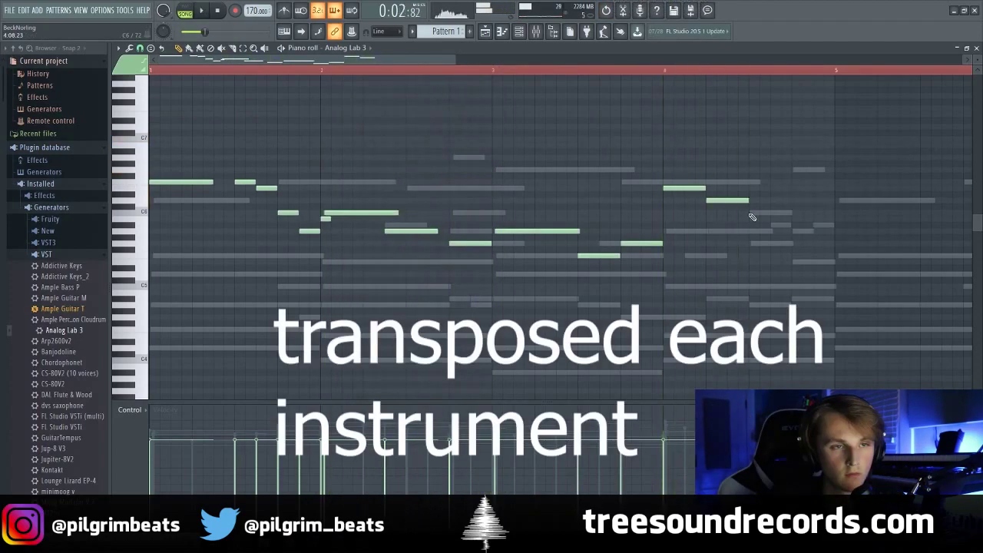
- Finish bar 4 of the melody with C6, A5 and G5 notes, checking them in playback
key("space")
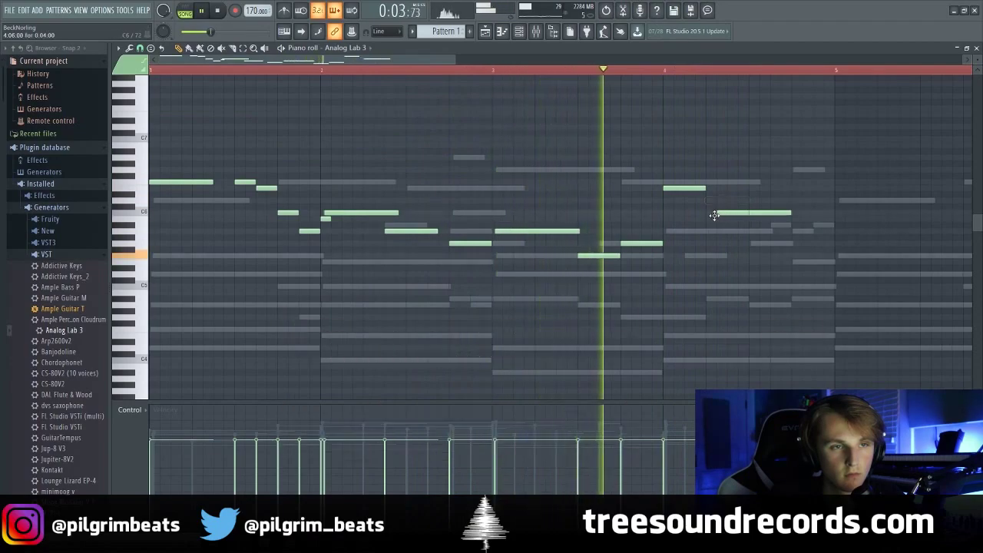
key("space")
left_click(752, 231)
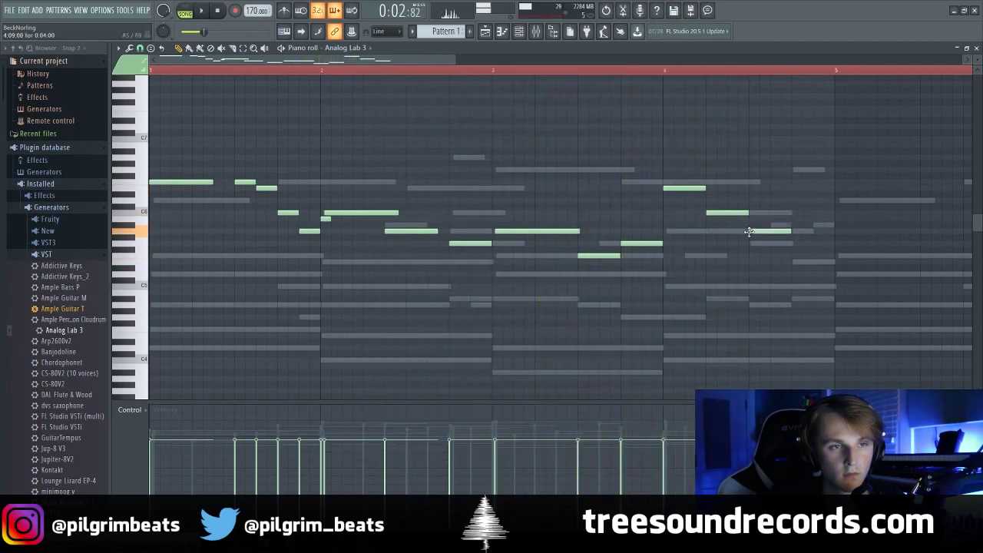
left_click_drag(779, 238, 799, 243)
key("space")
key("space")
key("space")
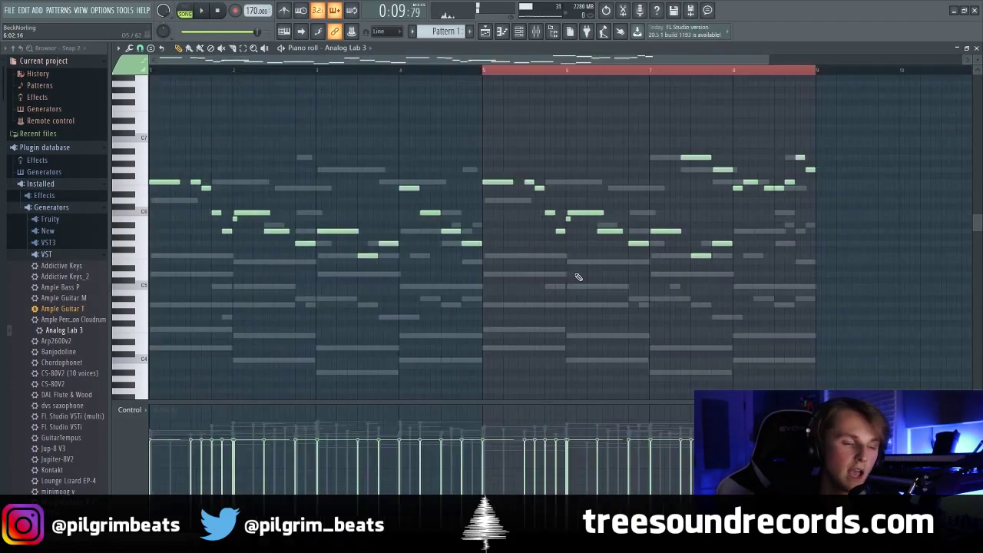
- Randomize the levels of all melody notes and replay the pattern from the start
key("ctrl+a")
key("alt+r")
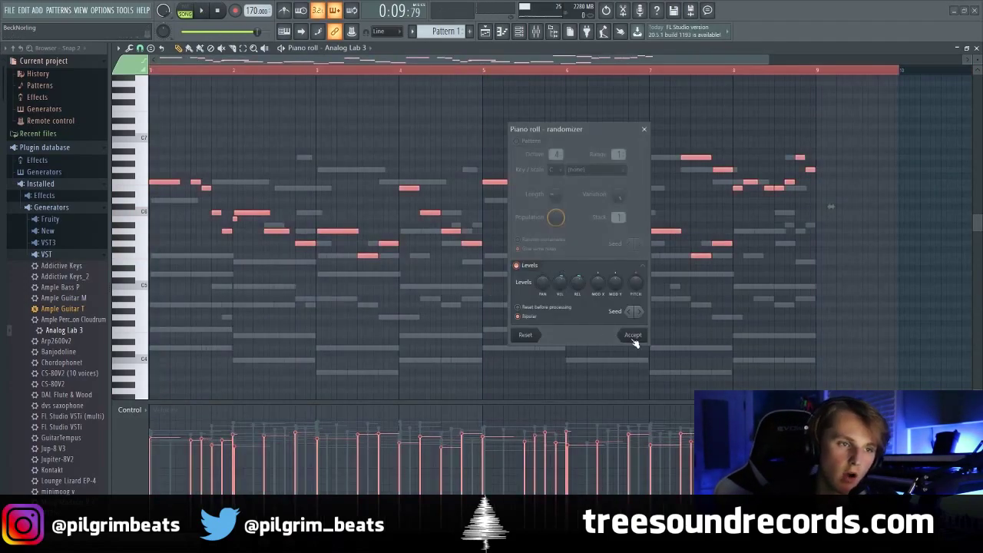
left_click(640, 338)
key("space")
left_click_drag(538, 70, 150, 73)
- Audition Analog Lab 3 piano presets on the melody, including American Jazz Studio, Sam 4 Life, Funk AD and American Large Hall
left_click(520, 32)
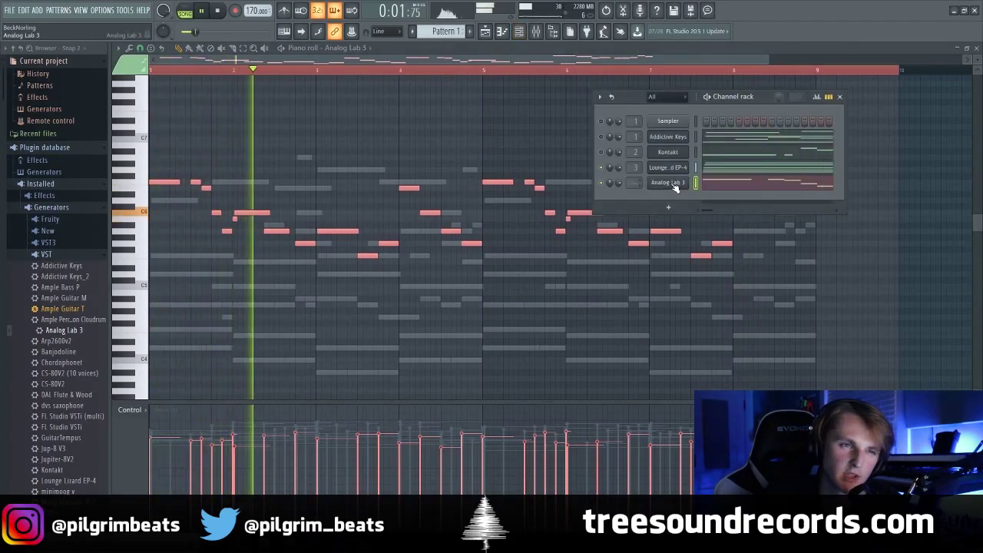
left_click(676, 184)
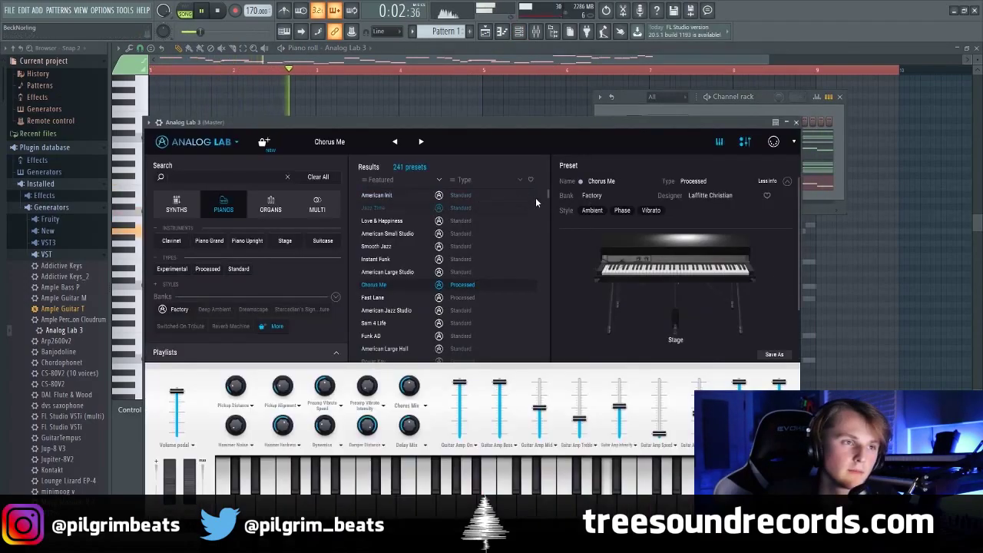
left_click(392, 322)
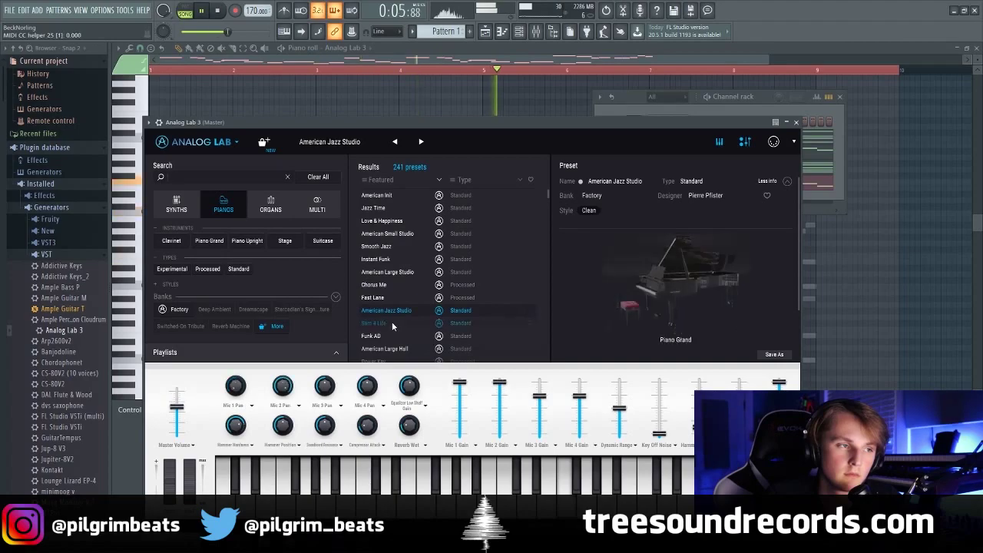
left_click(392, 323)
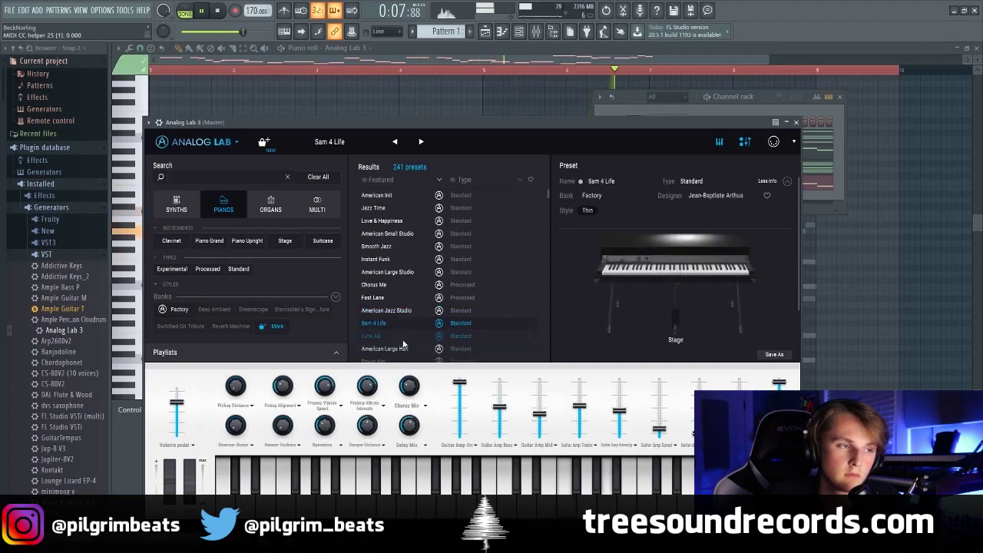
left_click(398, 335)
scroll(423, 297, "down", 3)
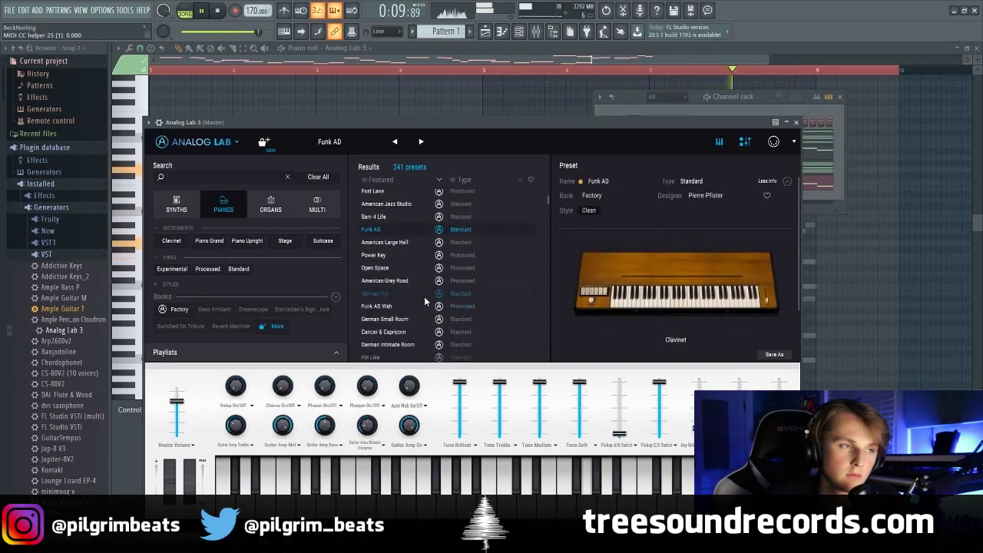
left_click(423, 241)
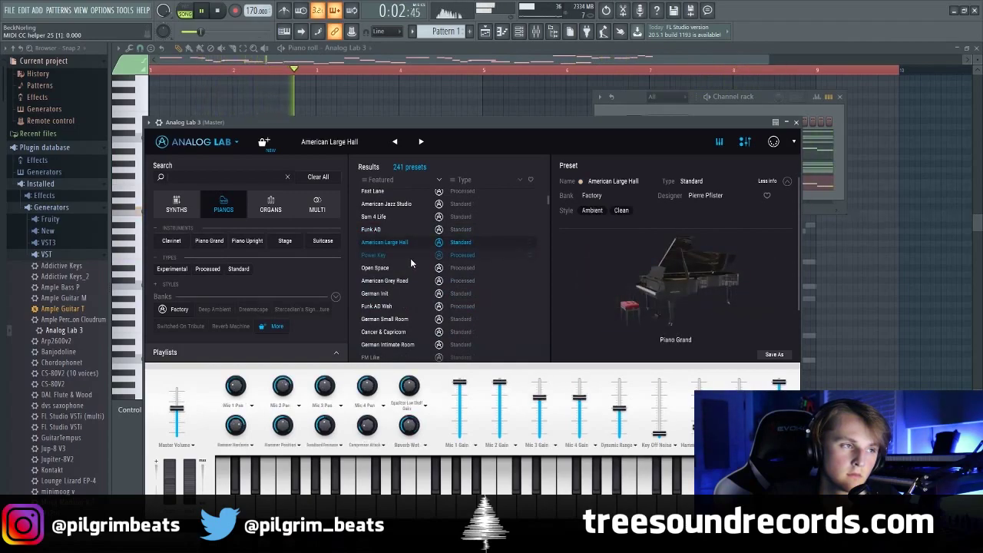
left_click(412, 267)
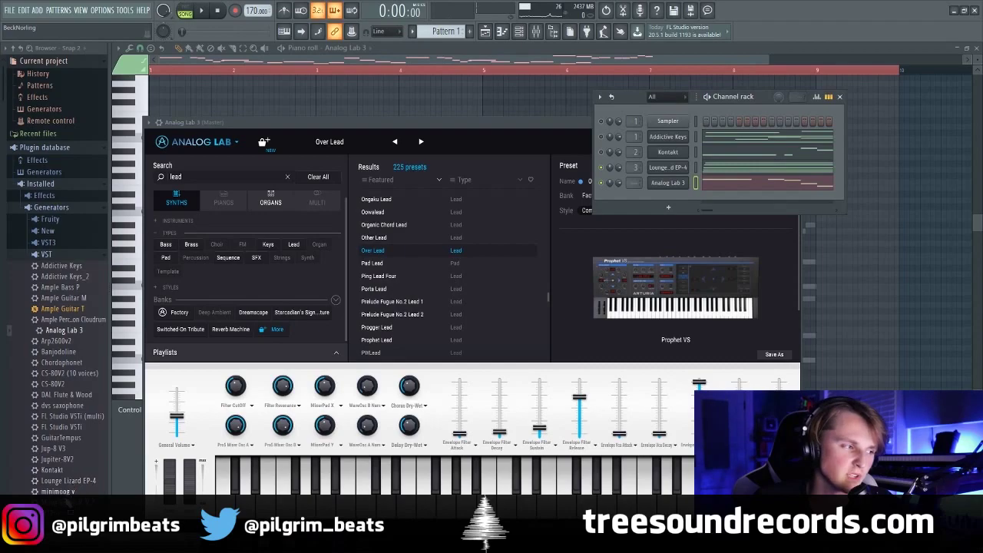
- Replace the Analog Lab 3 channel with Omnisphere and check layer C and the common effects of the BELL - USE THIS patch
left_click_drag(57, 500, 684, 187)
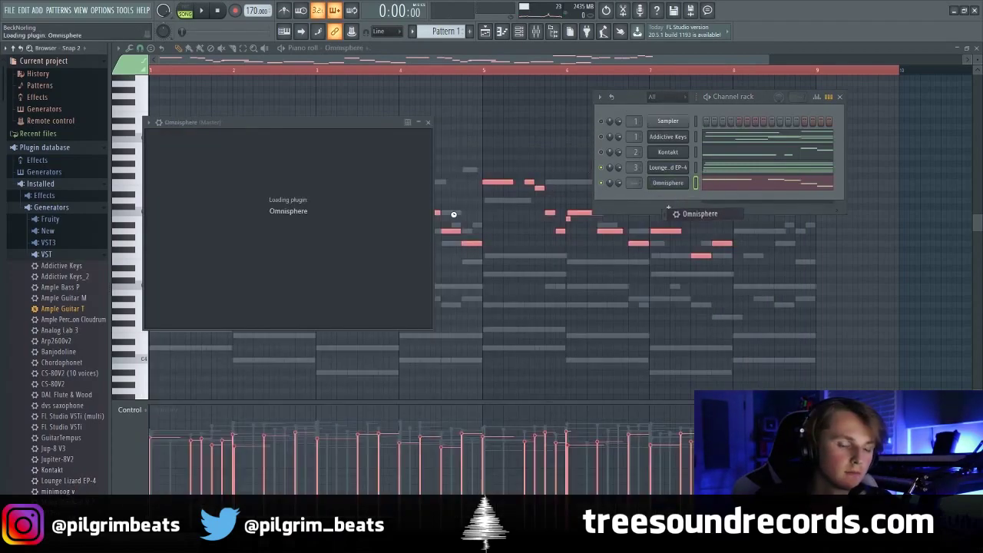
key("space")
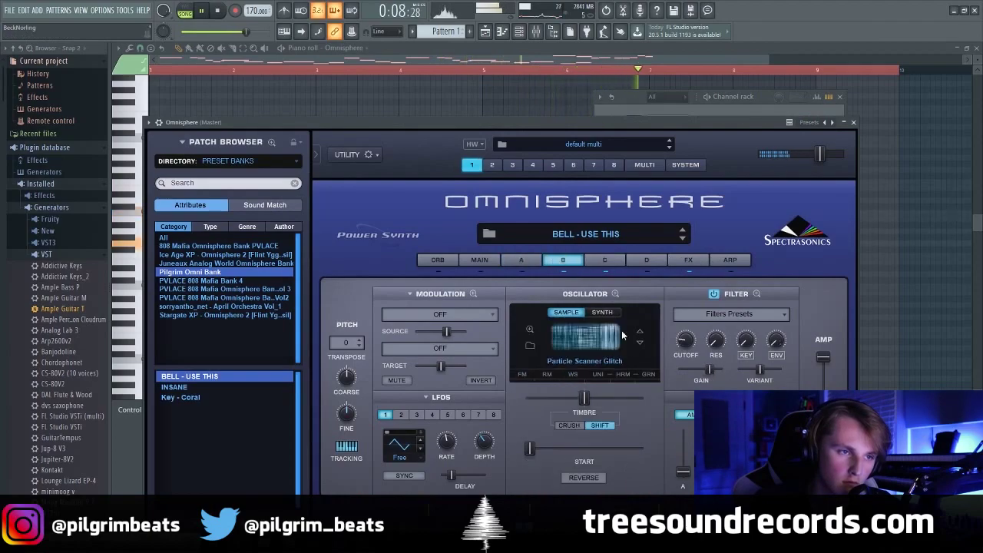
left_click(604, 261)
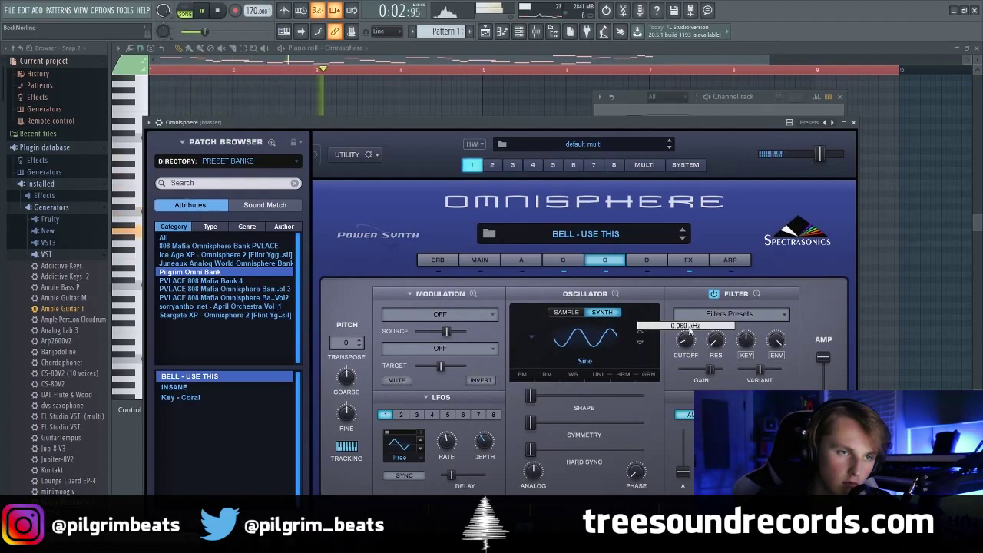
left_click(696, 260)
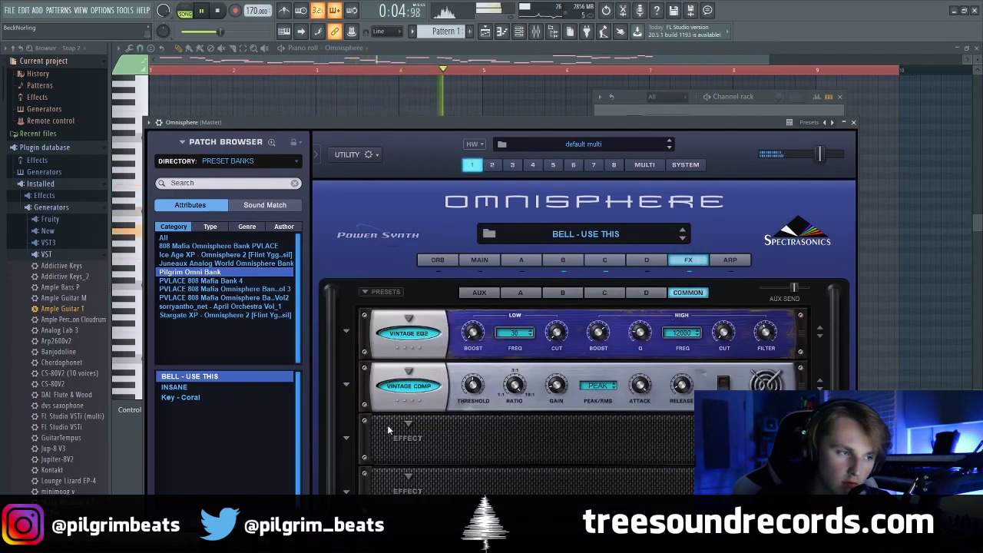
left_click(409, 383)
mouse_move(429, 443)
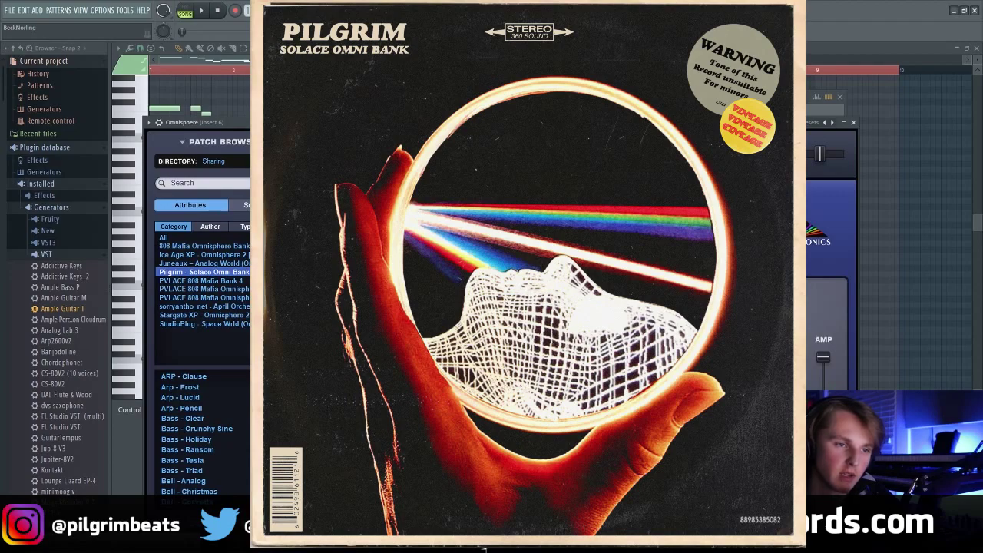
- Audition Arp - Pencil, Bass - Triad, Bell - Christmas and further bell patches from the Solace Omni Bank during playback
left_click(173, 410)
key("F6")
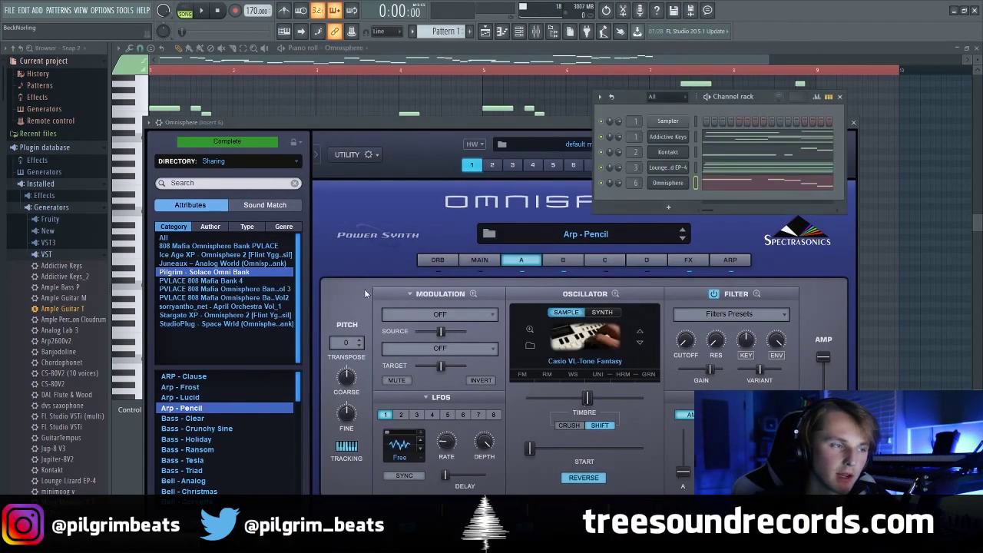
key("space")
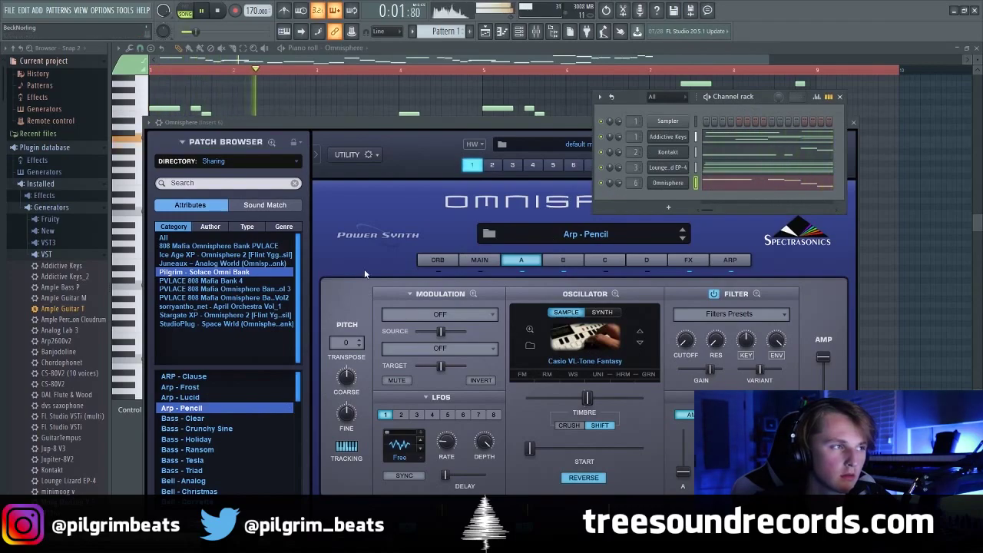
left_click(200, 477)
left_click(198, 471)
left_click(192, 491)
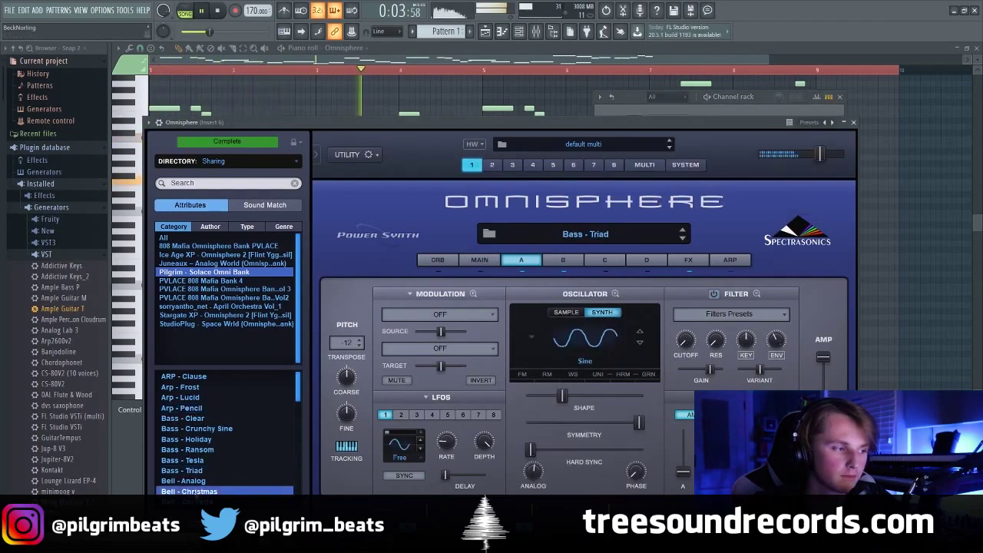
scroll(193, 500, "down", 1)
left_click(192, 504)
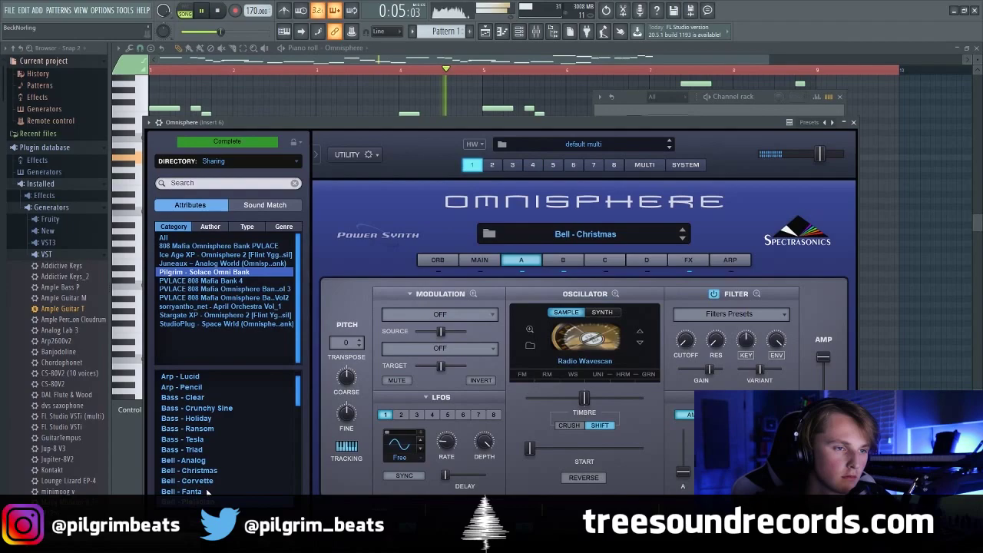
- Transpose all Omnisphere melody notes down one octave in the piano roll
left_click(753, 109)
left_click(729, 182)
left_click(729, 182)
key("ctrl+a")
scroll(728, 182, "up", 2)
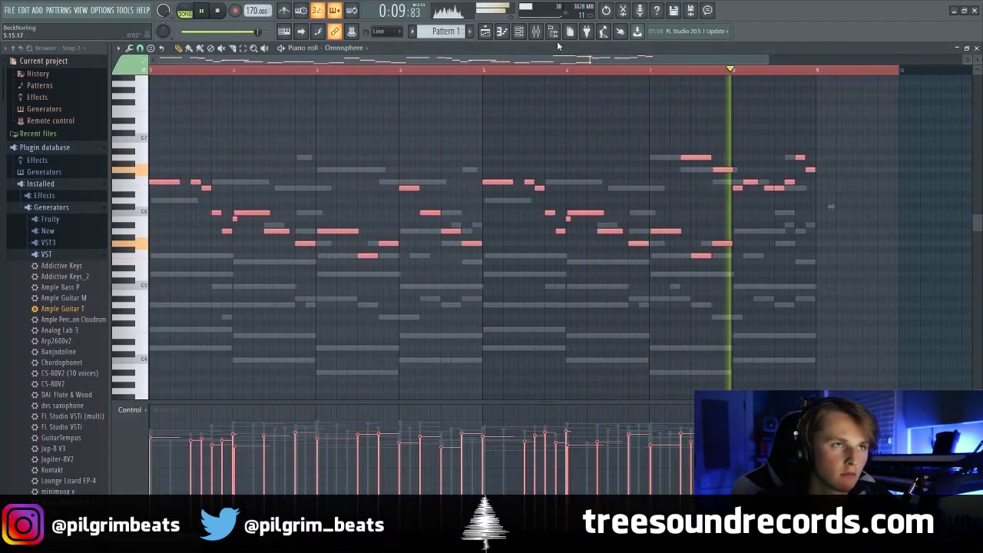
- Try further Solace Omni Bank patches on the Omnisphere channel and lower the fader of mixer insert 6
left_click(520, 32)
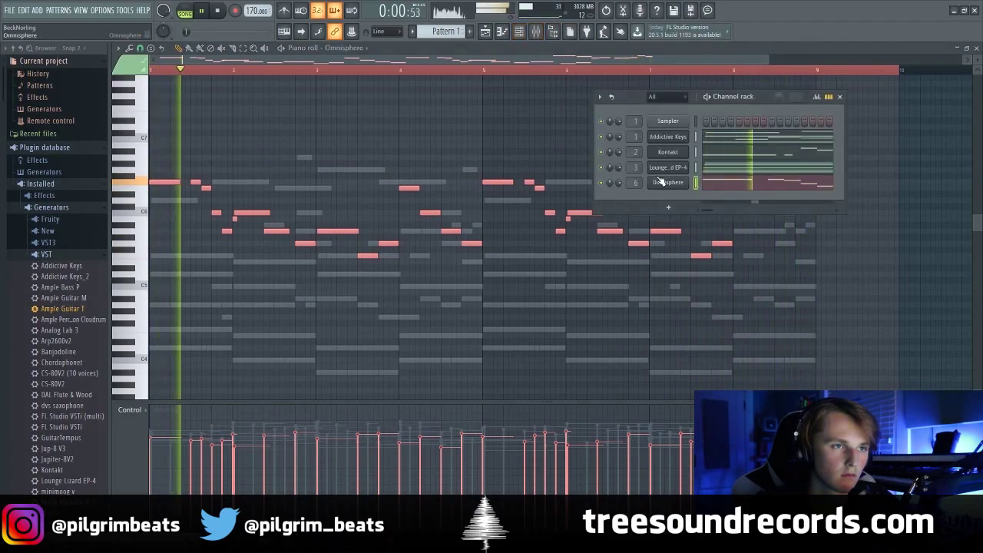
left_click(663, 182)
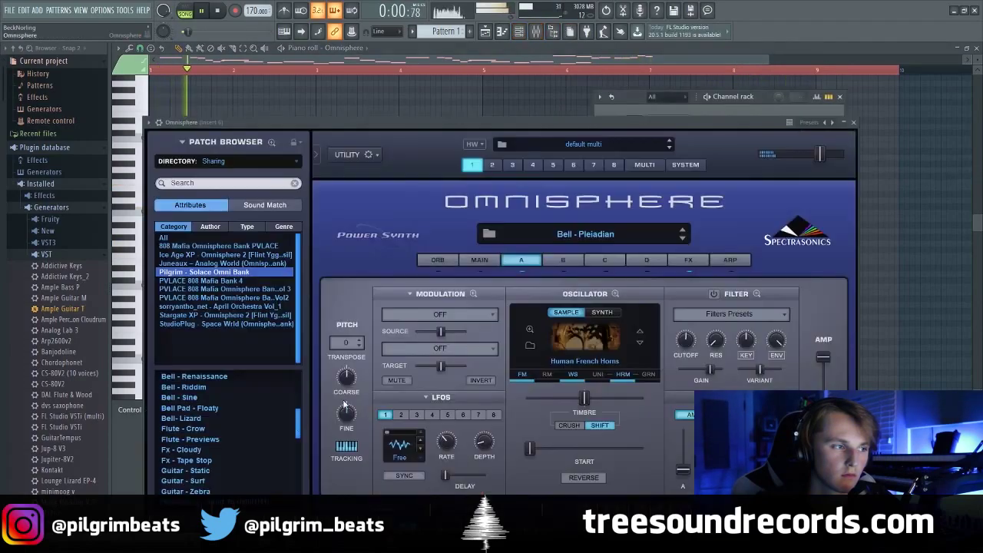
left_click(189, 401)
left_click(192, 471)
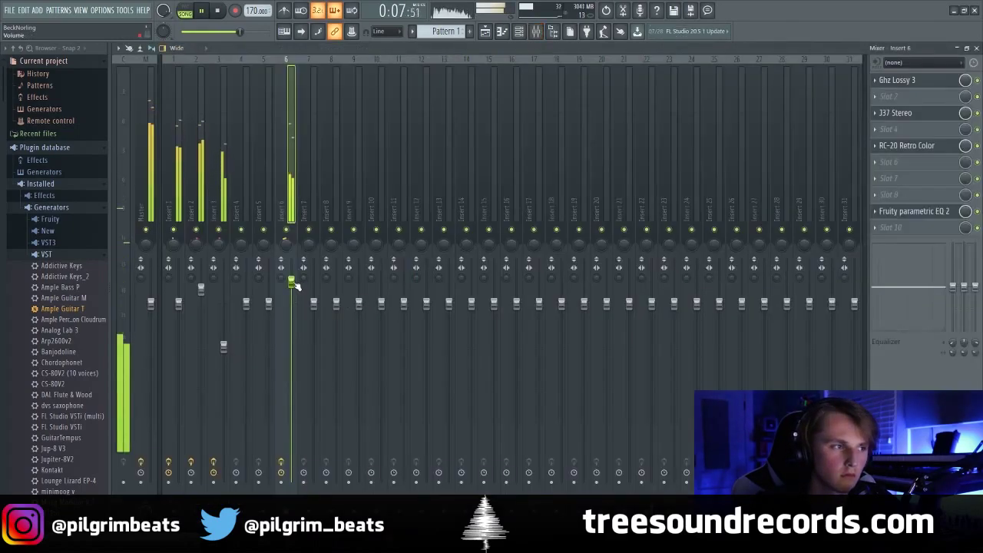
left_click_drag(291, 281, 291, 314)
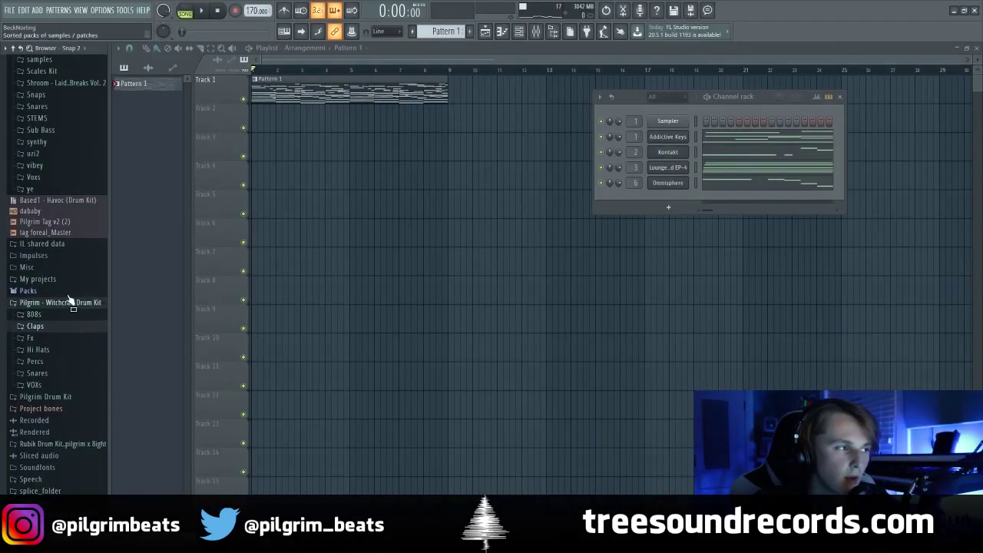
- Add the mix (clap) sample from the Witchcraft Drum Kit's Claps folder as a new channel
left_click(69, 330)
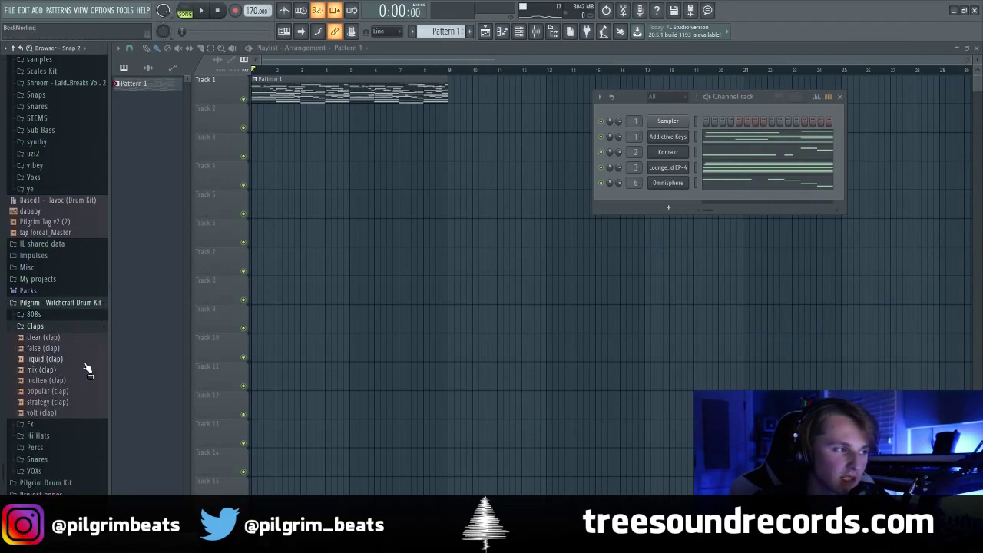
left_click(69, 371)
key("space")
left_click_drag(69, 378, 668, 200)
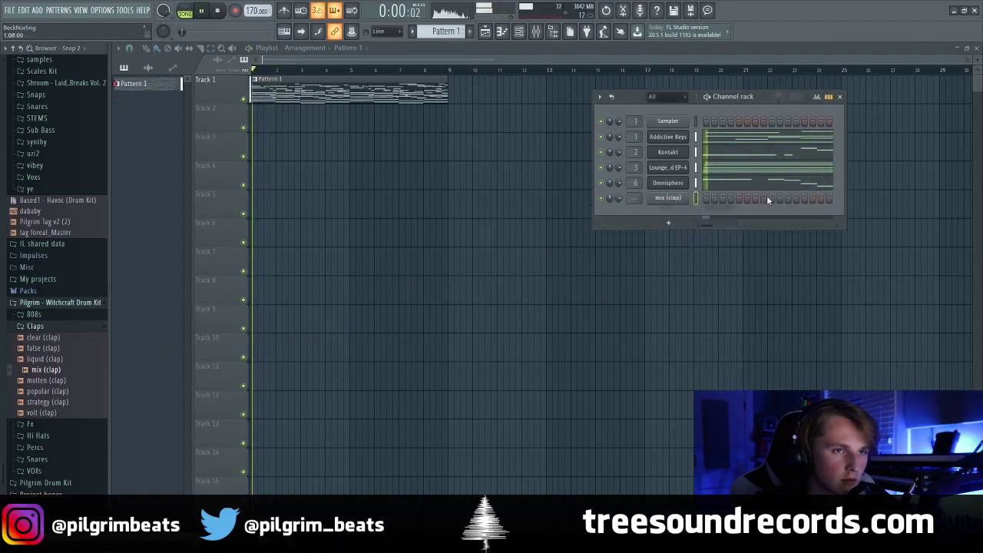
- Place a C5 clap hit on beat 3 of bar 1 in the clap's piano roll and select bar 1
left_click(668, 198)
left_click(268, 284)
right_click(673, 199)
left_click(706, 199)
left_click_drag(152, 71, 235, 70)
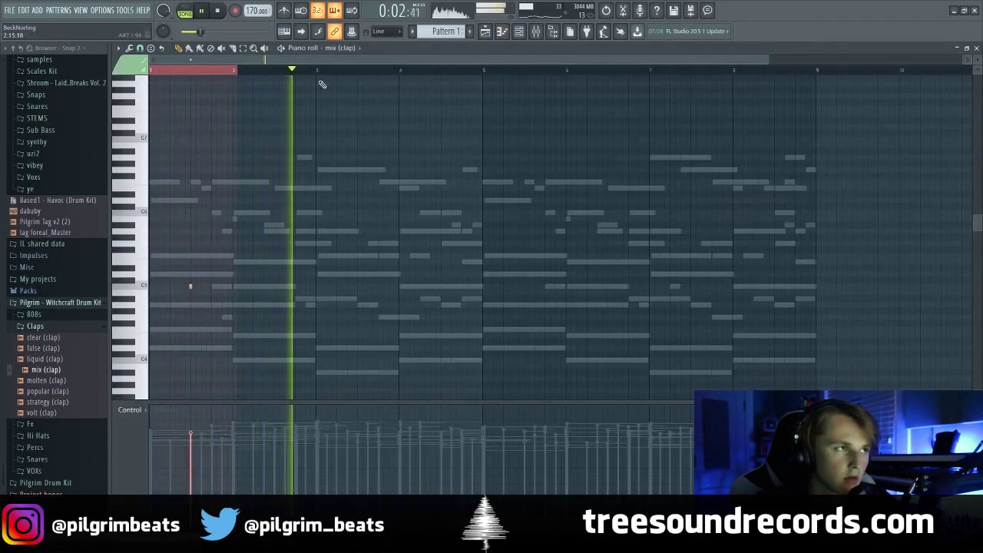
- Repeat the clap bar through bar 8 and lower all clap notes by one semitone
key("ctrl+b")
key("ctrl+b")
key("ctrl+b")
key("ctrl+b")
key("ctrl+b")
key("ctrl+b")
key("ctrl+b")
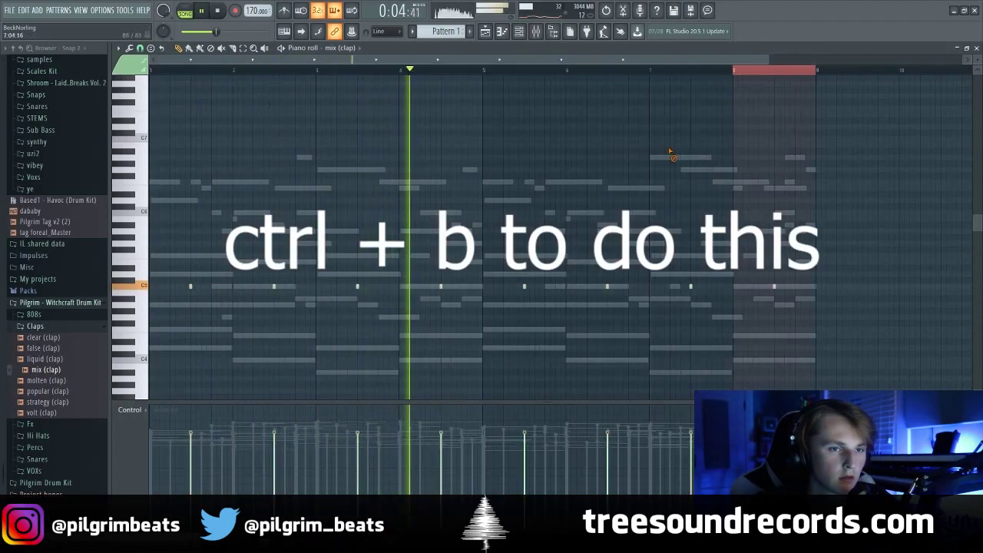
key("ctrl+a")
key("Down")
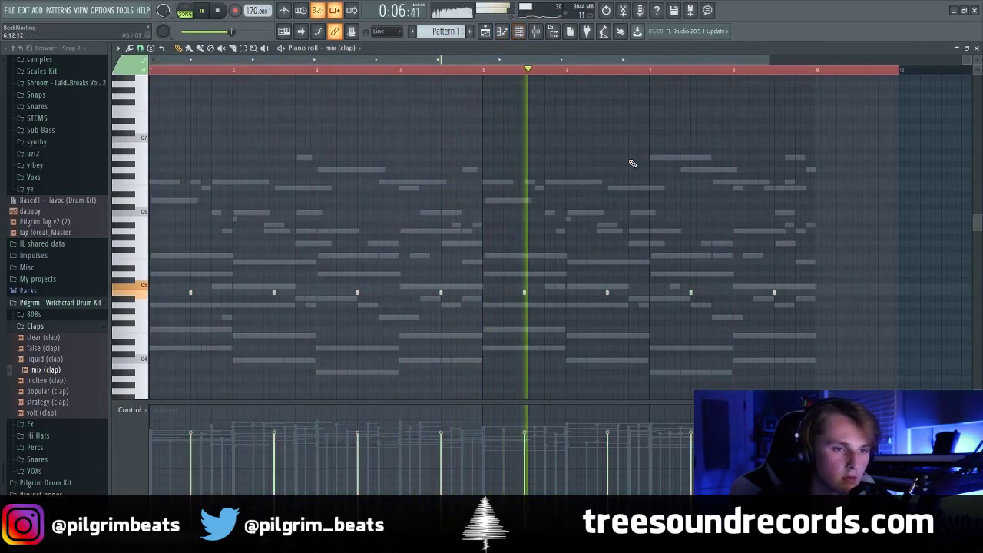
- Route the clap channel to mixer insert 4 and lower that insert's fader slightly
key("F6")
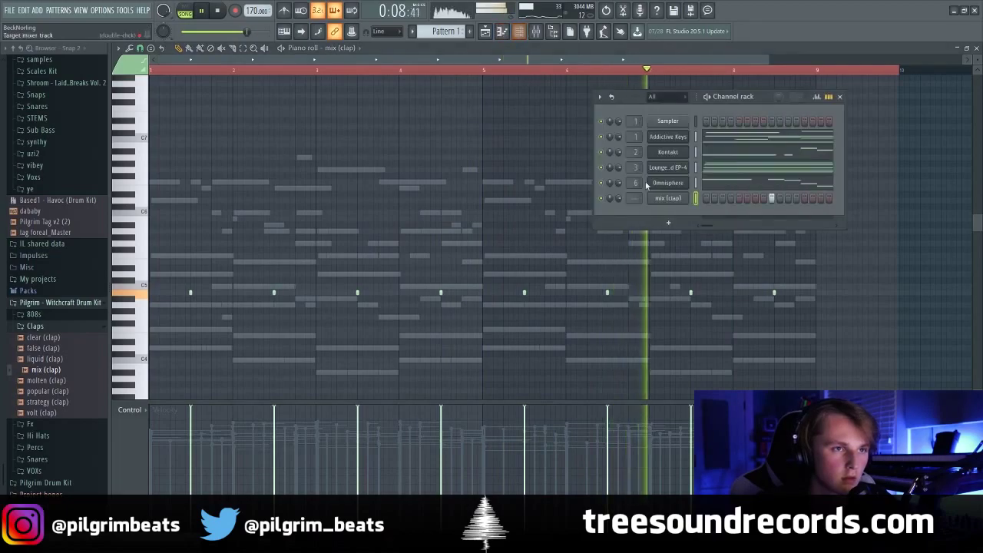
left_click(669, 199)
key("F9")
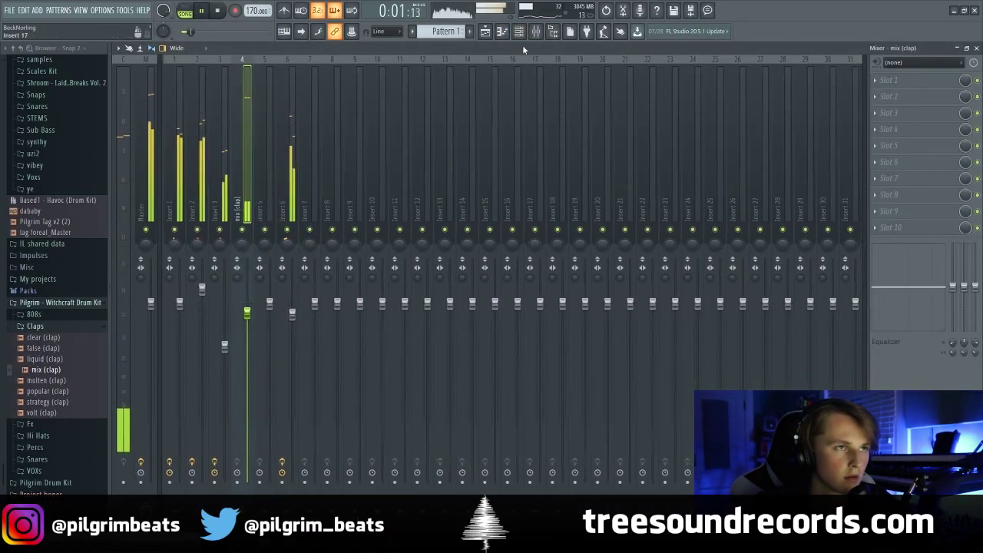
- Replace the mix (clap) sample with clear (clap) on its channel and open the channel's miscellaneous settings during playback
key("F6")
key("space")
left_click(62, 338)
left_click_drag(66, 343, 668, 198)
key("space")
left_click(667, 199)
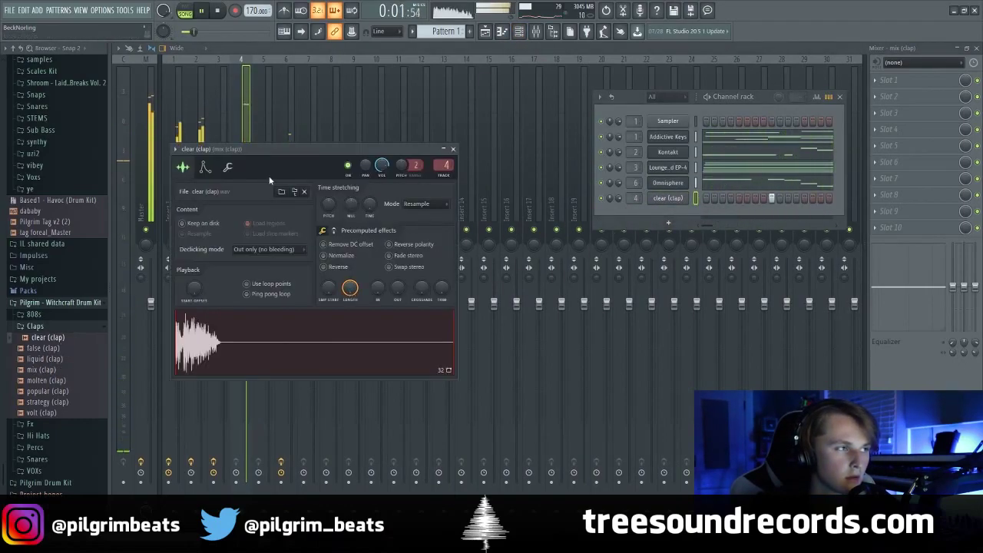
left_click(228, 167)
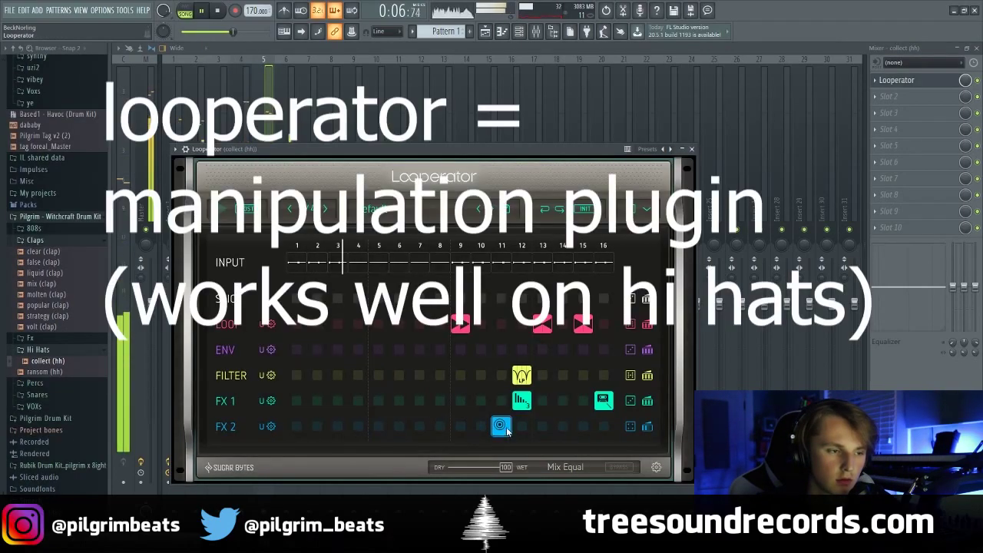
- Clear Looperator's filter and FX cells and the loops on steps 13 and 15, and add a loop on step 16
right_click(506, 430)
right_click(514, 373)
right_click(519, 399)
right_click(580, 327)
right_click(604, 398)
left_click(604, 327)
left_click(580, 362)
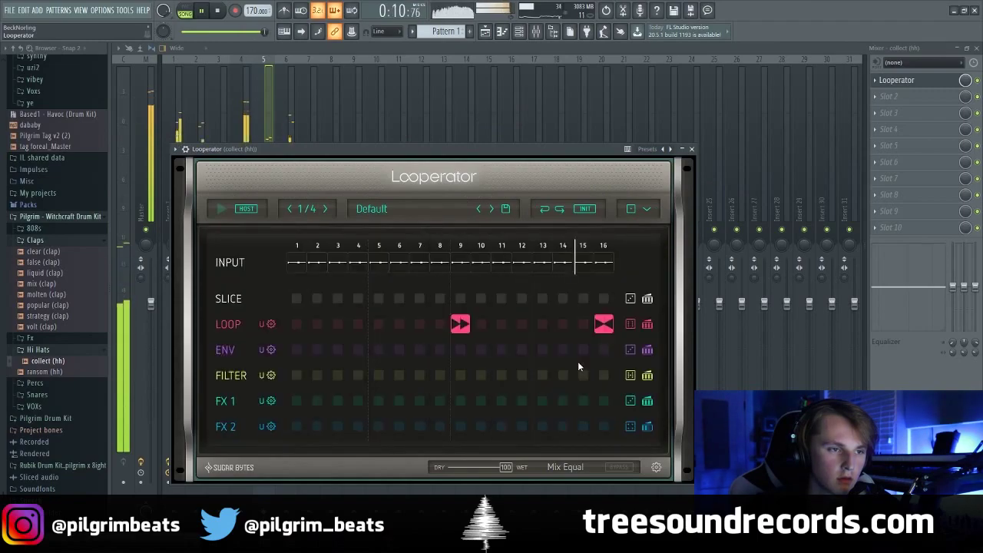
- Add a FWD REV FWD REV loop on step 1 of Looperator's Loop row and restart playback
key("space")
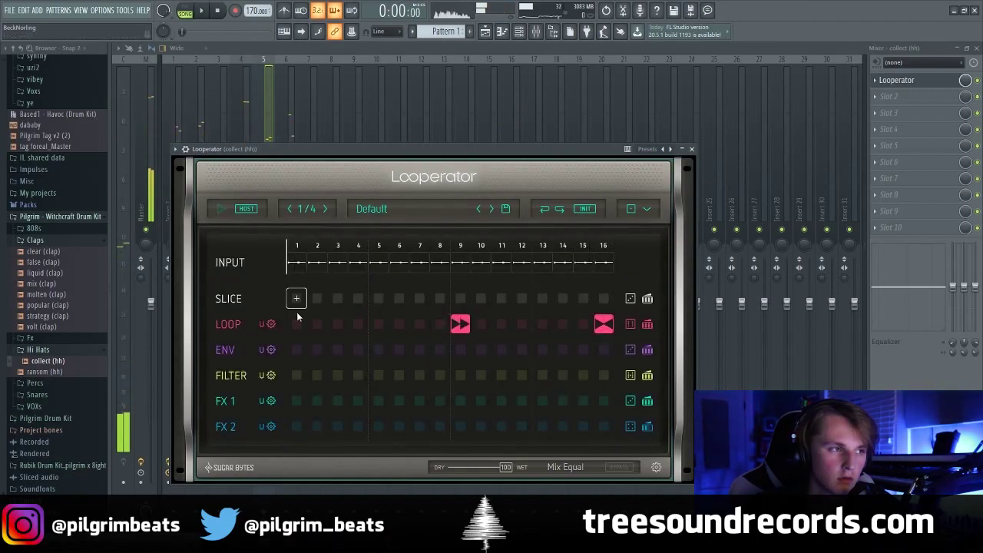
left_click(297, 323)
left_click(289, 350)
key("space")
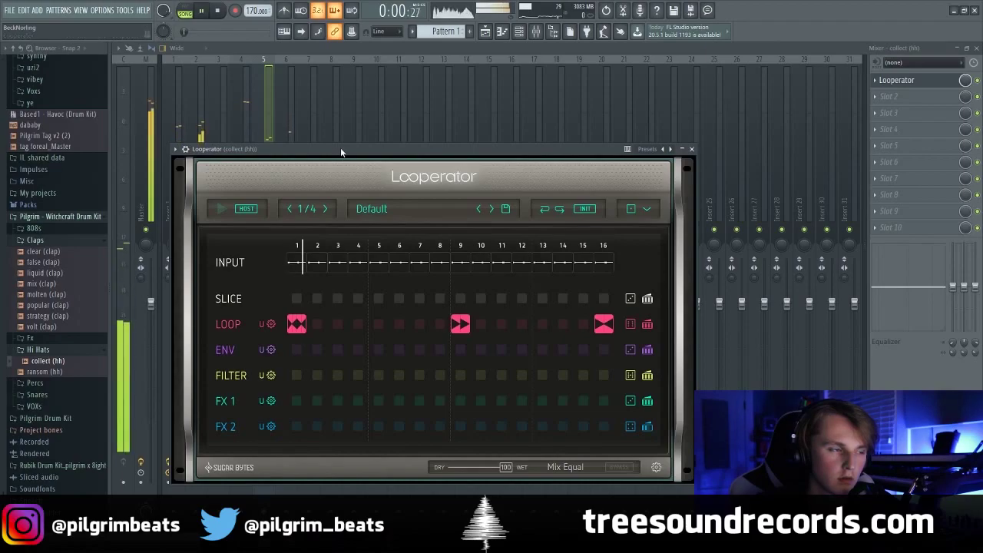
- Try a triple-forward pattern for the loop on step 9 and change it to Loop x6
left_click(480, 325)
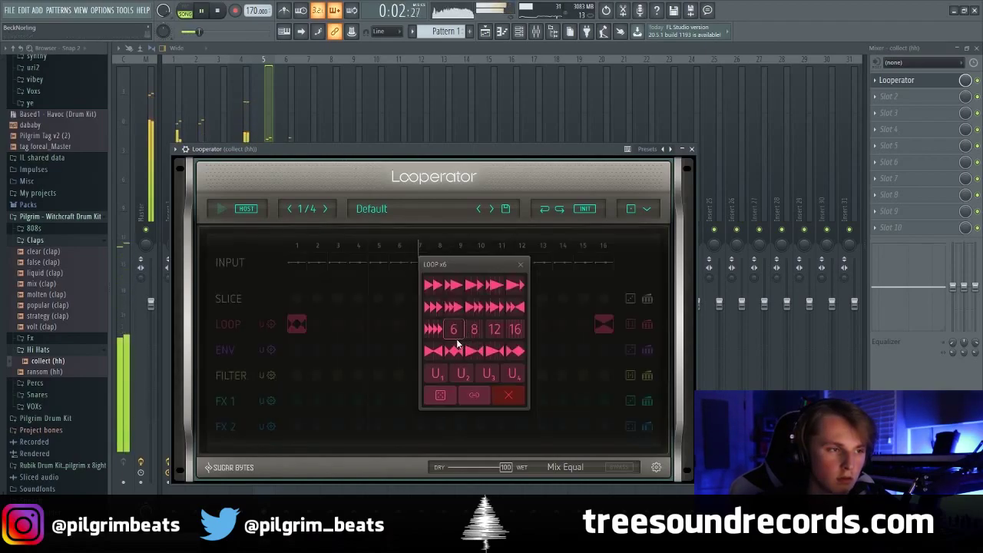
left_click(431, 309)
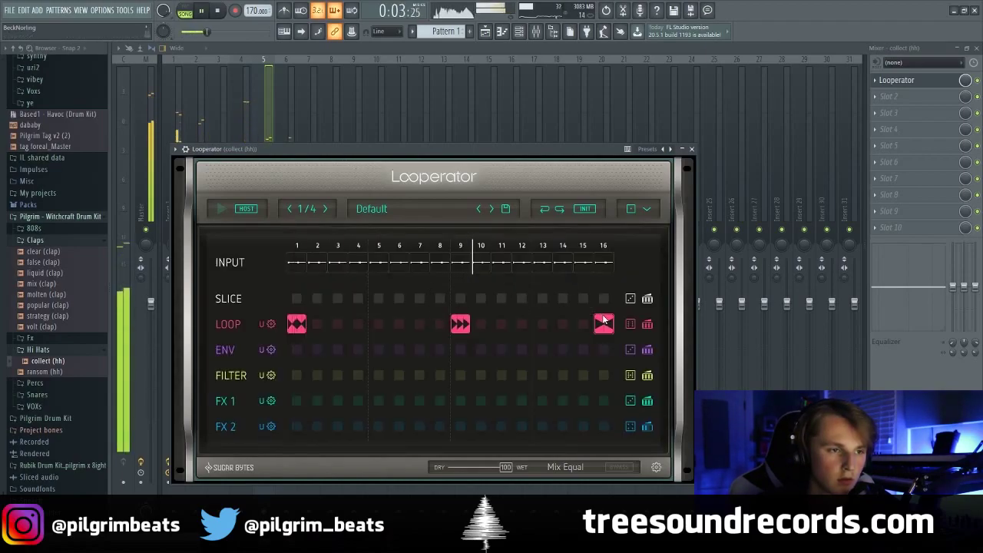
left_click(461, 325)
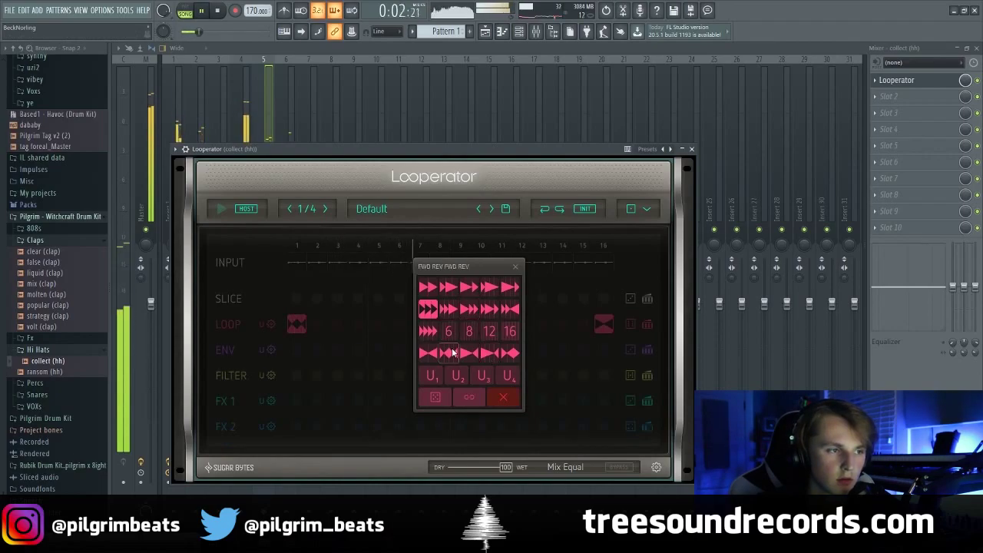
left_click(448, 331)
- Try alternative forward and reverse patterns for the loop on step 16 during playback
left_click(604, 324)
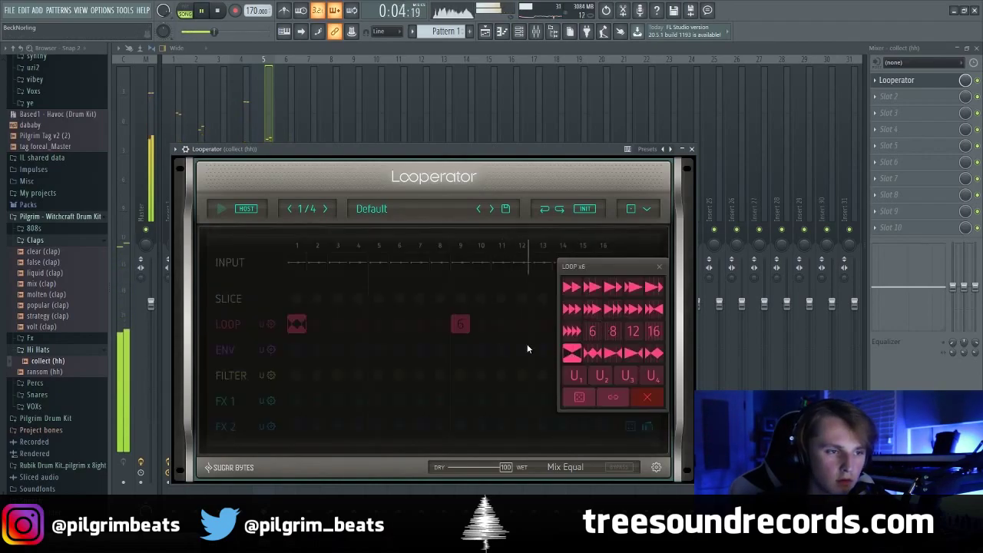
left_click(596, 353)
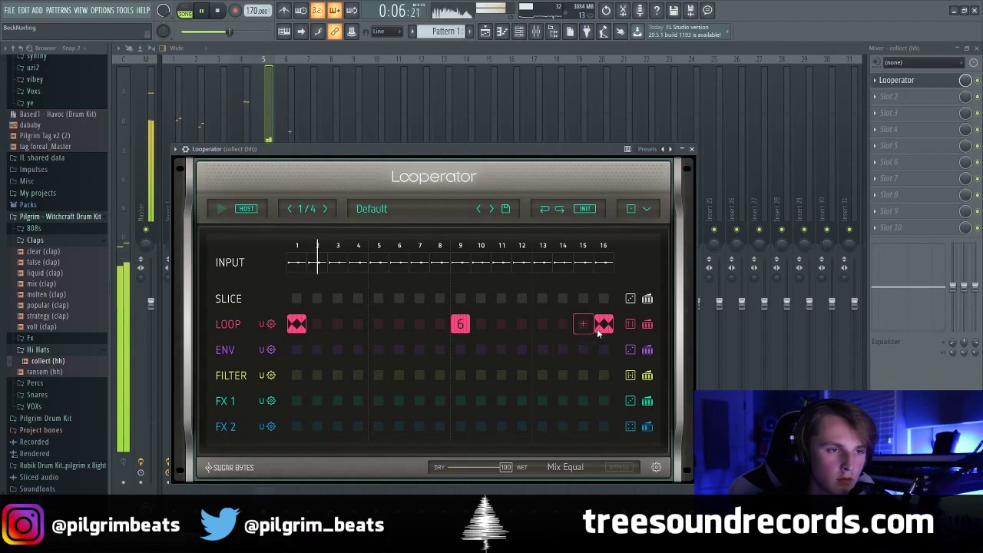
left_click(605, 326)
left_click(575, 362)
- Replace the step 16 loop with a forward-reverse loop on step 15 and add an FX 2 effect on step 9
right_click(600, 325)
left_click(584, 325)
left_click(550, 356)
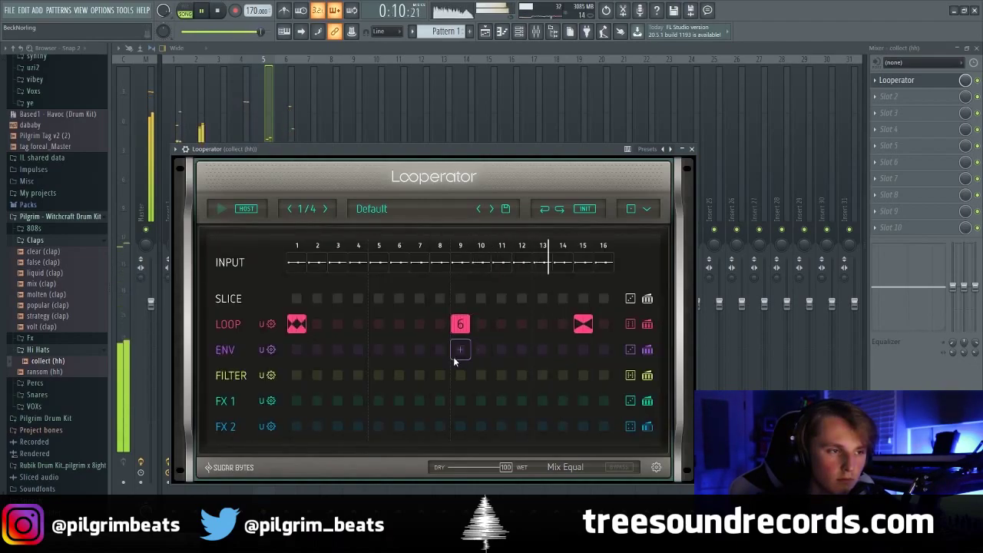
left_click(454, 353)
left_click(506, 393)
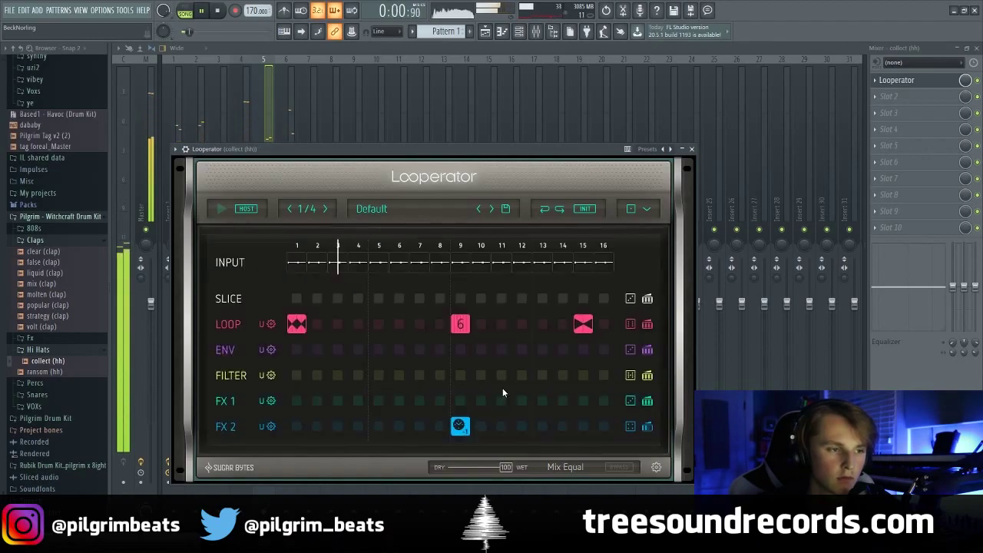
- Audition several loop patterns on step 15 during playback and settle on one of the forward loops
left_click(583, 326)
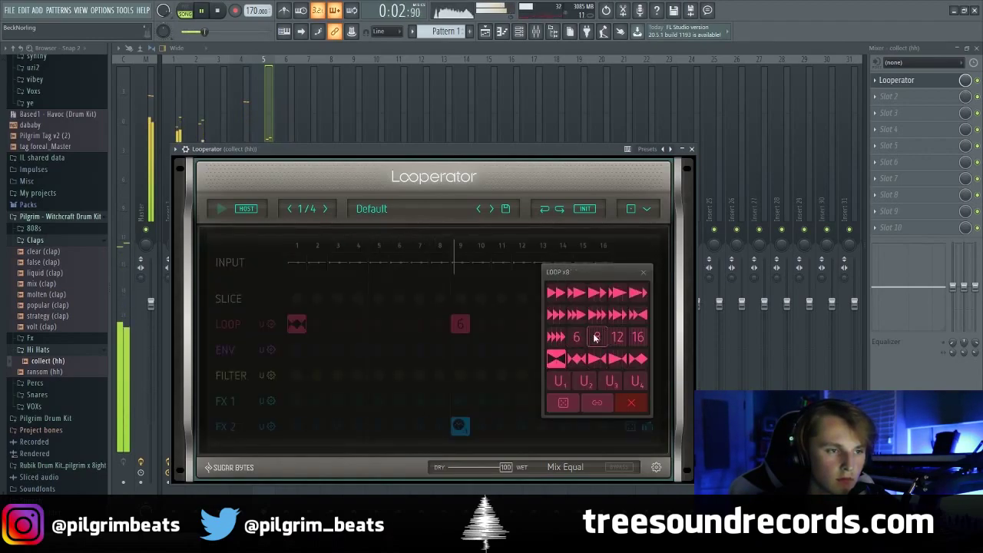
left_click(557, 323)
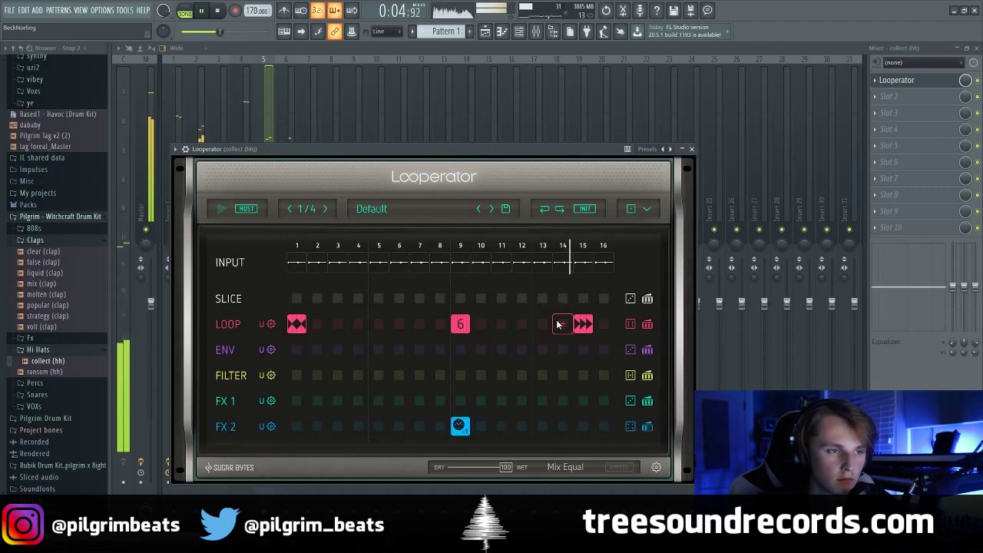
left_click(583, 323)
left_click(553, 329)
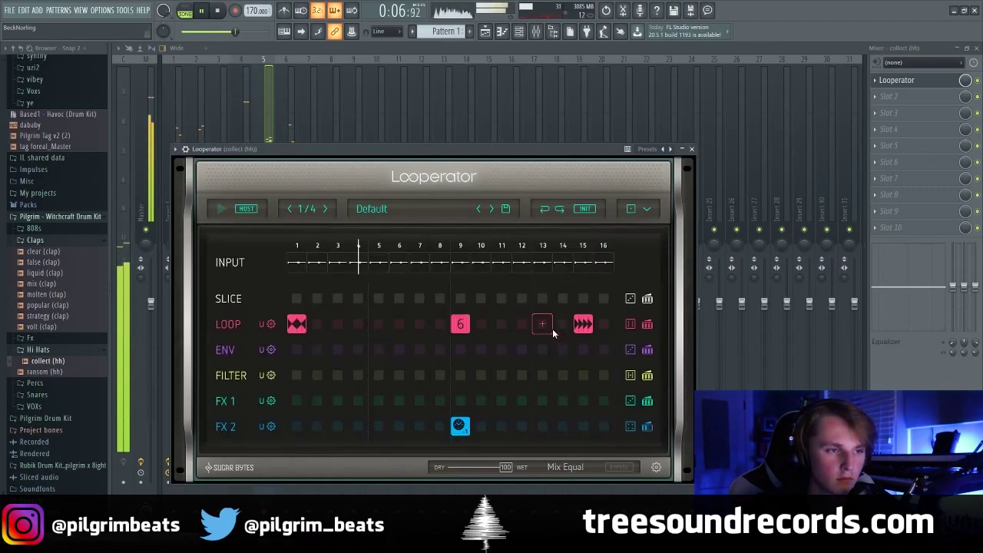
left_click(580, 324)
left_click(464, 296)
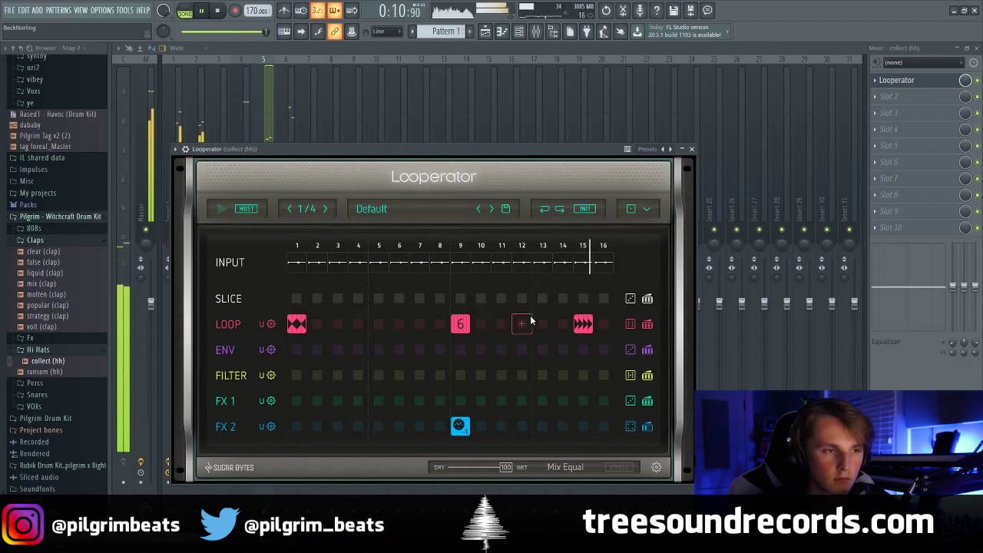
left_click(584, 324)
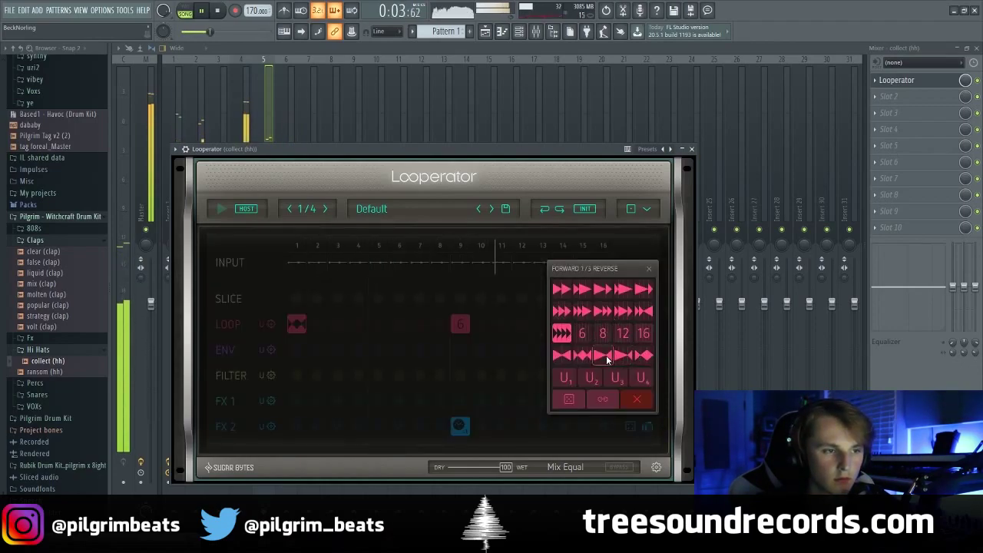
left_click(616, 284)
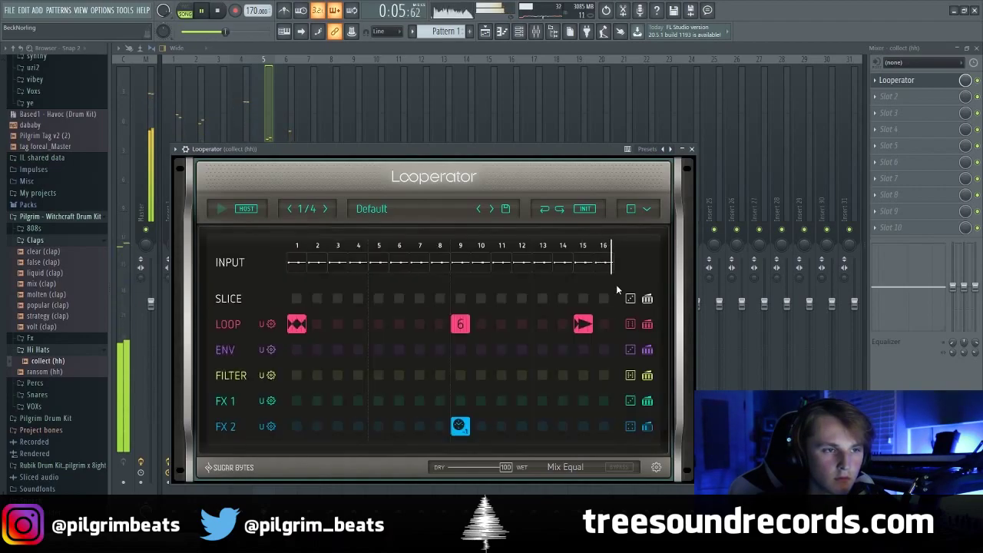
left_click(584, 324)
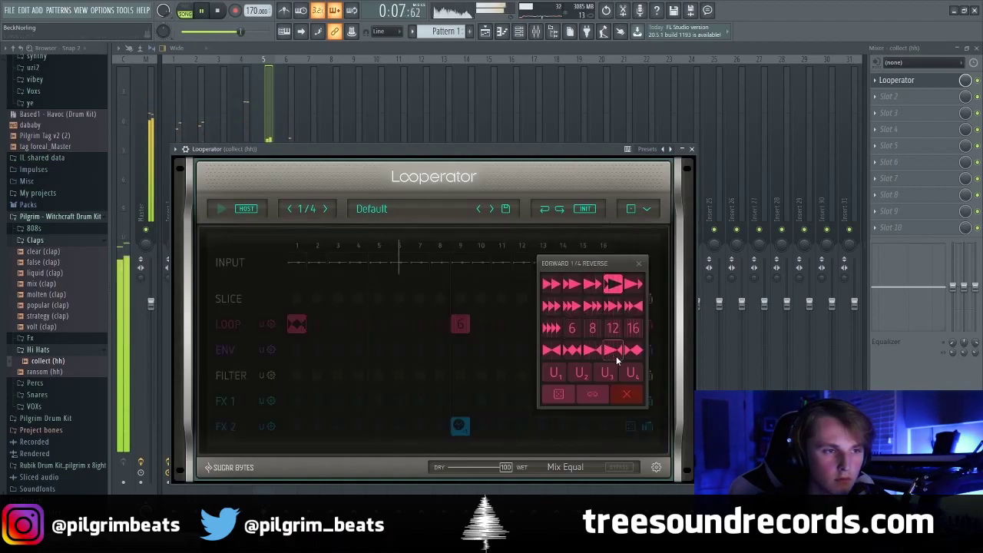
left_click(577, 284)
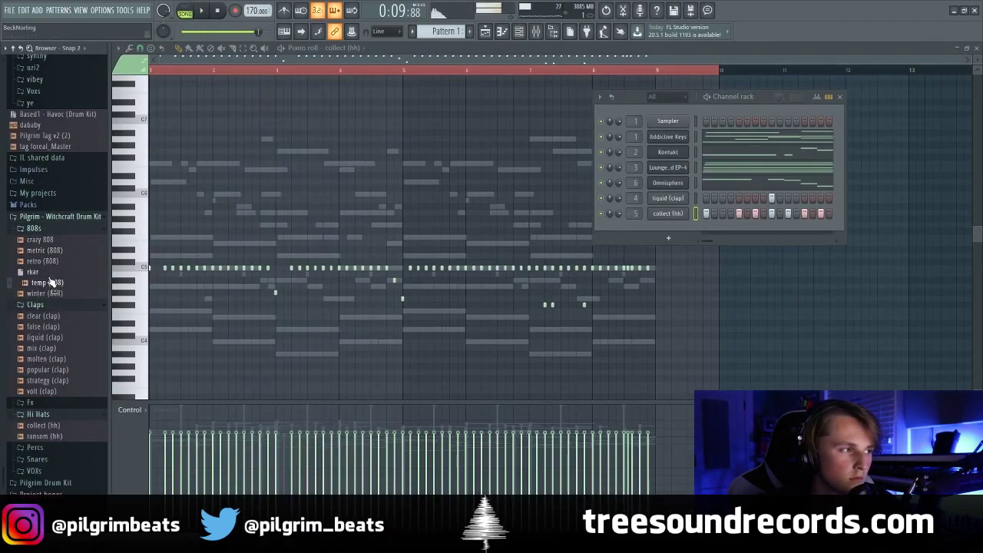
- Open the bass line in the temp (808) channel's piano roll and move the C5 note to beat 2 of bar 2
left_click_drag(713, 223, 713, 224)
left_click(679, 230)
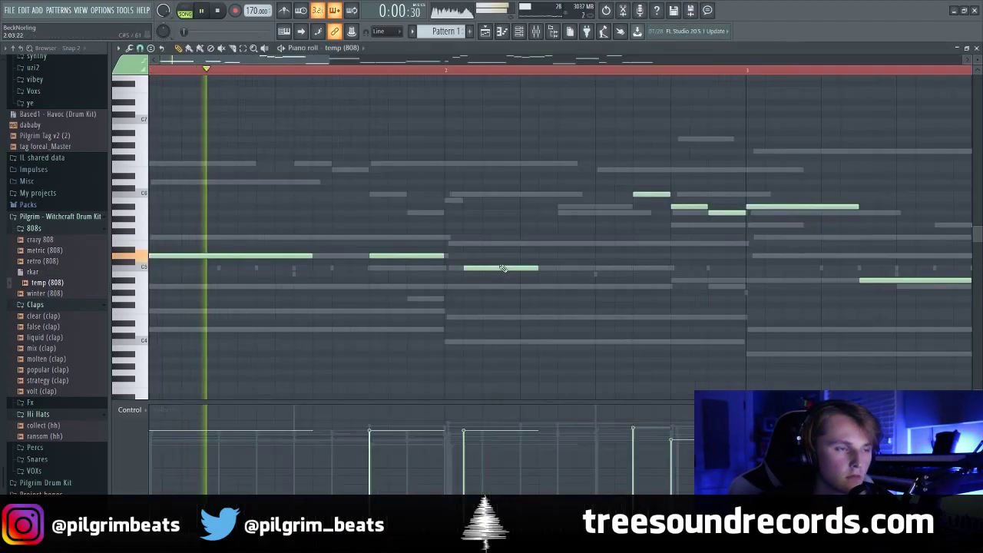
right_click(504, 267)
left_click(523, 268)
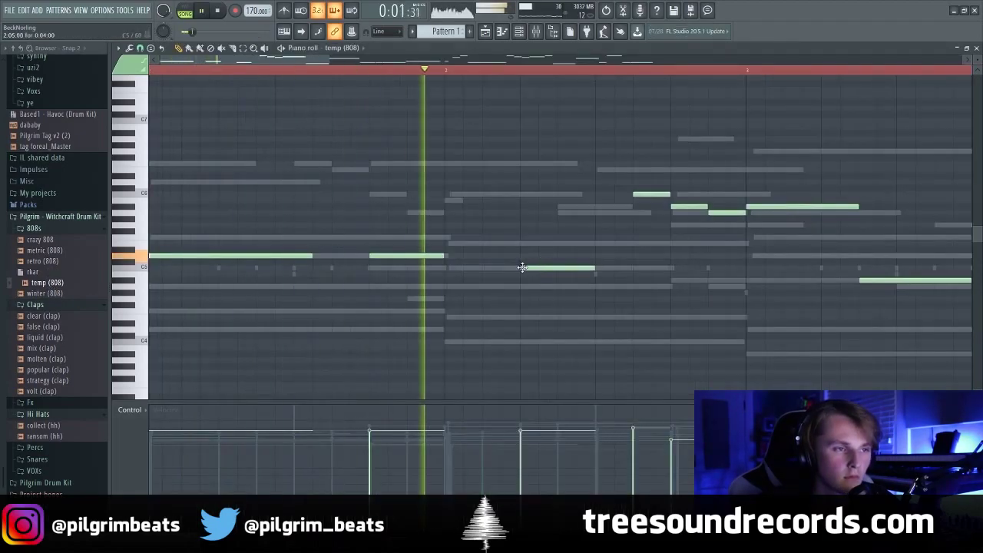
- Delete the high notes ending bar 2 and the two long notes in bar 3, and add a second C5 note in bar 2
right_click(651, 194)
right_click(690, 207)
right_click(726, 213)
left_click(639, 268)
right_click(753, 206)
scroll(714, 229, "down", 4)
right_click(719, 224)
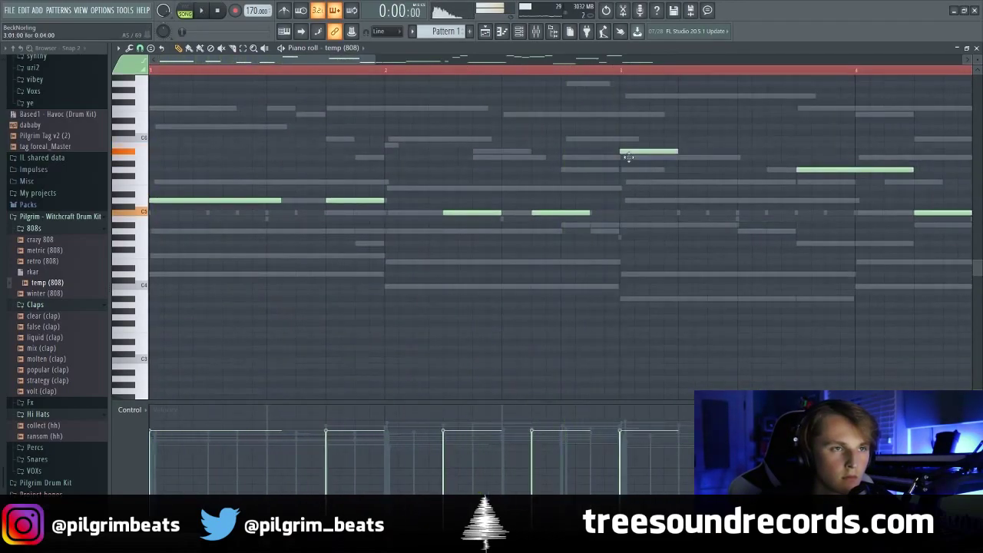
- Transpose all temp (808) notes up one octave with playback running
key("space")
scroll(597, 162, "down", 2)
key("ctrl+a")
key("ctrl+Up")
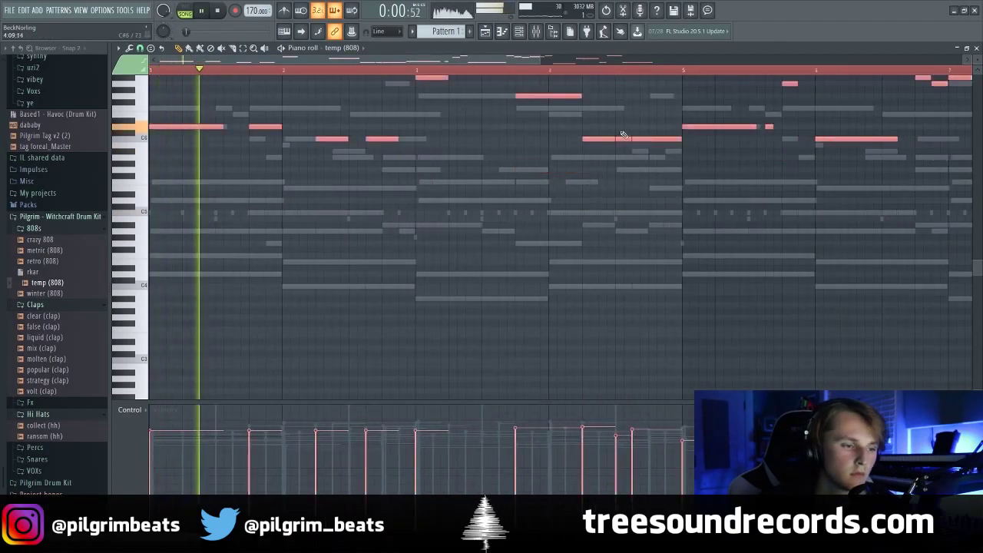
- Deselect the temp (808) notes and raise their velocities to maximum across the pattern
scroll(599, 177, "up", 5)
scroll(615, 308, "down", 3)
key("ctrl+d")
left_click_drag(668, 407, 146, 407)
- Rework bars 3 and 4 of the 808 line with additional four-step A#6 and A6 notes
scroll(128, 90, "up", 2)
scroll(511, 167, "up", 4, "ctrl")
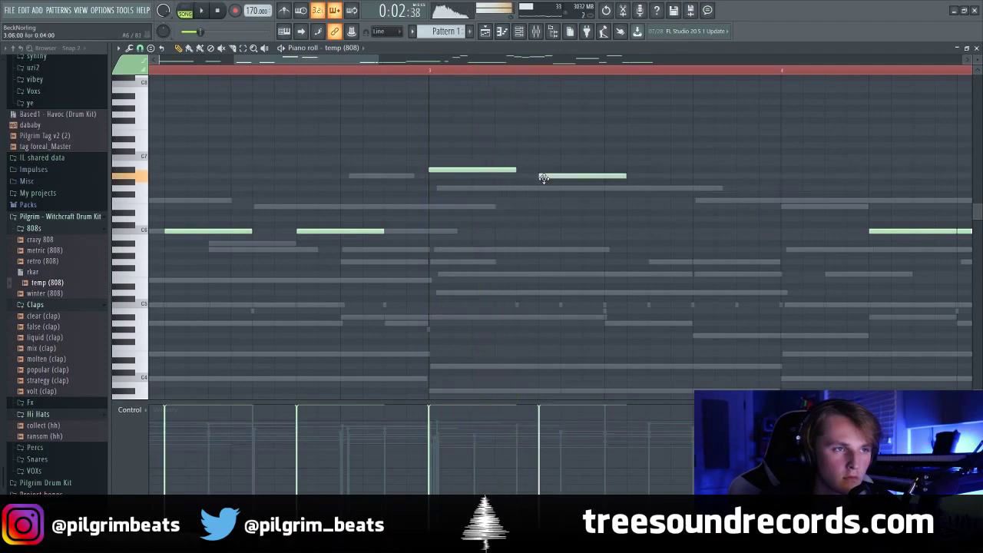
left_click_drag(544, 168, 633, 176)
scroll(621, 180, "down", 2)
left_click(504, 64)
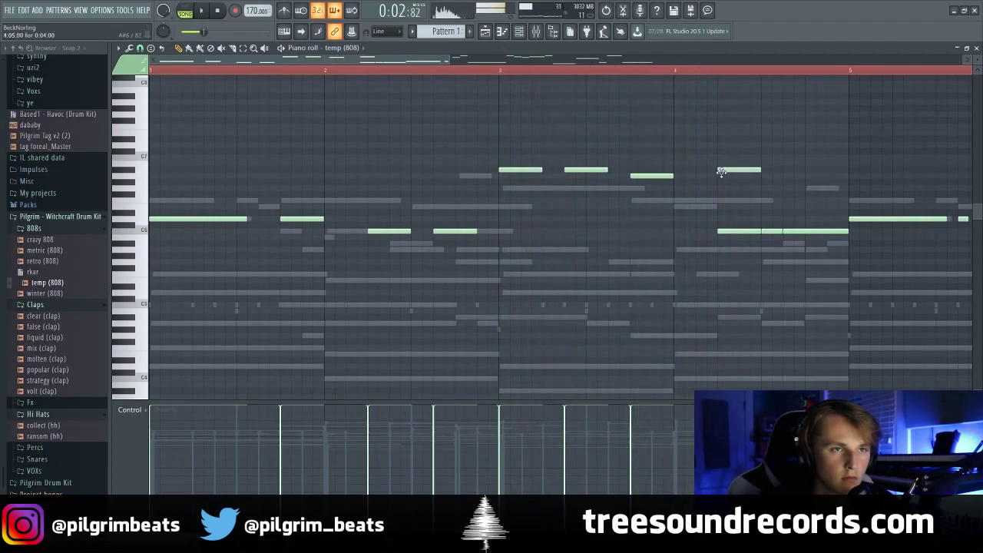
scroll(538, 158, "down", 3, "ctrl")
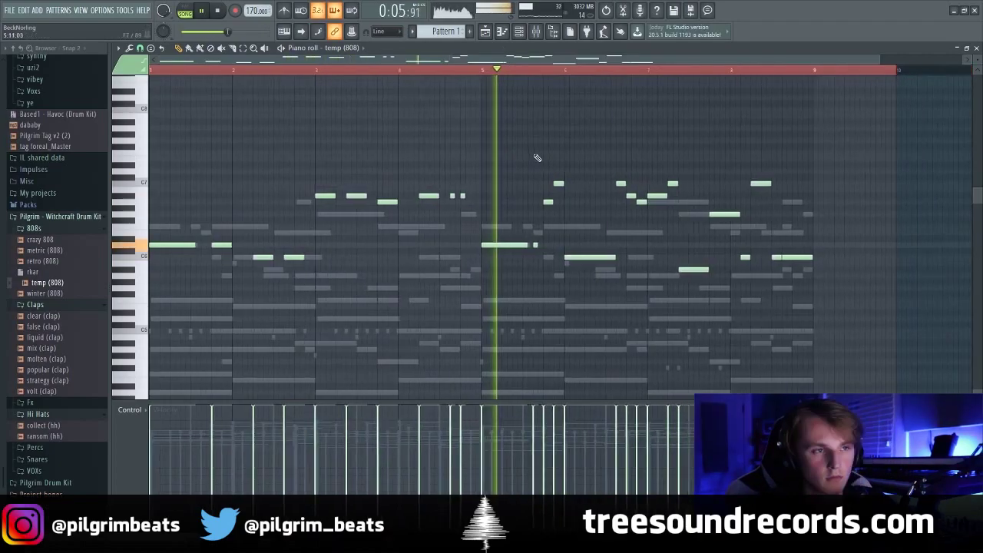
- Remove the C7 note at the end of bar 5 and extend the phrase with repeated A6 notes
scroll(560, 204, "up", 4, "ctrl")
left_click(191, 72)
right_click(458, 202)
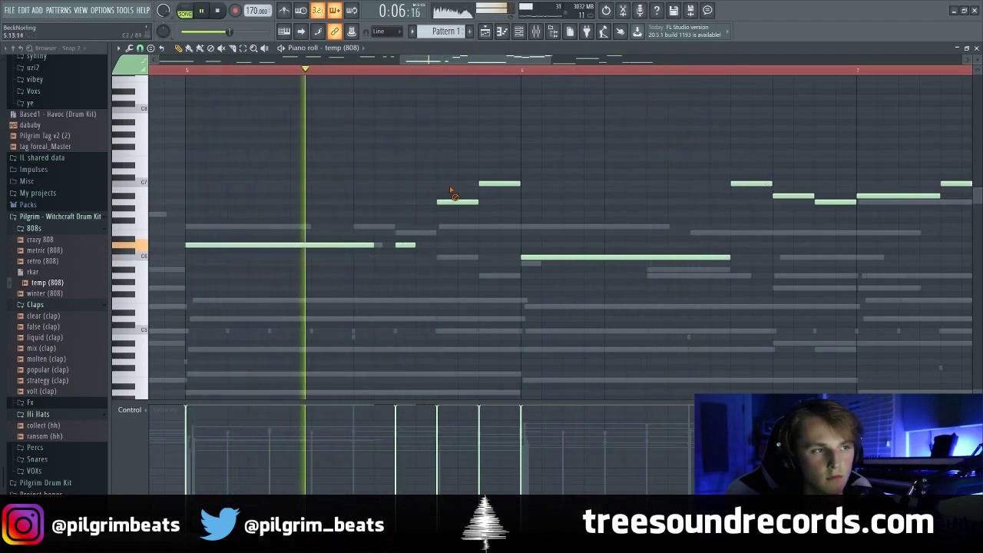
left_click_drag(503, 187, 468, 211)
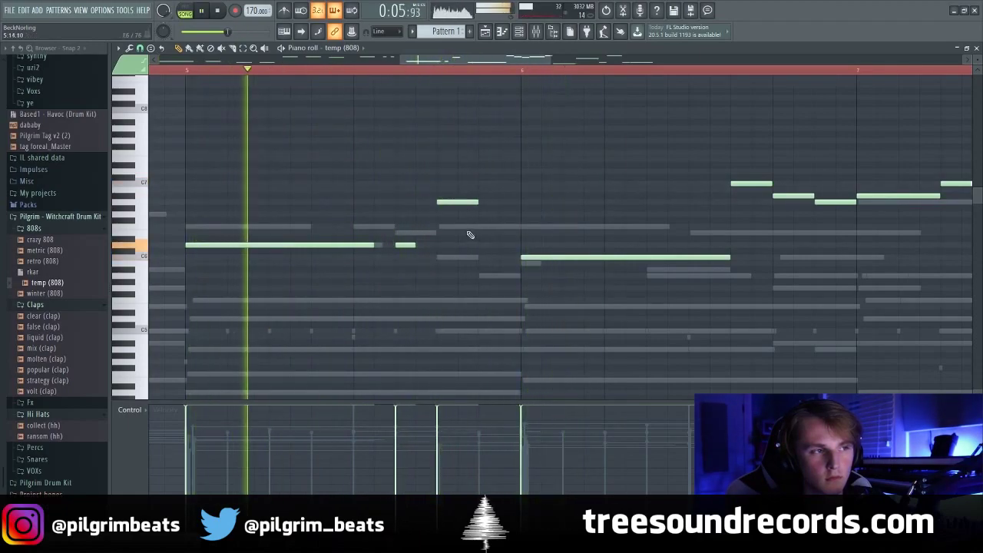
- Delete the high 808 notes at the end of bar 6 and the start of bar 7
scroll(496, 232, "down", 3)
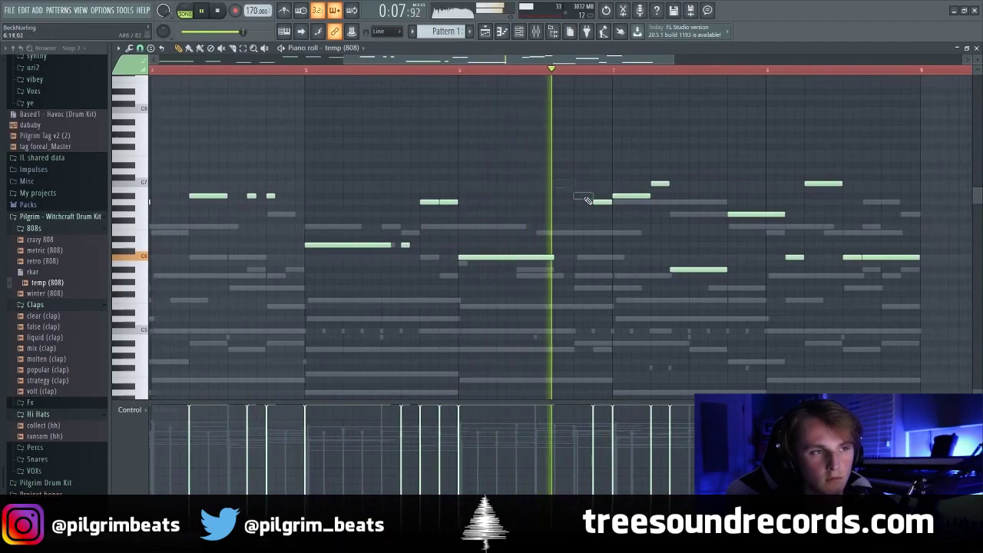
left_click(466, 70)
right_click(603, 202)
right_click(630, 195)
right_click(659, 183)
- Replace the temp (808) sample with retro (808) and set its root note to C5
key("space")
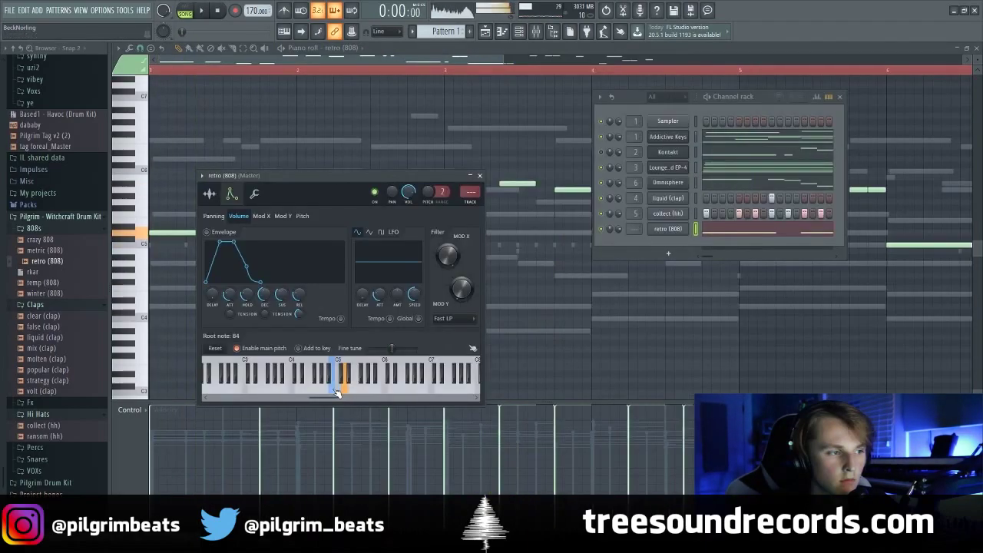
key("space")
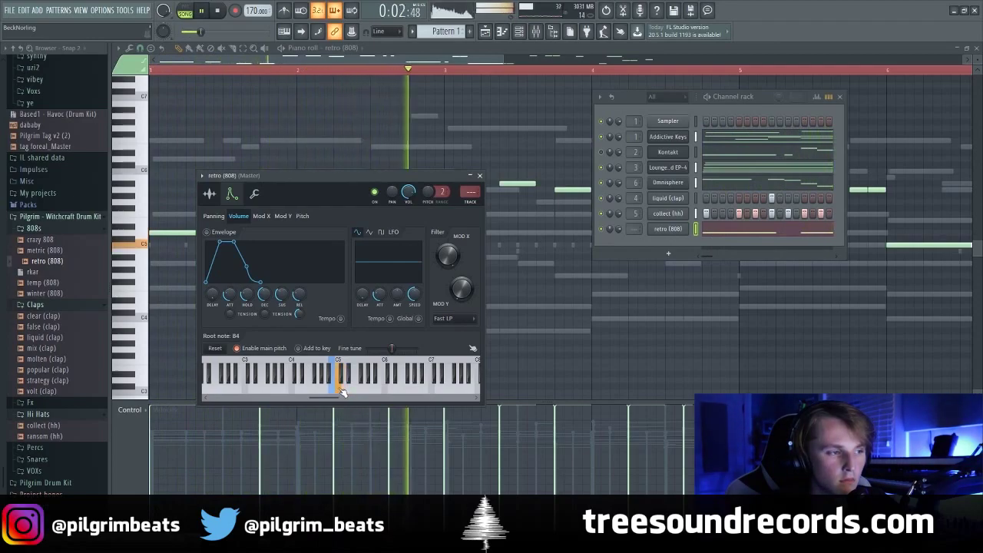
right_click(344, 392)
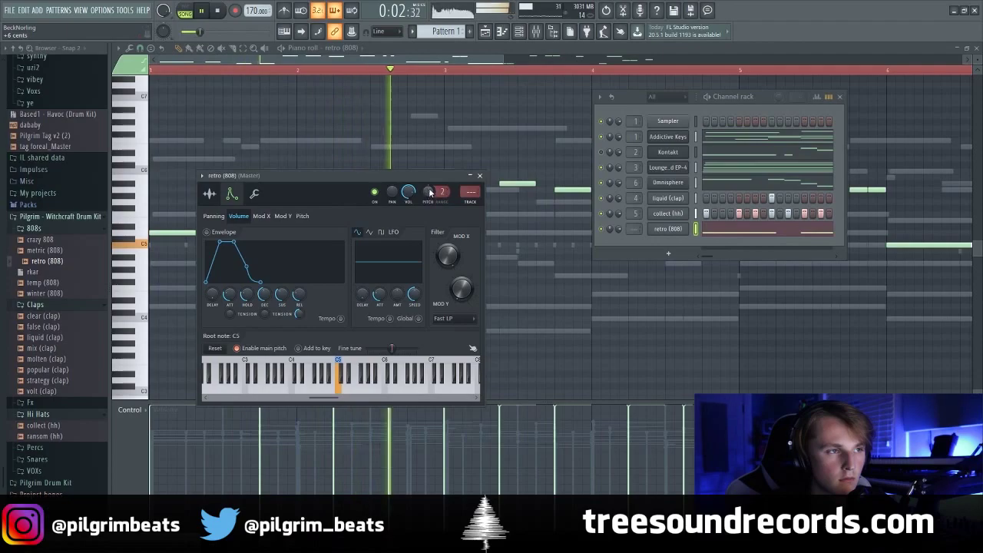
right_click(461, 143)
key("space")
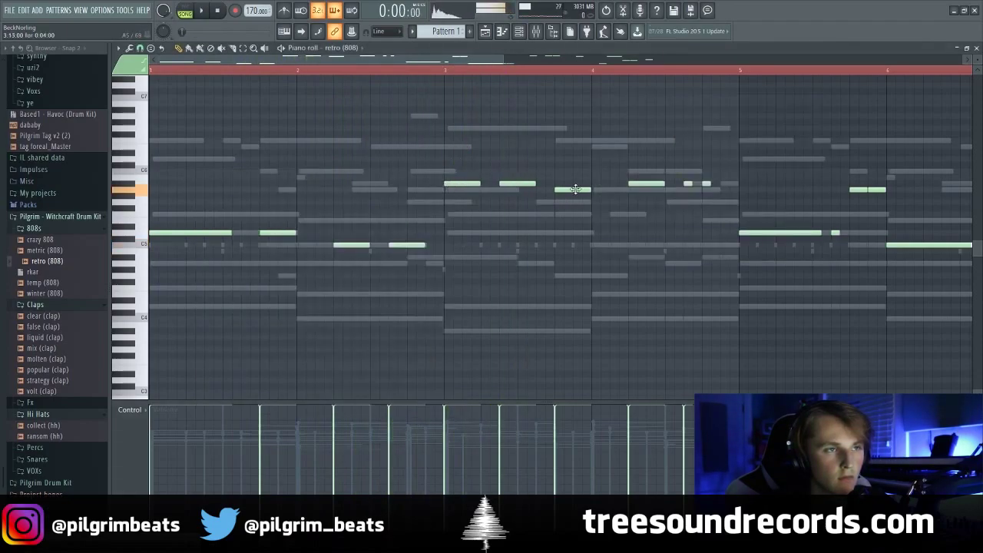
- Route the retro (808) channel to mixer insert 7 and raise that insert's fader slightly above default
left_click(521, 34)
left_click(668, 228)
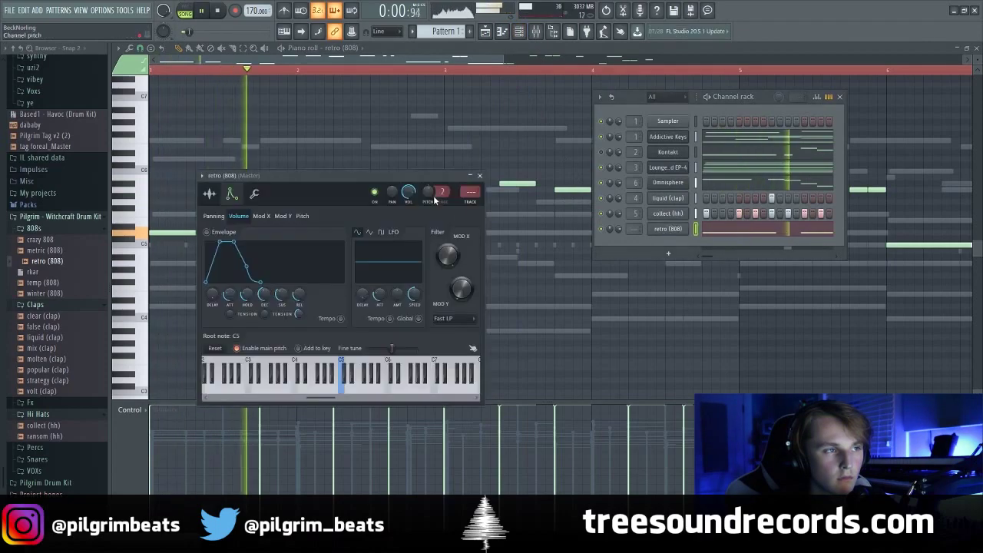
key("F9")
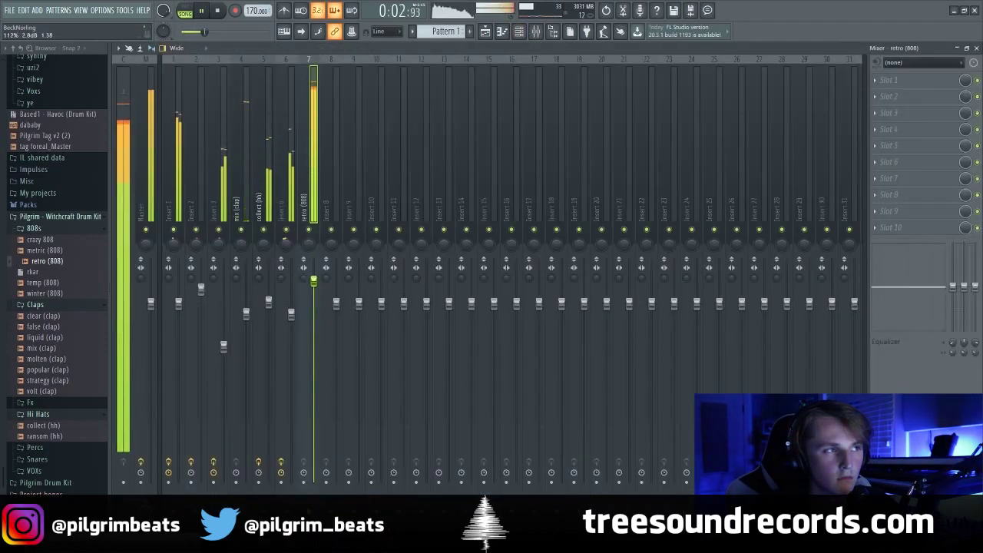
left_click(520, 32)
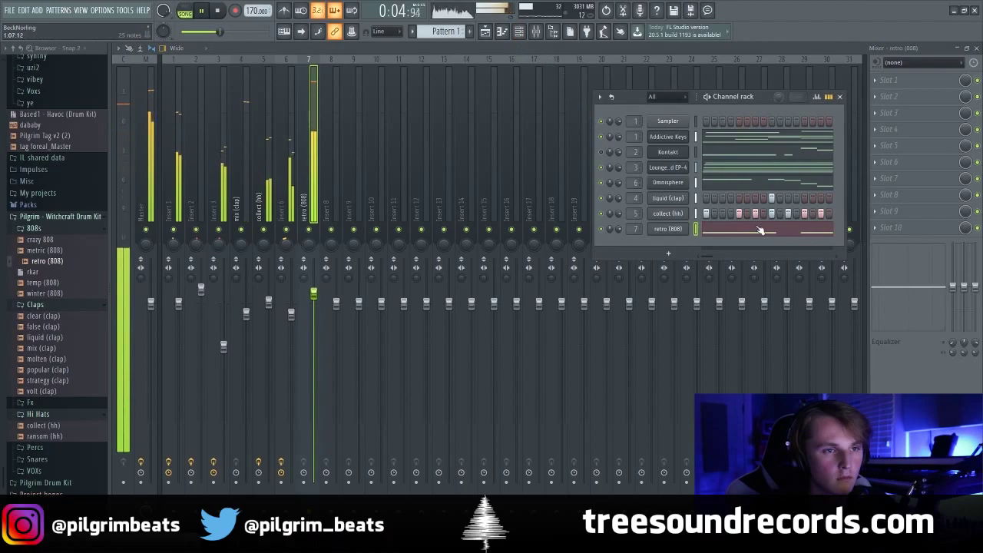
left_click(761, 230)
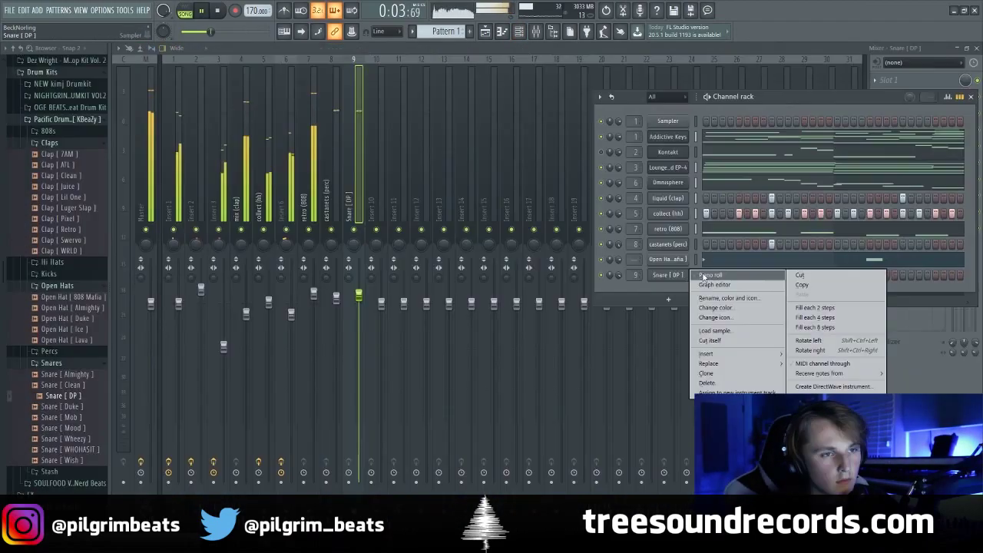
left_click(718, 282)
left_click_drag(280, 72, 151, 71)
key("ctrl+b")
key("ctrl+b")
key("ctrl+b")
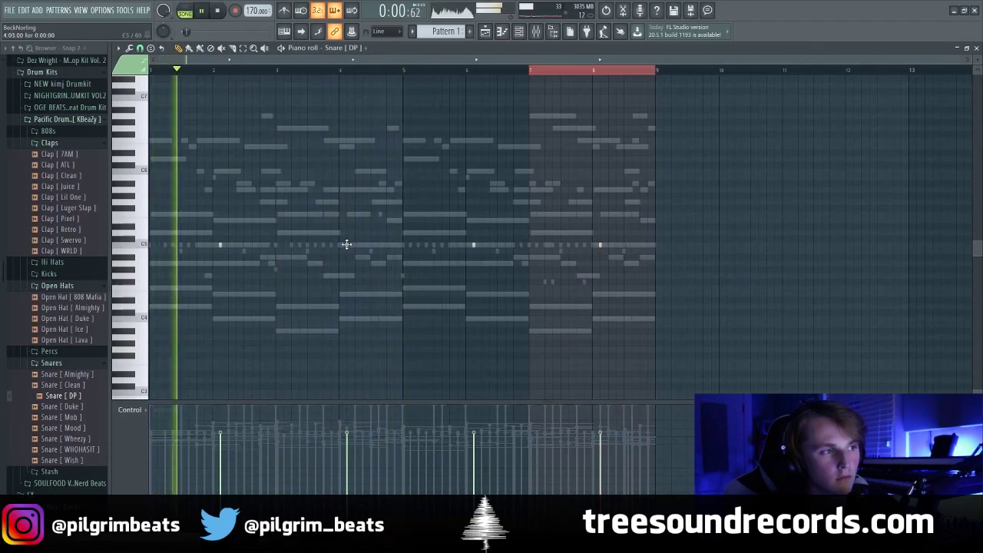
scroll(301, 292, "up", 4)
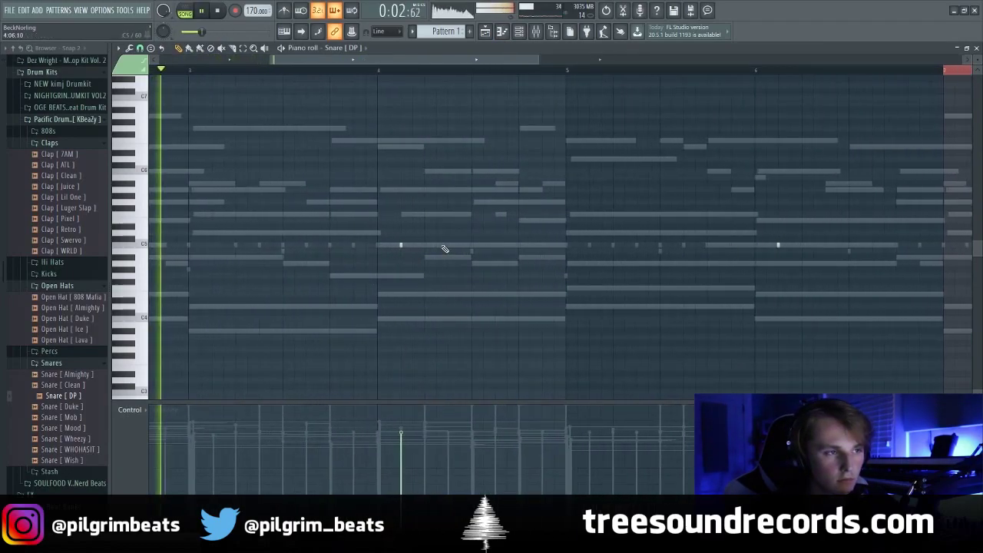
scroll(262, 66, "left", 3)
left_click(269, 70)
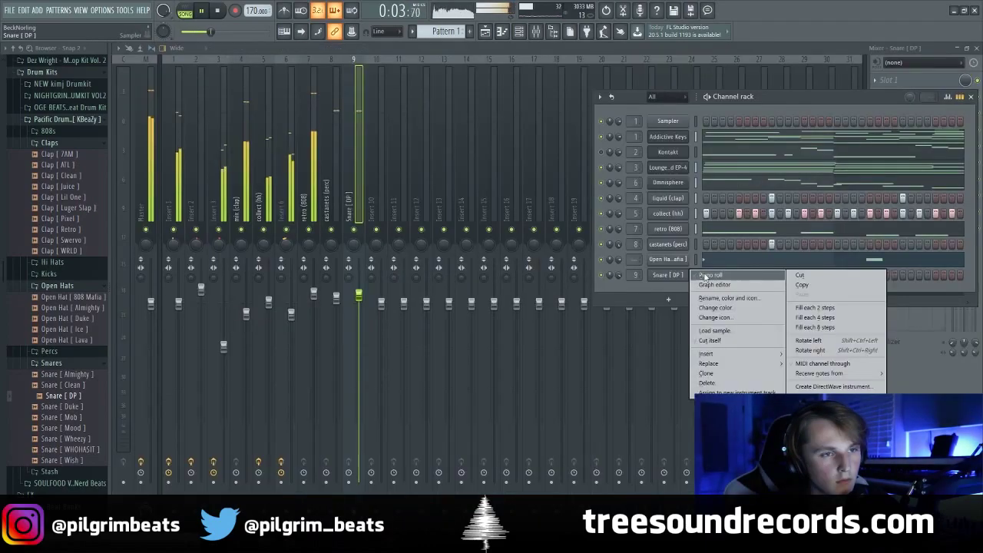
- Open the Snare [ DP ] channel's notes and duplicate its first two bars three times to fill eight bars
left_click(704, 276)
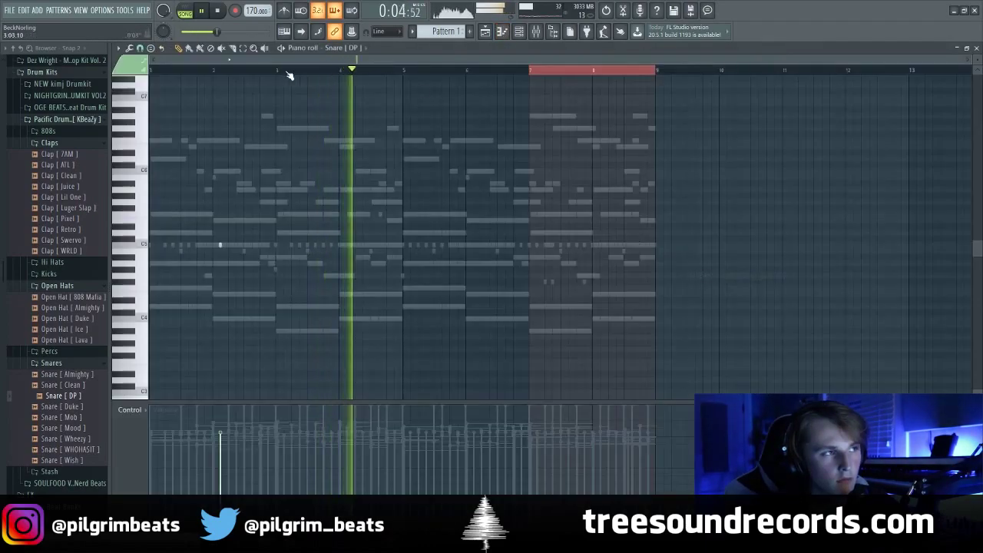
left_click_drag(285, 71, 152, 71)
key("ctrl+b")
key("ctrl+b")
key("ctrl+b")
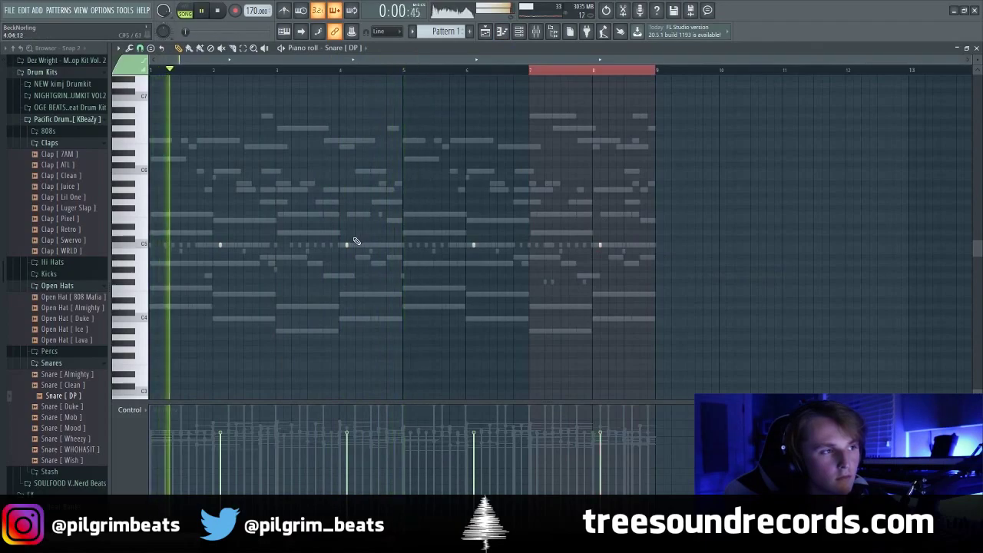
- Add an extra C5 snare hit near the end of bar 3, just before the existing bar 4 hit
scroll(326, 262, "up", 4)
left_click(436, 247)
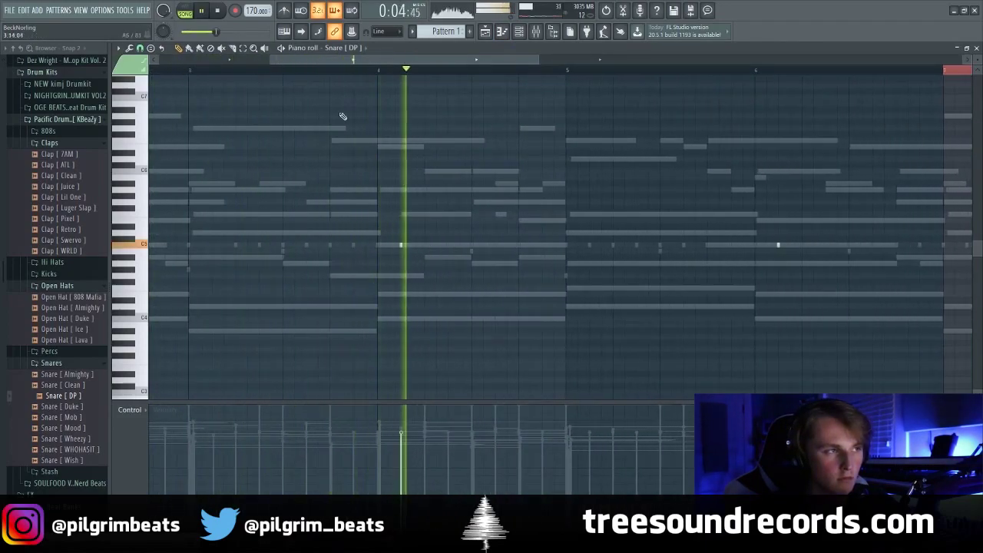
left_click_drag(377, 60, 267, 72)
left_click(268, 72)
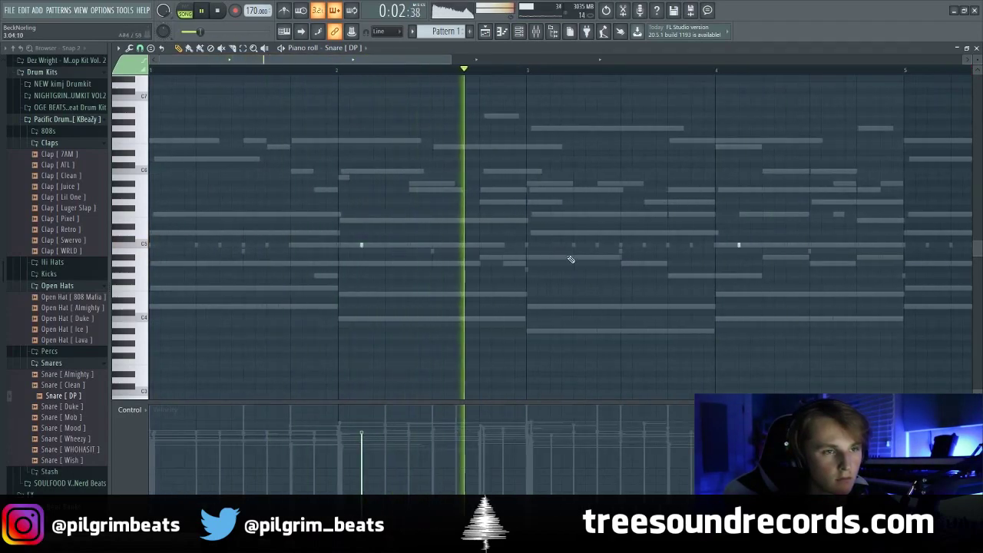
scroll(591, 256, "down", 1, "ctrl")
left_click(612, 246)
scroll(643, 282, "down", 2)
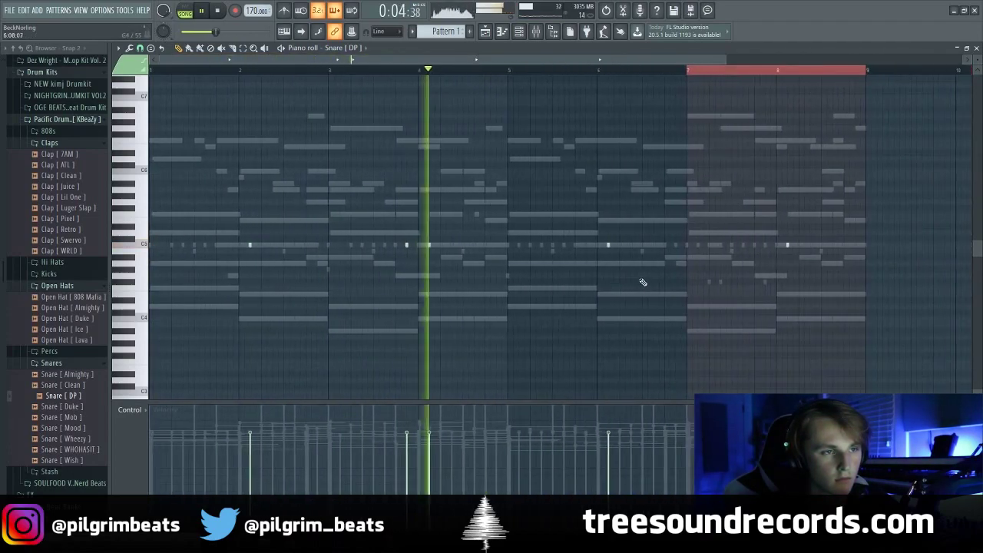
- Add a matching C5 snare hit near the end of bar 7, just before the bar 8 hit
scroll(641, 282, "up", 3)
scroll(628, 278, "down", 3)
scroll(760, 287, "up", 4)
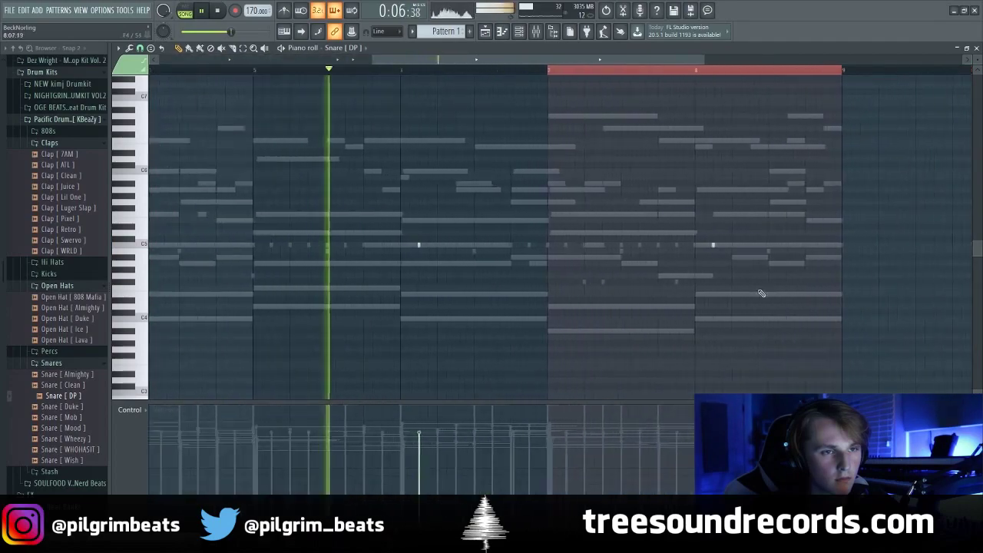
scroll(579, 247, "down", 2, "ctrl")
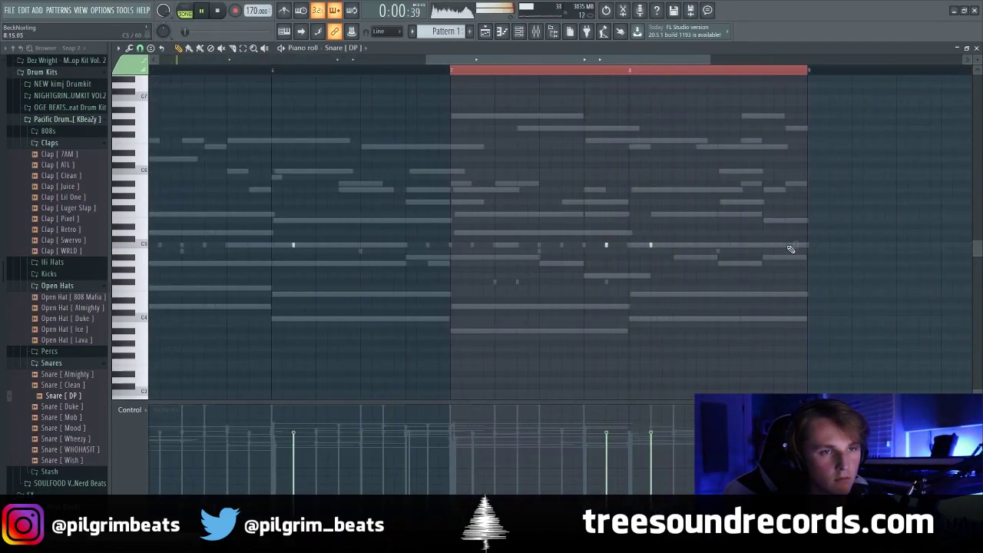
- Switch to the playlist arrangement and stop playback
key("F5")
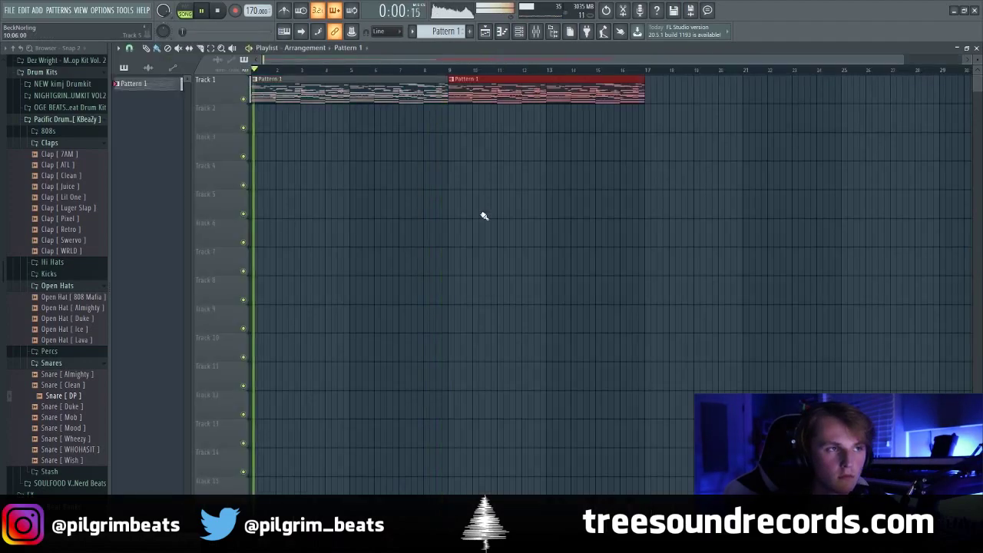
key("space")
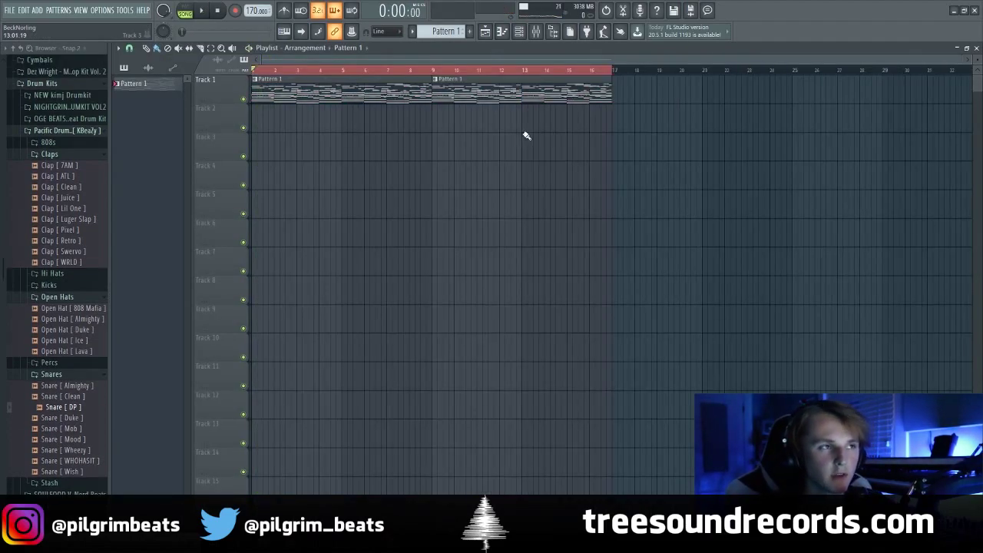